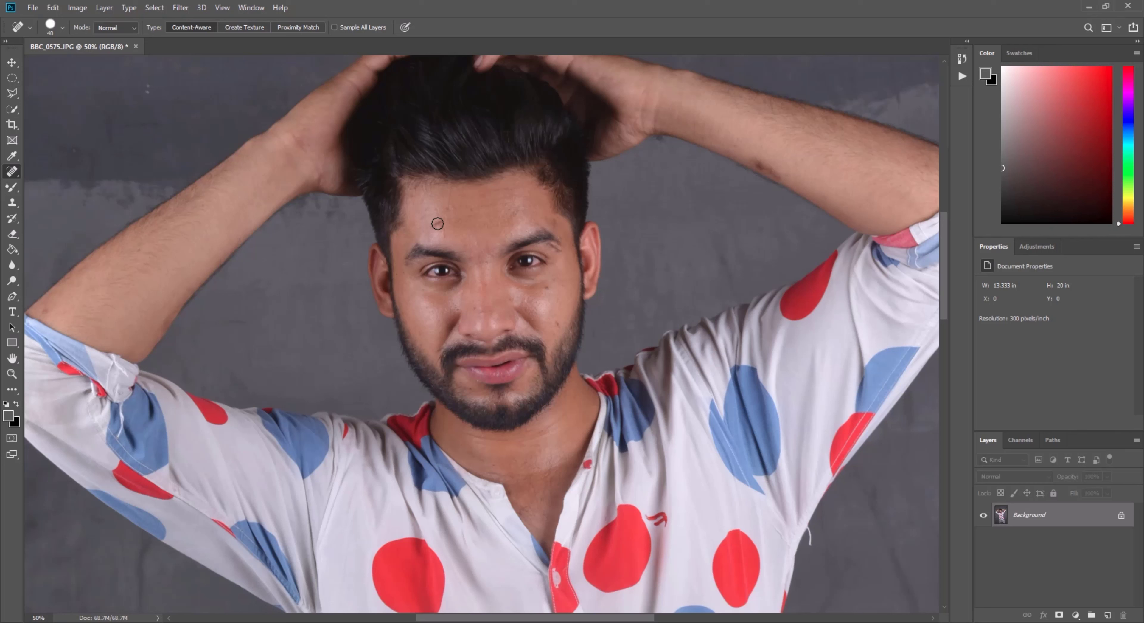
- Remove the small blemishes on the forehead, cheek and nose with the Spot Healing Brush
{"action": "left_click", "coordinate": [12, 373]}
{"action": "left_click", "coordinate": [490, 259]}
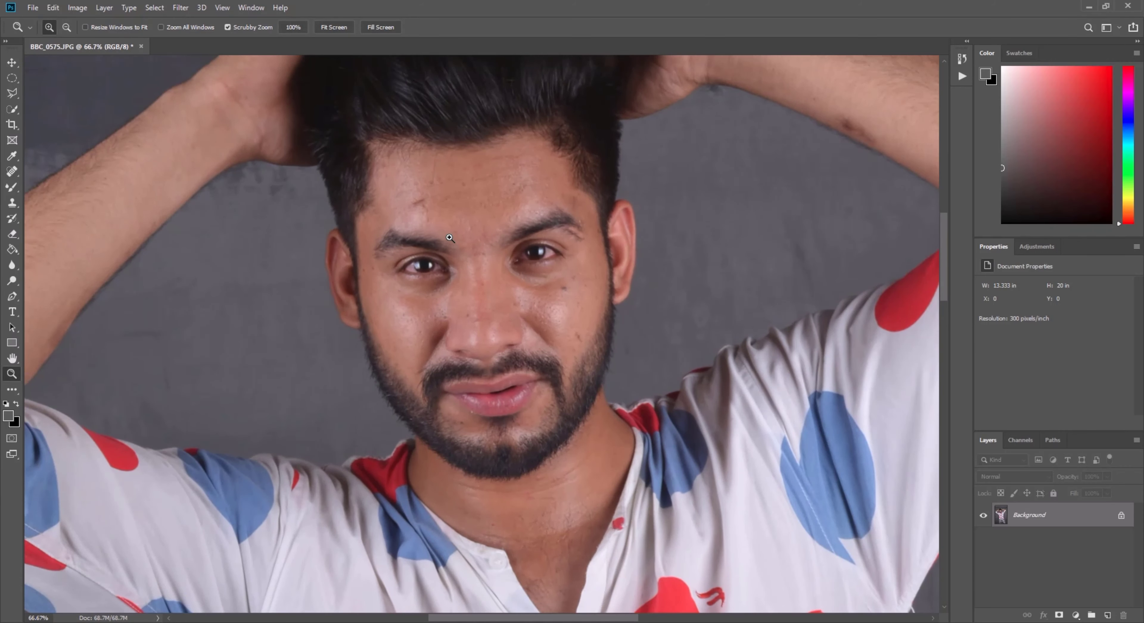
{"action": "left_click", "coordinate": [12, 171]}
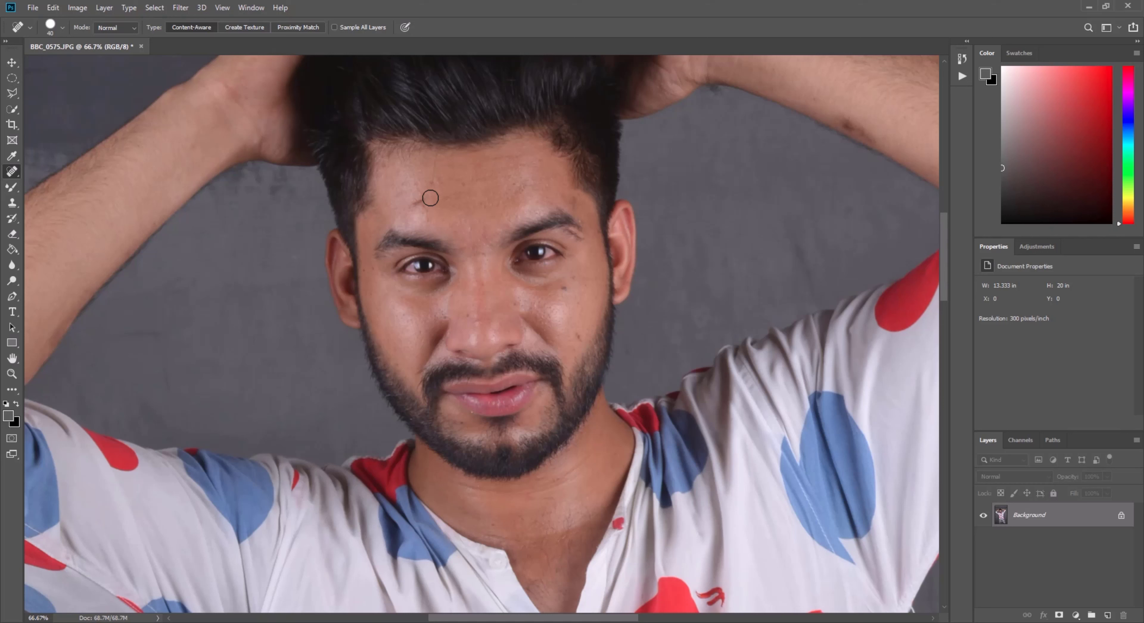
{"action": "left_click_drag", "start_coordinate": [426, 200], "coordinate": [414, 205]}
{"action": "left_click", "coordinate": [418, 198]}
{"action": "left_click", "coordinate": [560, 290]}
{"action": "left_click", "coordinate": [569, 276]}
{"action": "left_click", "coordinate": [578, 338]}
{"action": "left_click", "coordinate": [515, 304]}
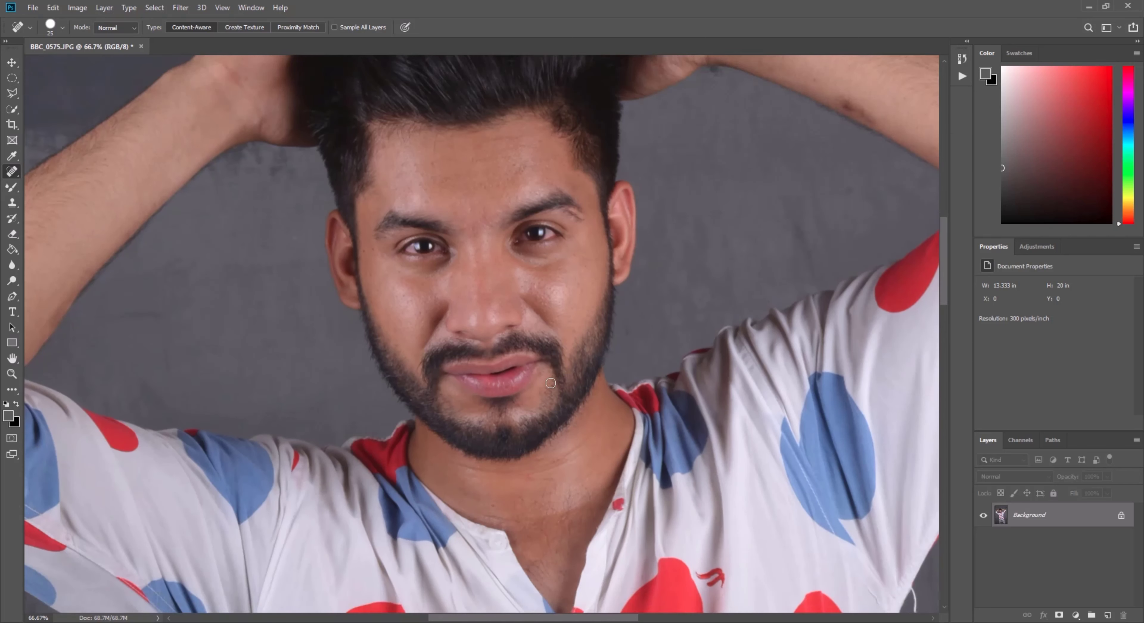
- Remove the dark spot on the man's raised left forearm with the Spot Healing Brush
{"action": "left_click_drag", "start_coordinate": [181, 326], "coordinate": [121, 457]}
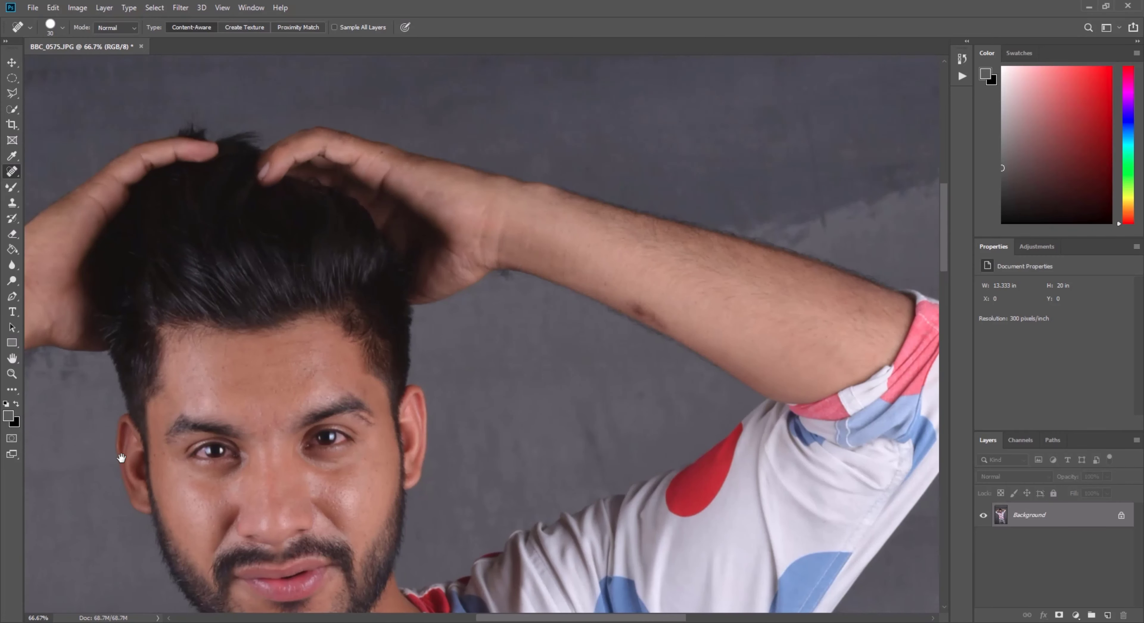
{"action": "mouse_move", "coordinate": [651, 308]}
{"action": "left_mouse_down"}
{"action": "mouse_move", "coordinate": [670, 324]}
{"action": "mouse_move", "coordinate": [627, 302]}
{"action": "mouse_move", "coordinate": [661, 312]}
{"action": "left_mouse_up"}
{"action": "key", "text": "]"}
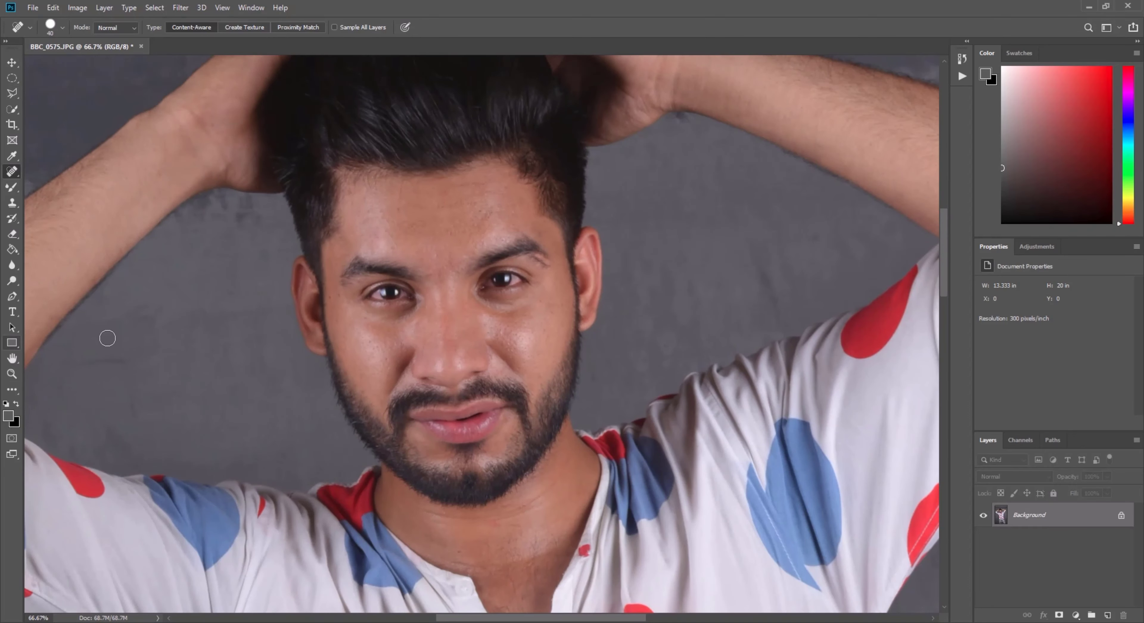
- Duplicate the Background layer of the retouched portrait
{"action": "left_click", "coordinate": [11, 374]}
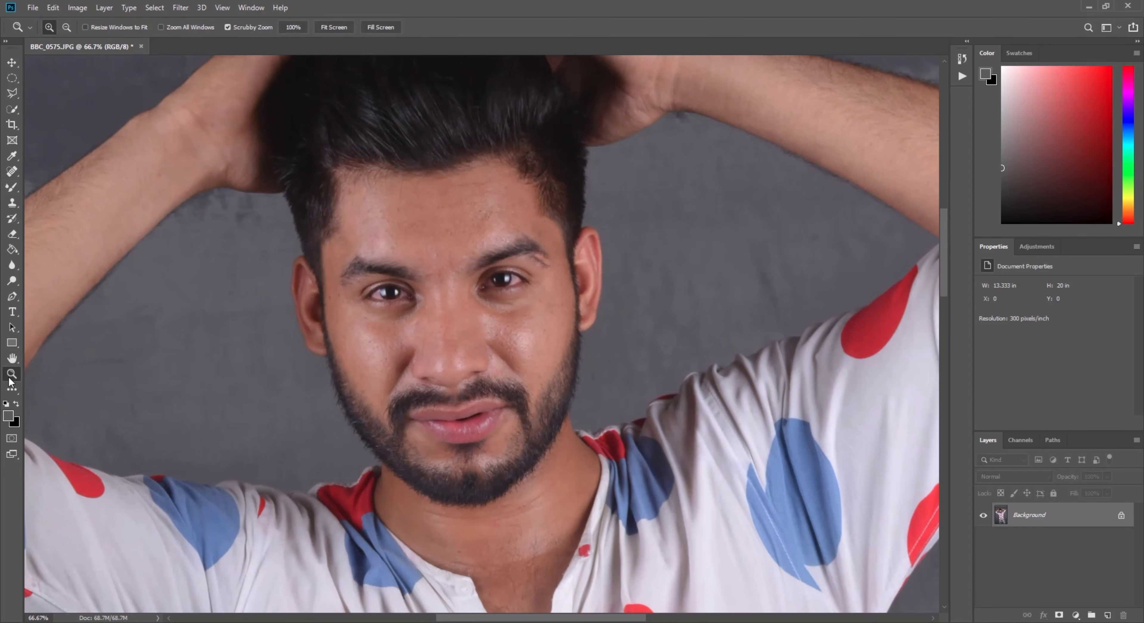
{"action": "left_click", "coordinate": [475, 288]}
{"action": "scroll", "coordinate": [477, 286], "scroll_direction": "down", "scroll_amount": 2}
{"action": "left_click", "coordinate": [450, 296]}
{"action": "scroll", "coordinate": [444, 298], "scroll_direction": "up", "scroll_amount": 2}
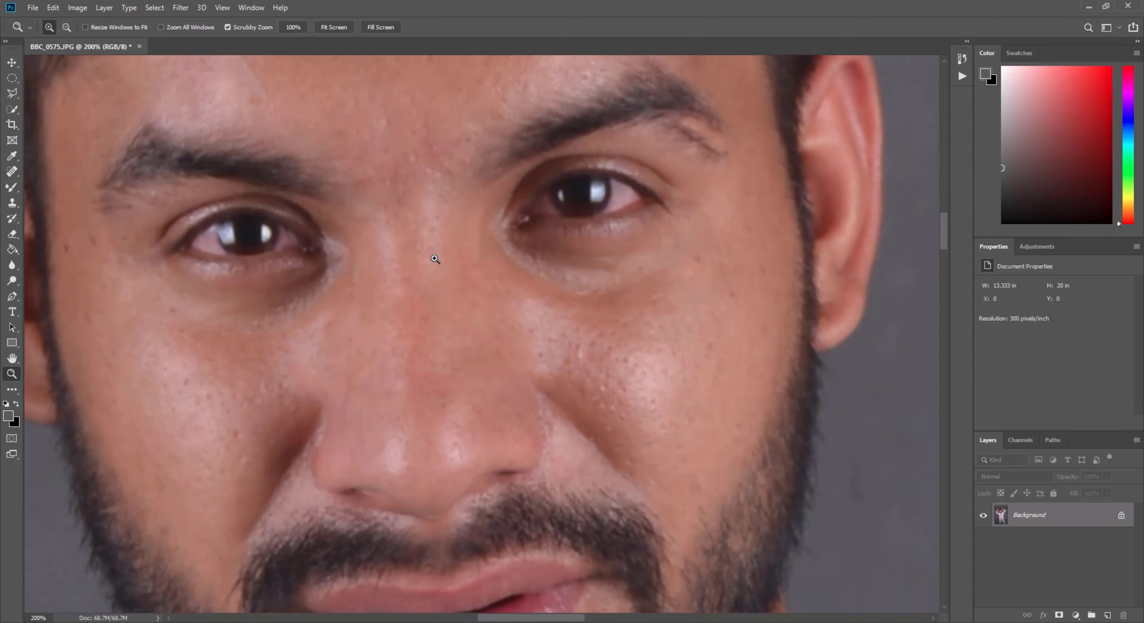
{"action": "right_click", "coordinate": [429, 226]}
{"action": "left_click", "coordinate": [466, 291]}
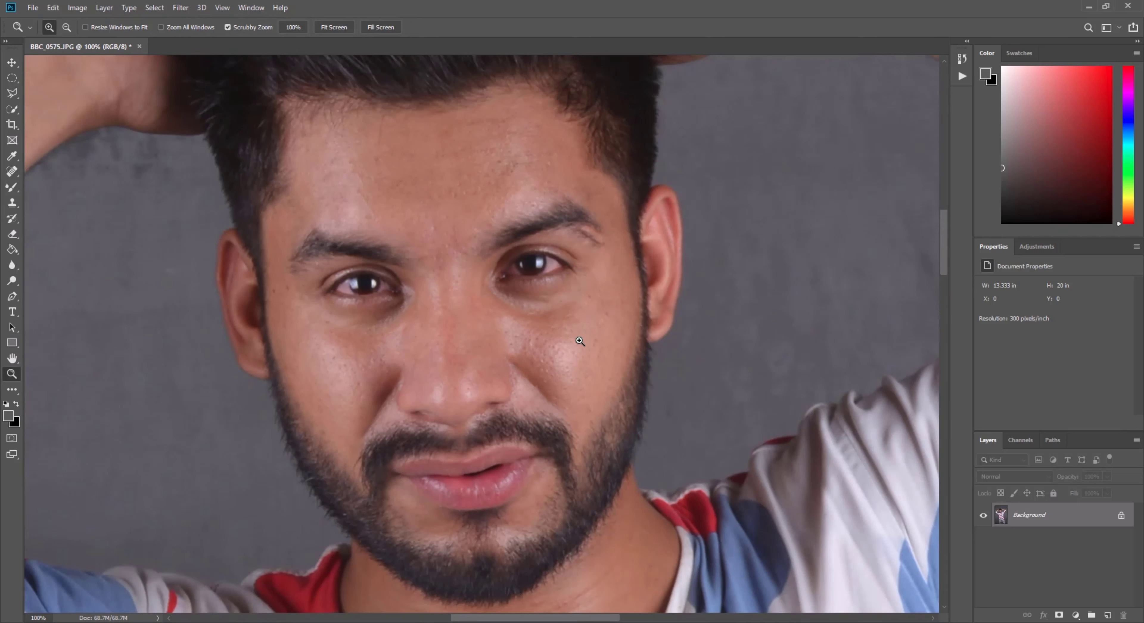
{"action": "left_click_drag", "start_coordinate": [1076, 524], "coordinate": [1108, 615]}
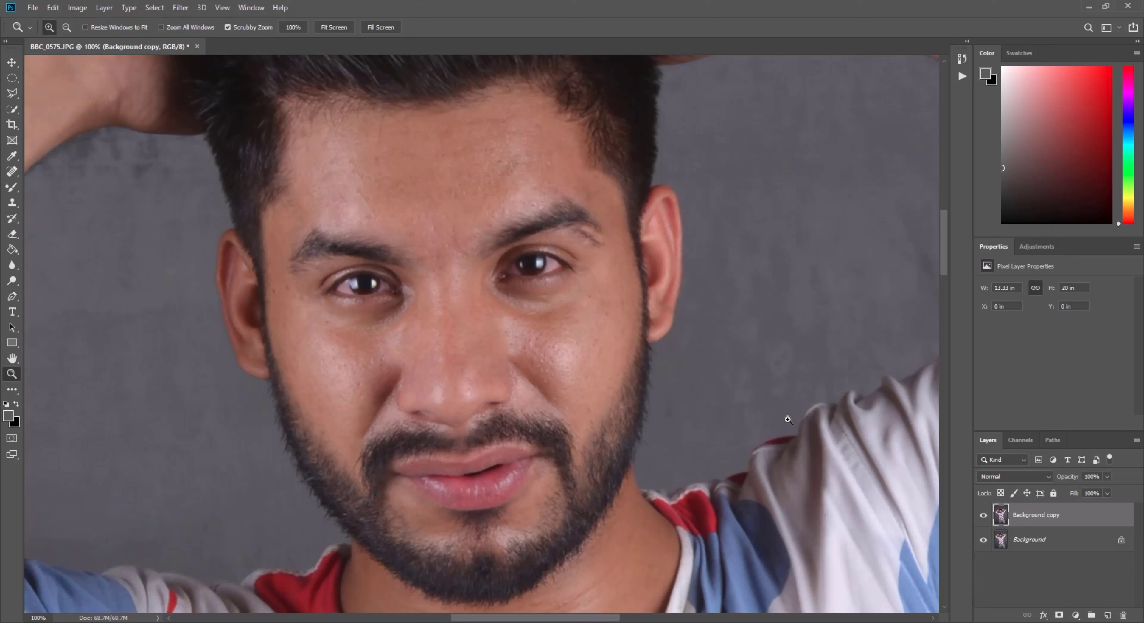
- Apply a High Pass filter with a 1 pixel radius to the Background copy layer
{"action": "left_click", "coordinate": [181, 7]}
{"action": "mouse_move", "coordinate": [208, 246]}
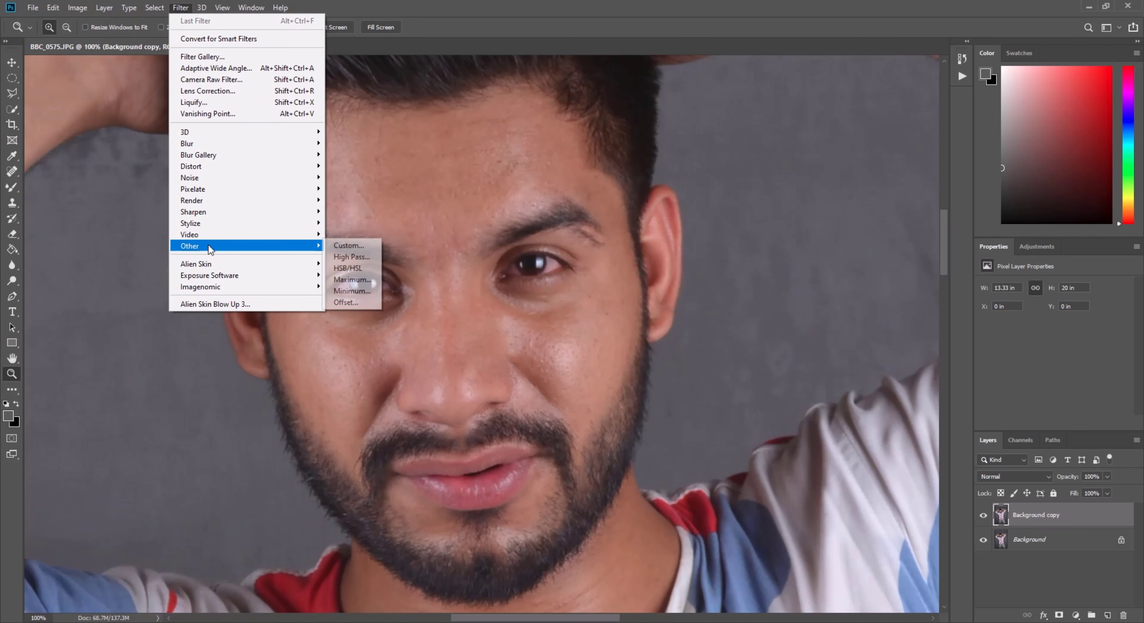
{"action": "left_click", "coordinate": [349, 258]}
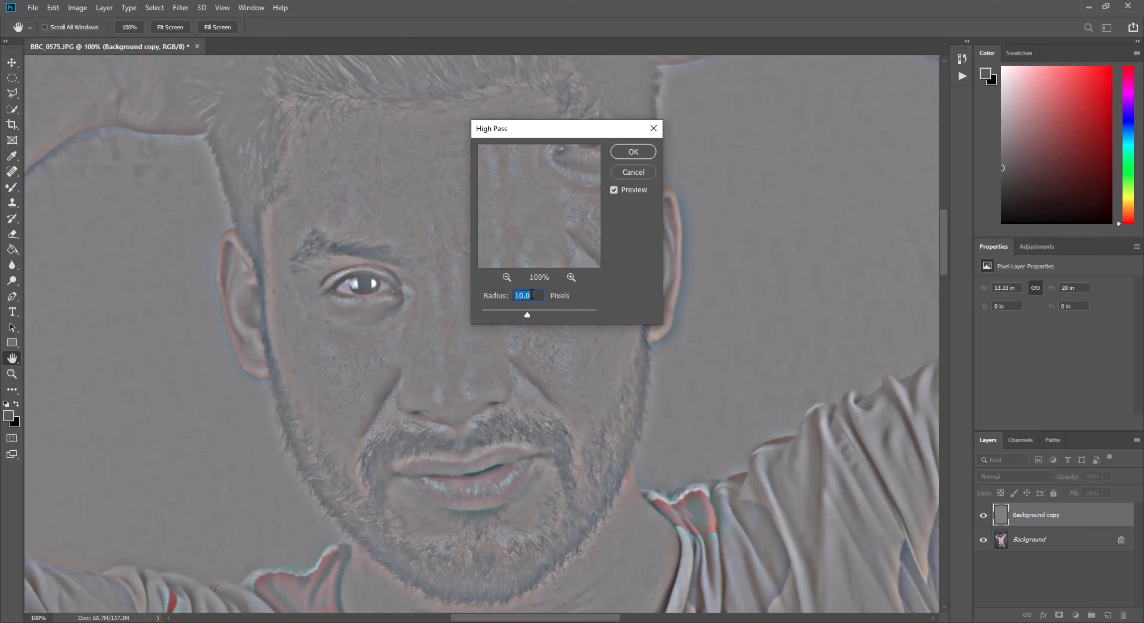
{"action": "type", "text": "1"}
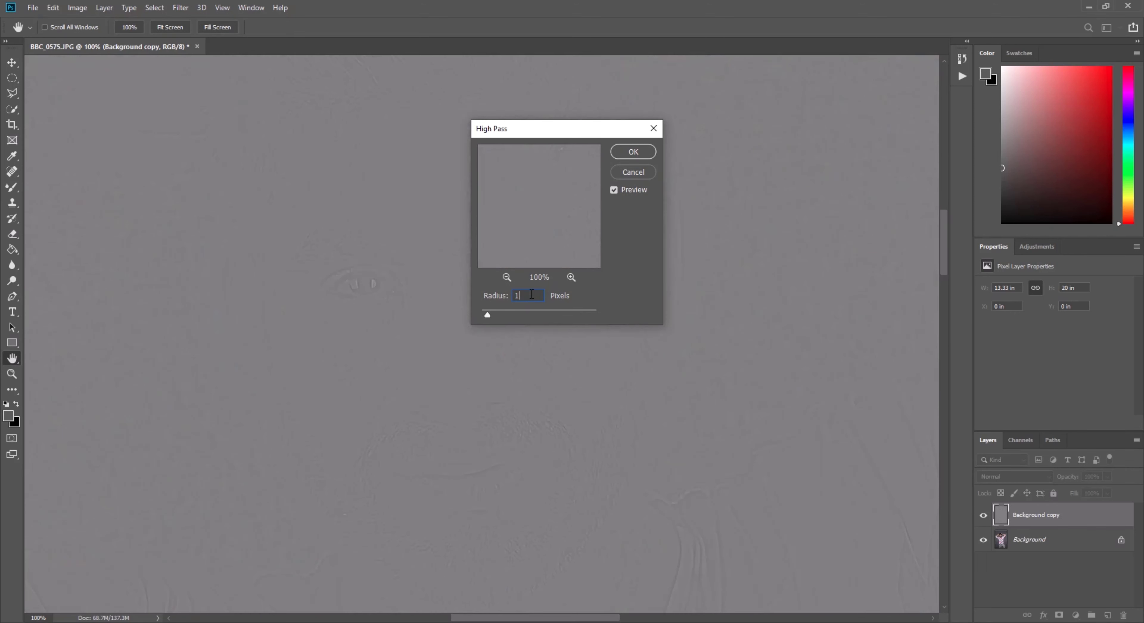
{"action": "key", "text": "Return"}
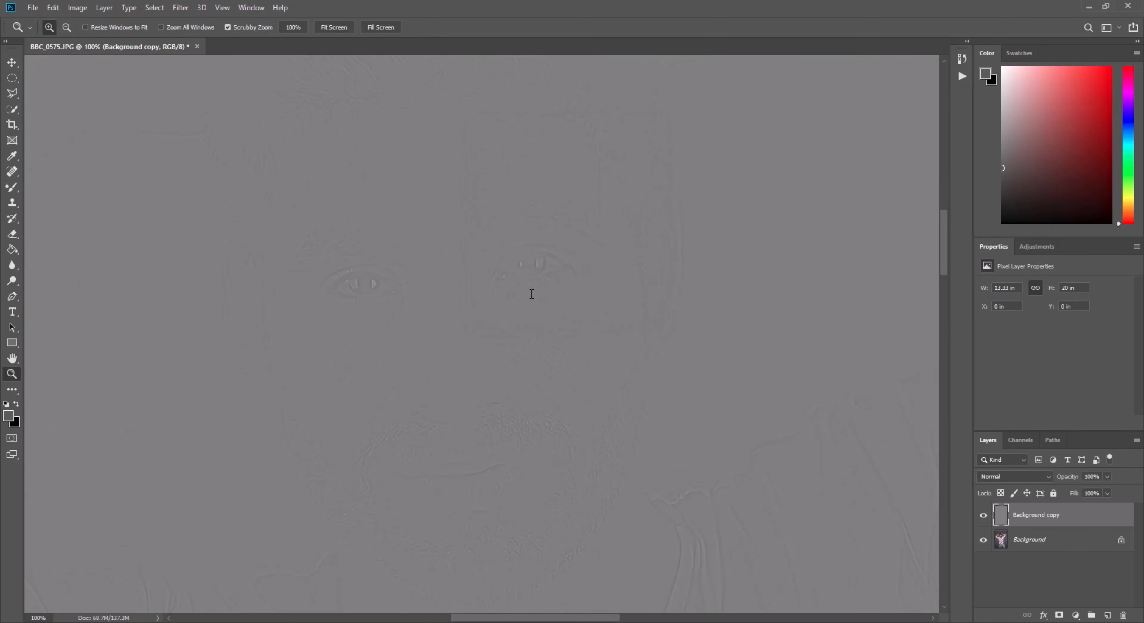
- Set the blend mode of the Background copy layer to Vivid Light
{"action": "left_click", "coordinate": [406, 314]}
{"action": "left_click", "coordinate": [364, 257]}
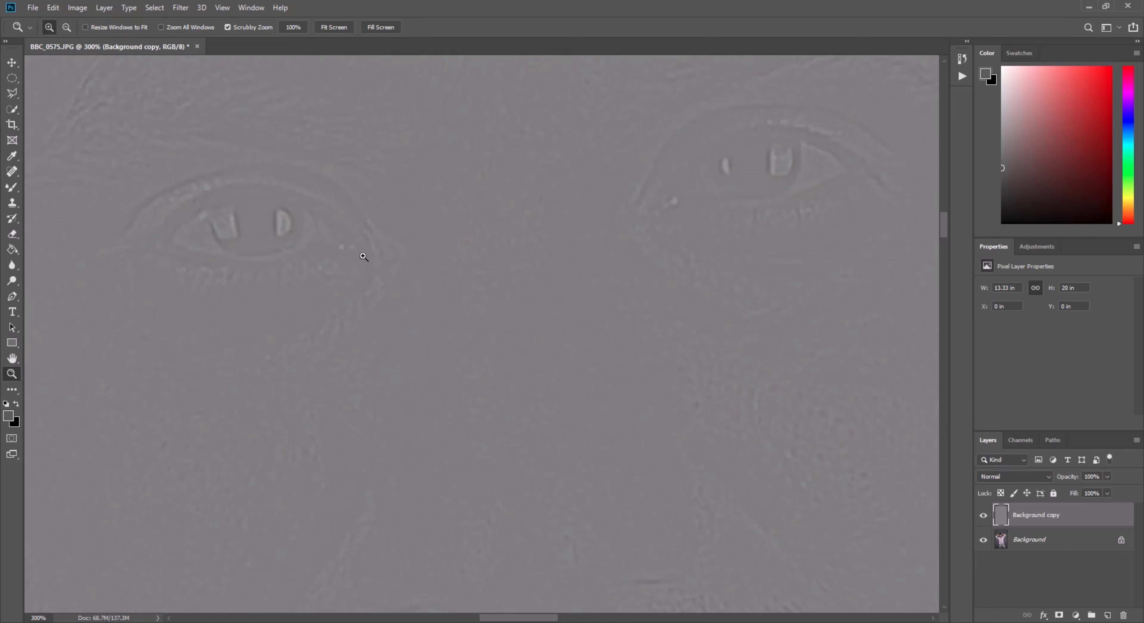
{"action": "left_click", "coordinate": [1005, 474]}
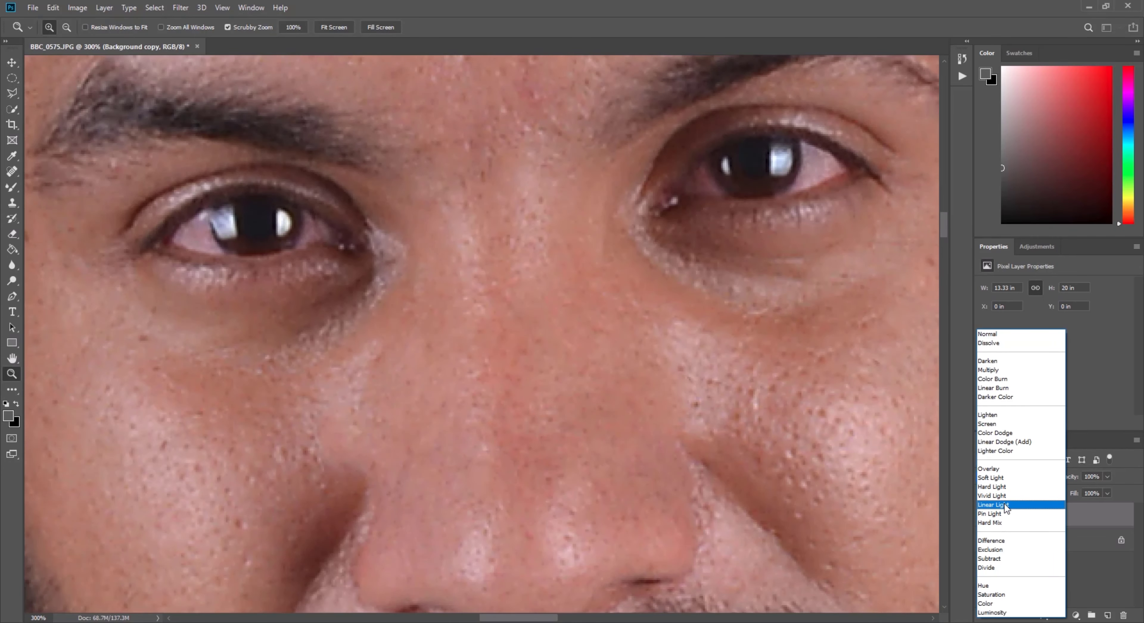
{"action": "key", "text": "Up"}
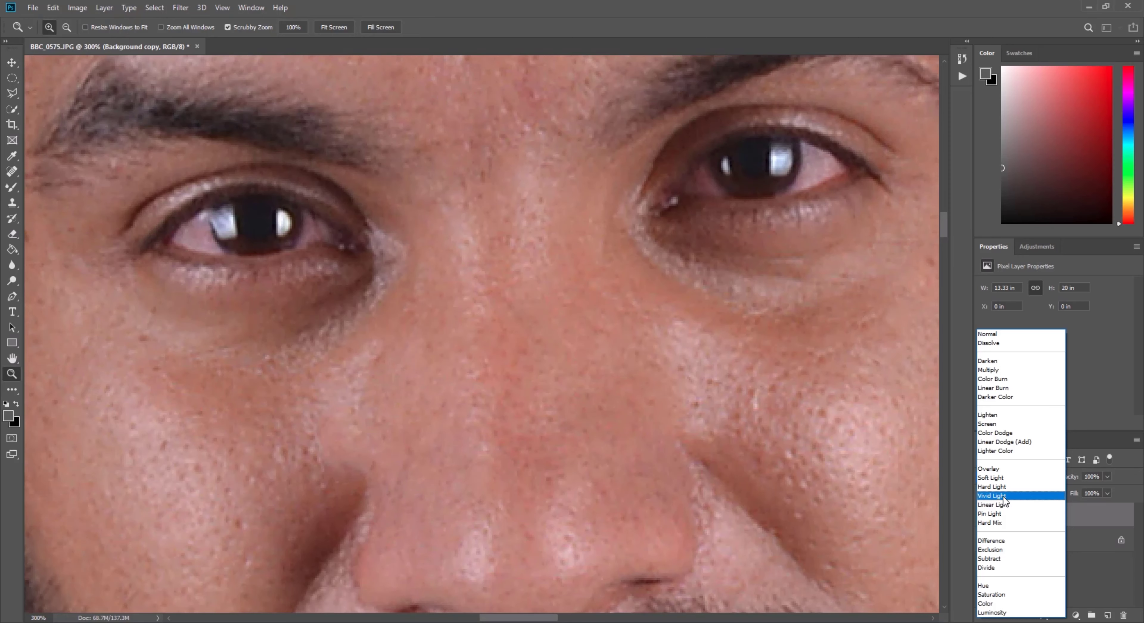
{"action": "left_click", "coordinate": [1003, 496]}
- Examine the face's sharpness at several zoom levels and compare it with the Background copy layer hidden and shown
{"action": "right_click", "coordinate": [729, 393]}
{"action": "left_click", "coordinate": [739, 398]}
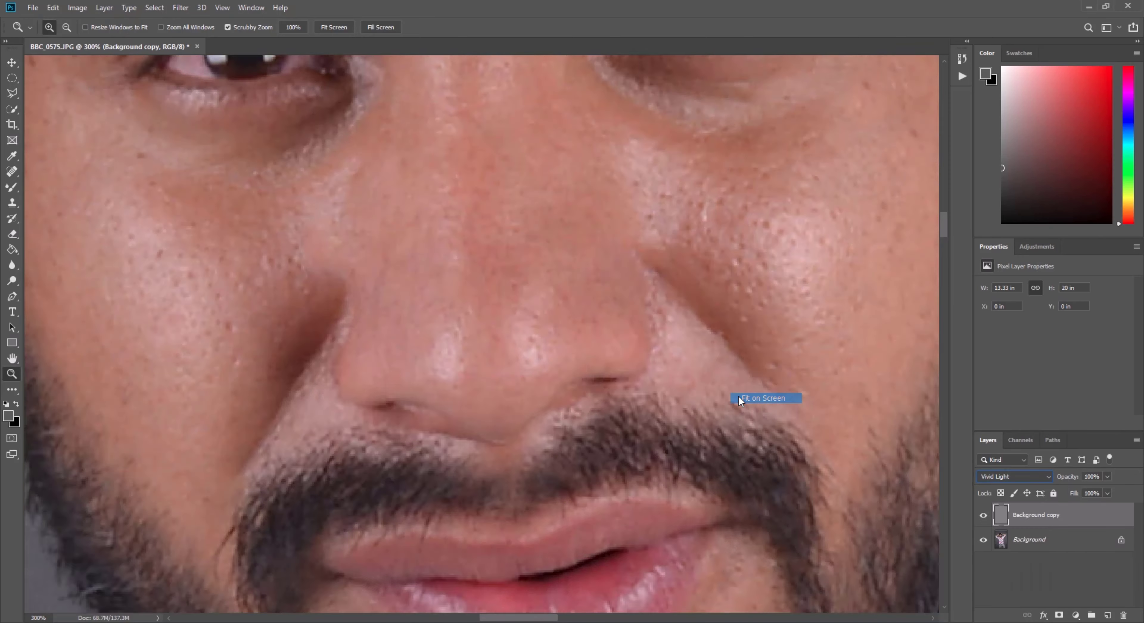
{"action": "left_click", "coordinate": [449, 199]}
{"action": "left_click", "coordinate": [465, 196]}
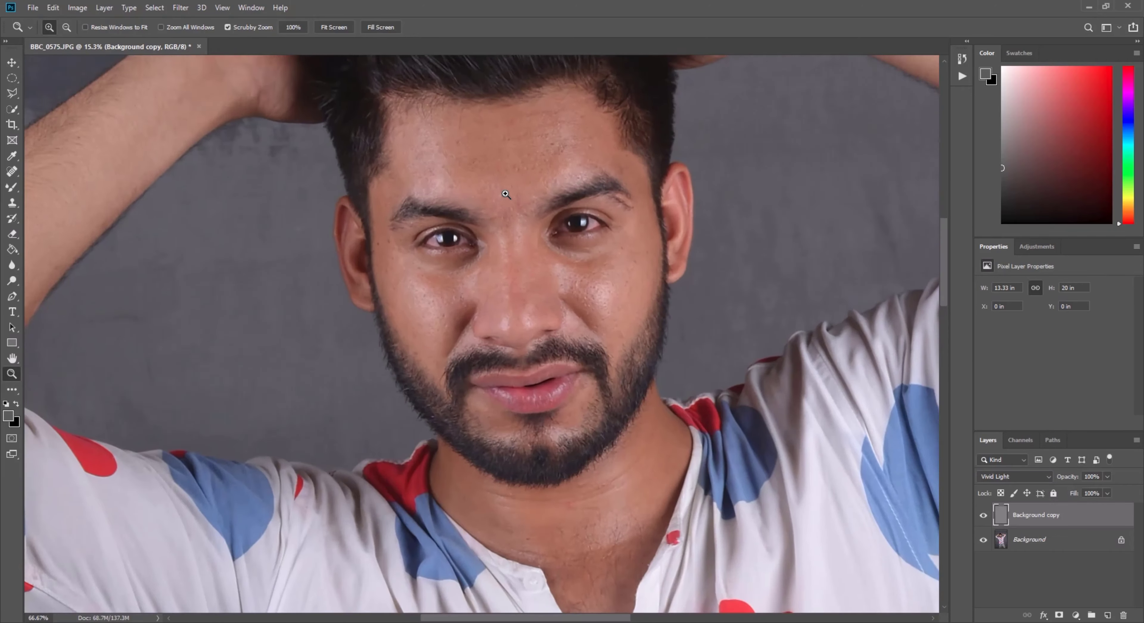
{"action": "left_click", "coordinate": [506, 193]}
{"action": "left_click_drag", "start_coordinate": [626, 256], "coordinate": [639, 284]}
{"action": "left_click", "coordinate": [606, 281]}
{"action": "scroll", "coordinate": [596, 265], "scroll_direction": "down", "scroll_amount": 1}
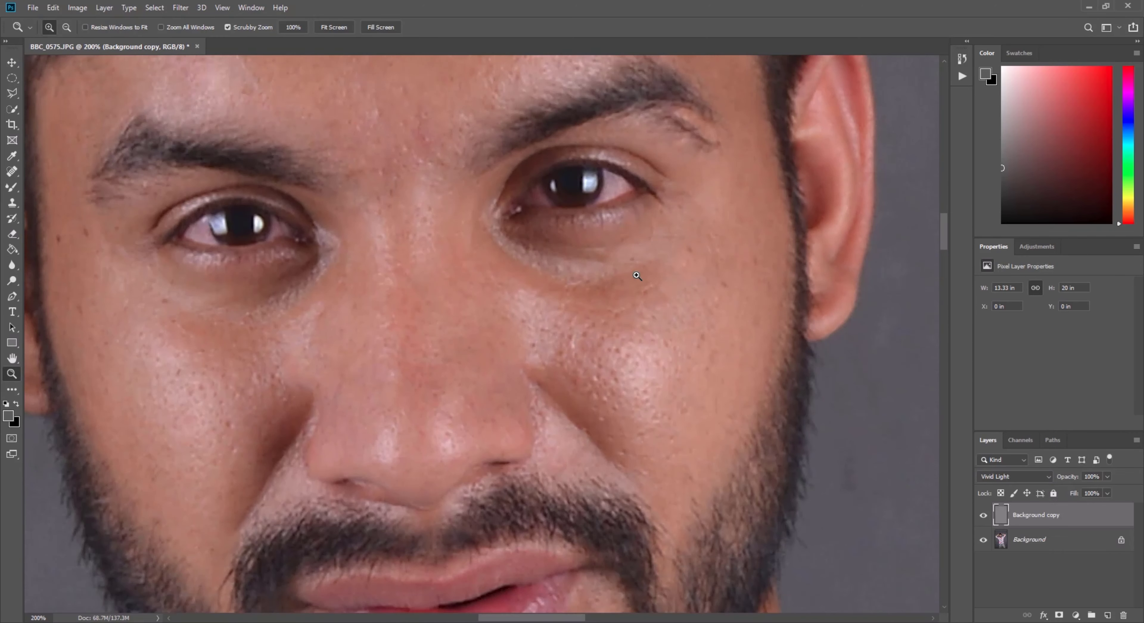
{"action": "right_click", "coordinate": [566, 246]}
{"action": "left_click", "coordinate": [606, 313]}
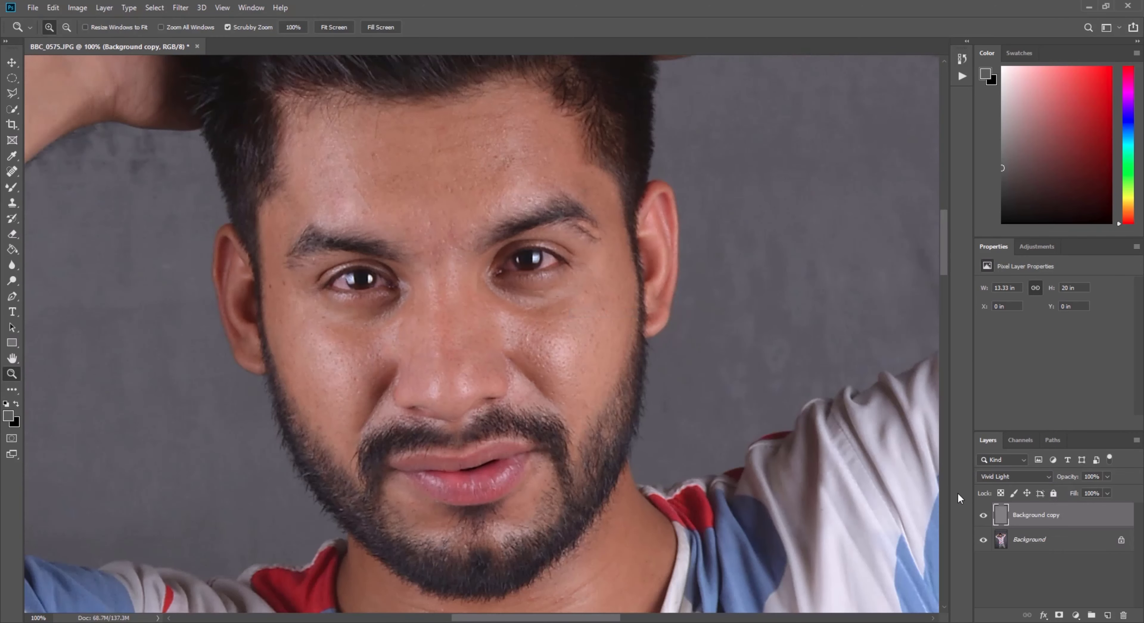
{"action": "left_click", "coordinate": [983, 514]}
{"action": "left_click", "coordinate": [984, 515]}
- Set the Background copy layer's blend mode to Linear Light and compare the face with the layer hidden and shown
{"action": "left_click", "coordinate": [1000, 476]}
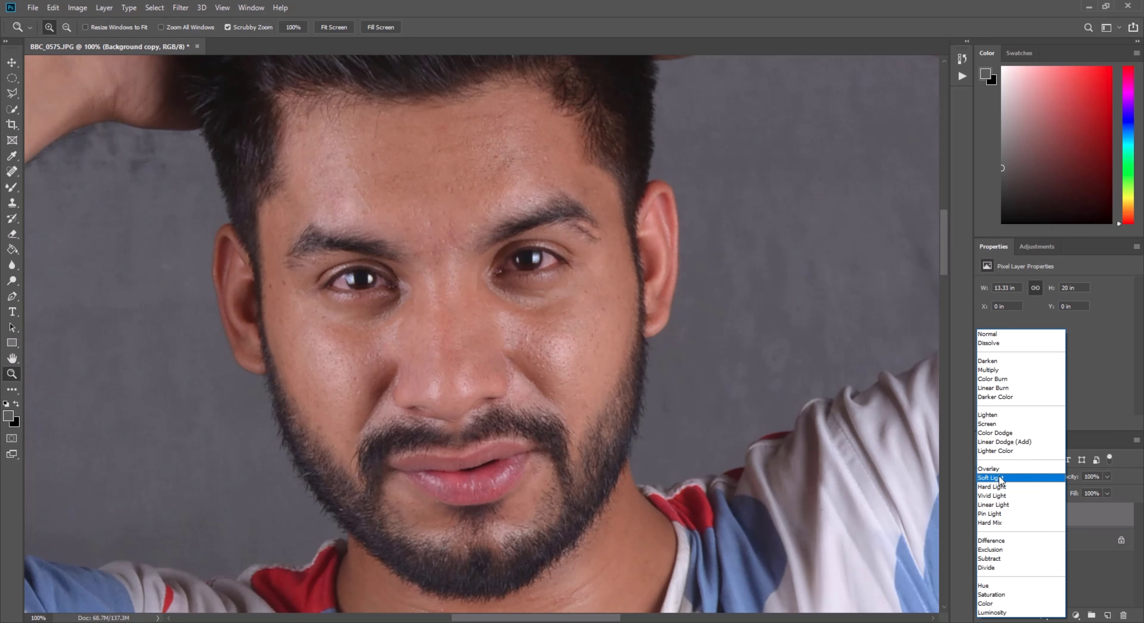
{"action": "left_click", "coordinate": [998, 502]}
{"action": "left_click", "coordinate": [983, 515]}
{"action": "left_click", "coordinate": [983, 516]}
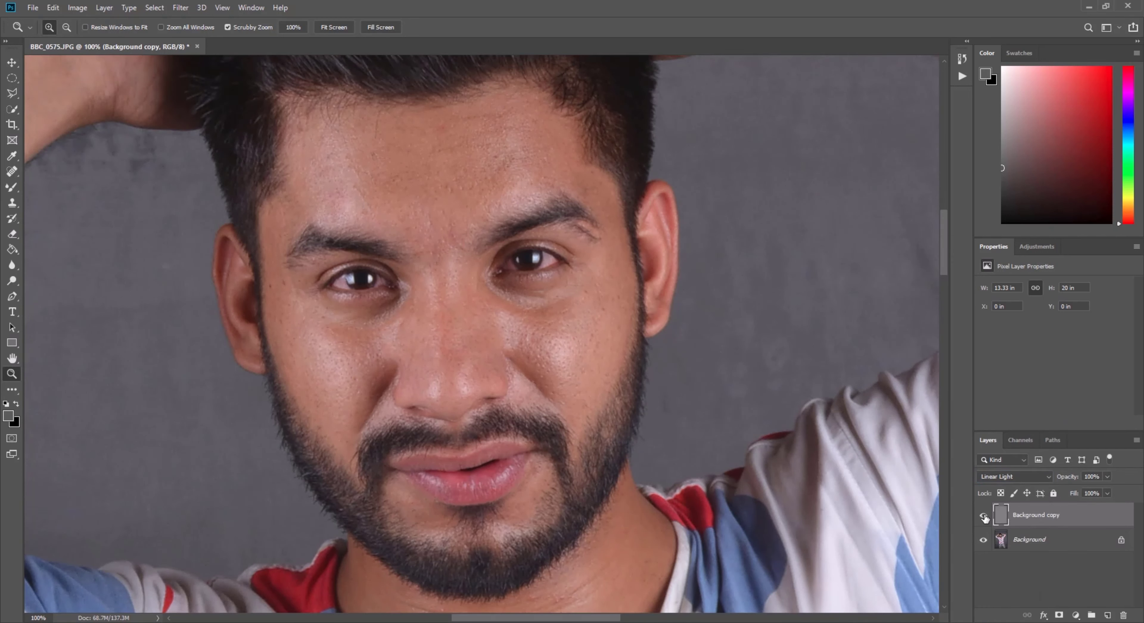
{"action": "left_click", "coordinate": [984, 516]}
{"action": "left_click", "coordinate": [984, 516]}
- Merge the High Pass layer into the Background and duplicate the merged Background layer
{"action": "right_click", "coordinate": [1036, 519]}
{"action": "left_click", "coordinate": [1009, 360]}
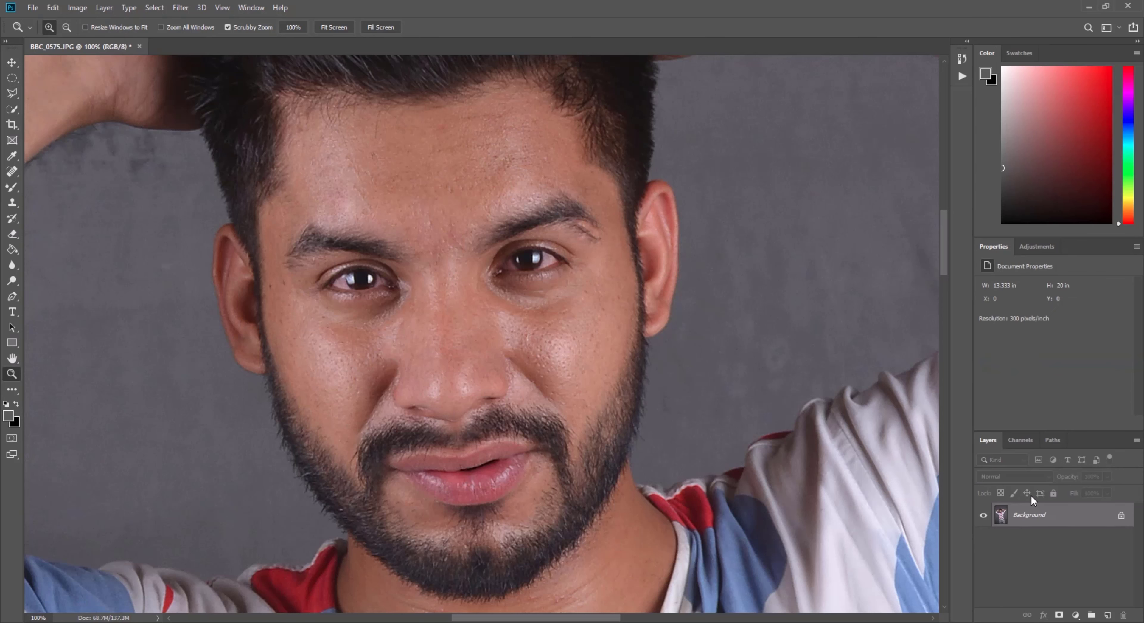
{"action": "left_click_drag", "start_coordinate": [1046, 518], "coordinate": [1108, 615]}
- Set up the Dodge tool with the Midtones range, 10% exposure and a soft brush of about 59 px
{"action": "scroll", "coordinate": [539, 375], "scroll_direction": "up", "scroll_amount": 3}
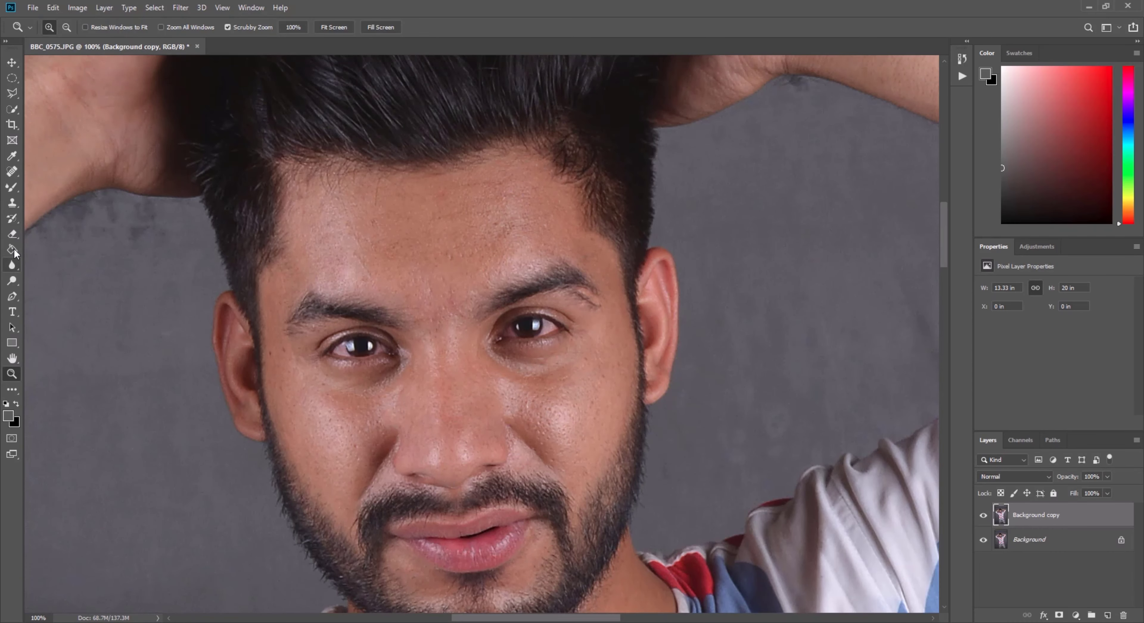
{"action": "left_click", "coordinate": [12, 281]}
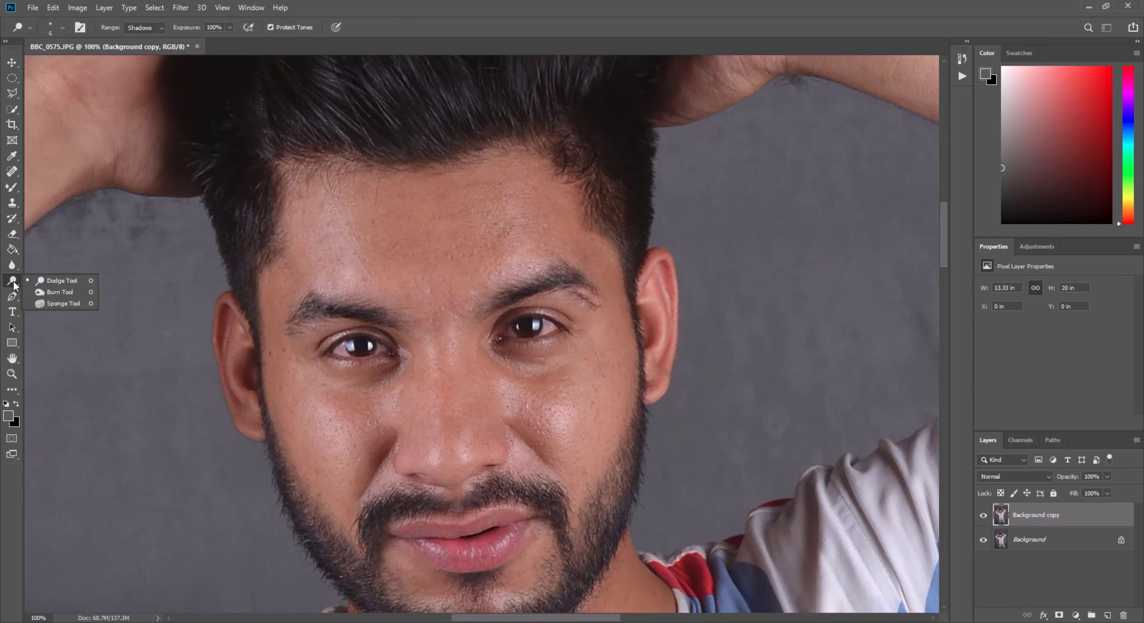
{"action": "left_click", "coordinate": [52, 281]}
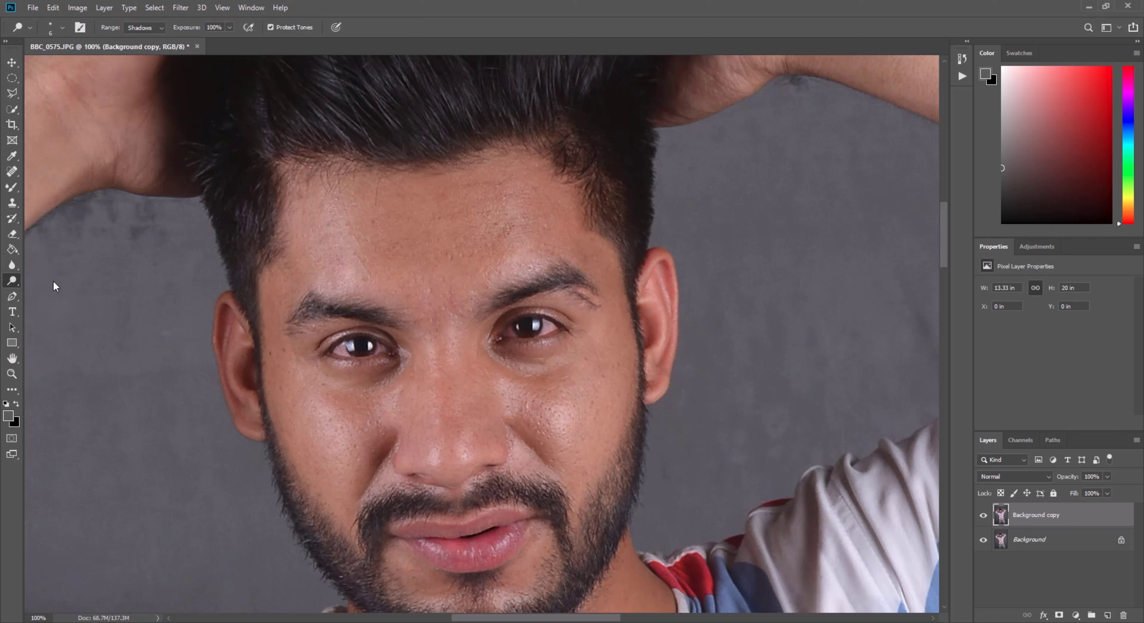
{"action": "left_click", "coordinate": [159, 28]}
{"action": "left_click", "coordinate": [230, 28]}
{"action": "left_click", "coordinate": [353, 16]}
{"action": "right_click", "coordinate": [431, 292]}
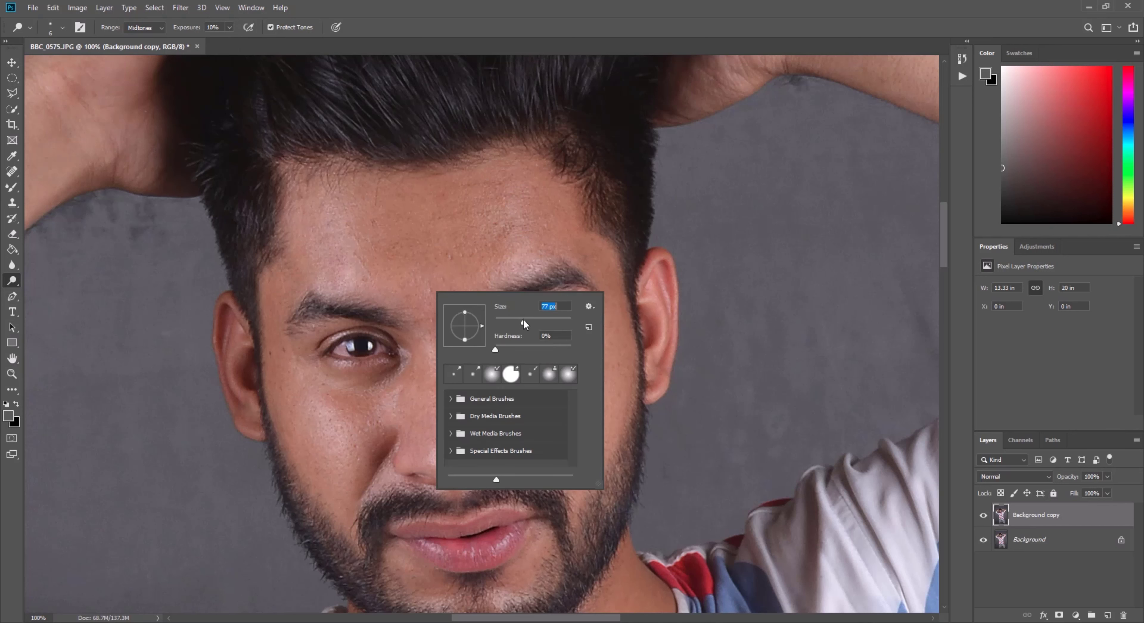
{"action": "left_click_drag", "start_coordinate": [523, 321], "coordinate": [518, 320]}
{"action": "left_click", "coordinate": [684, 18]}
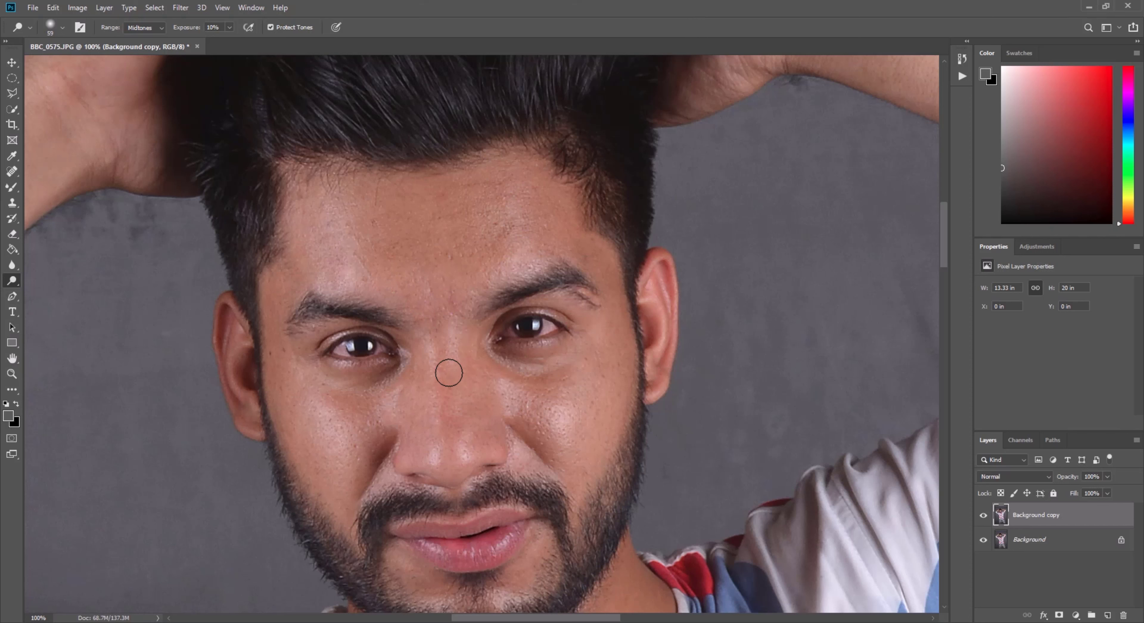
- Brighten the bridge of the nose with a 50 px dodge brush and the man's left cheek with a larger one
{"action": "key", "text": "]"}
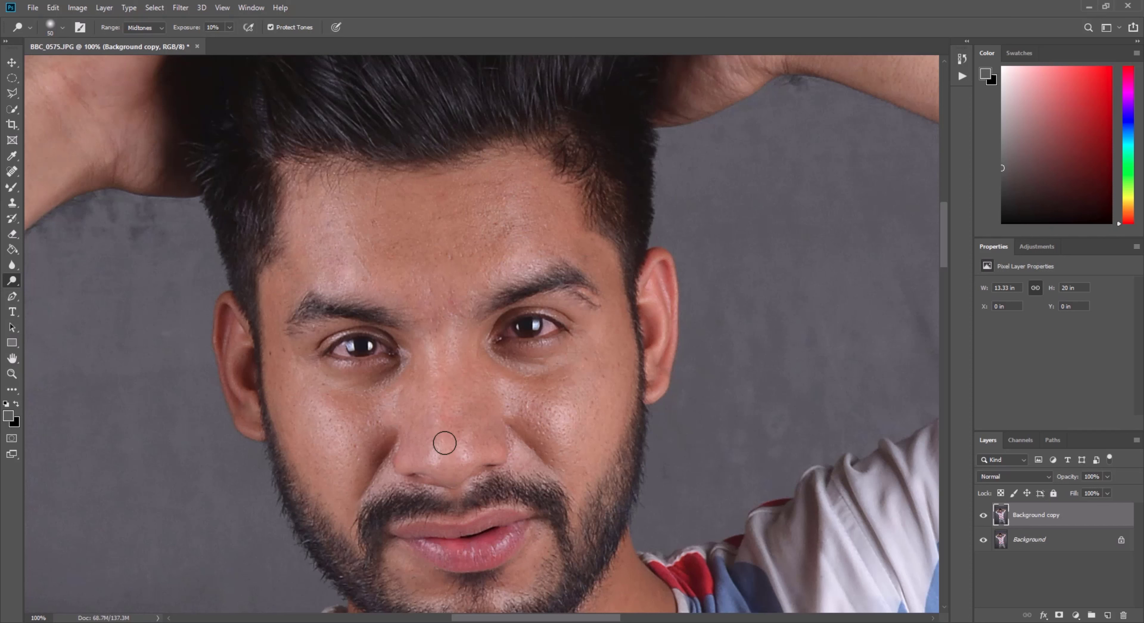
{"action": "key", "text": "bracketleft"}
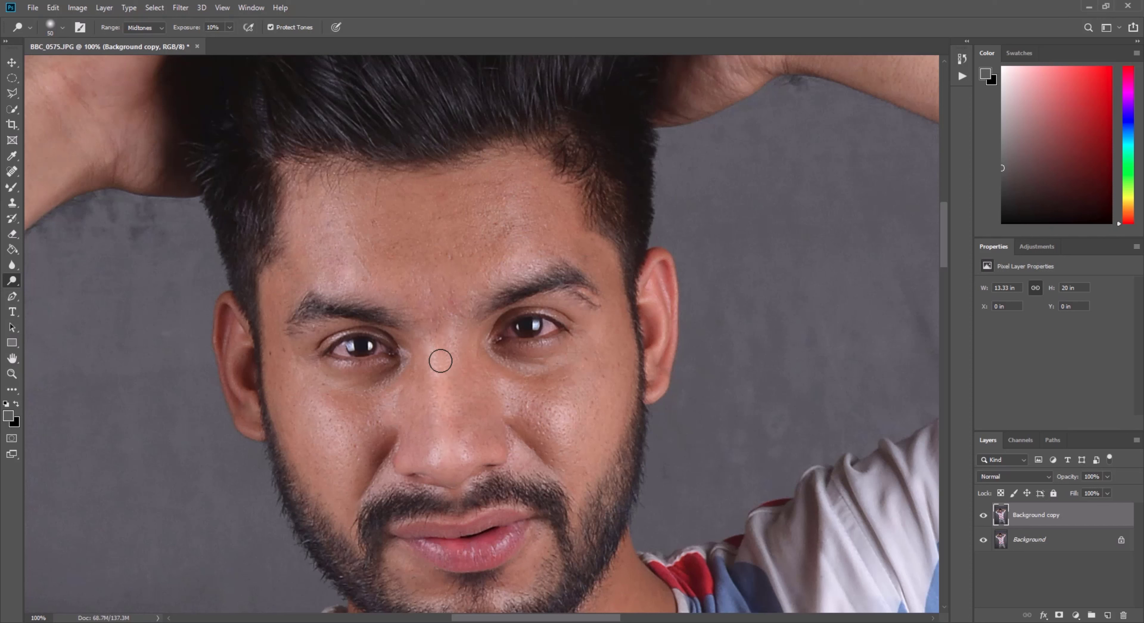
{"action": "key", "text": "bracketright"}
{"action": "key", "text": "bracketright"}
{"action": "key", "text": "bracketright"}
{"action": "mouse_move", "coordinate": [565, 407]}
{"action": "left_mouse_down"}
{"action": "mouse_move", "coordinate": [614, 327]}
{"action": "mouse_move", "coordinate": [586, 385]}
{"action": "left_mouse_up"}
{"action": "key", "text": "bracketleft"}
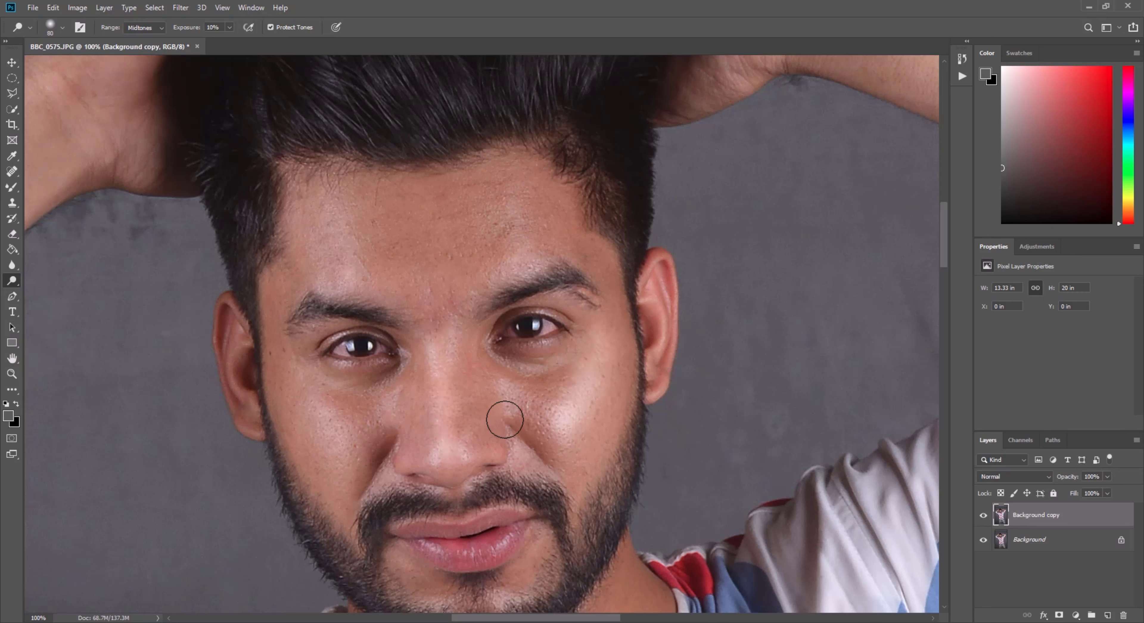
- Brighten the man's right cheek and the forehead above the eyebrows, enlarging the dodge brush to 100 px for the forehead
{"action": "mouse_move", "coordinate": [301, 421]}
{"action": "left_mouse_down"}
{"action": "mouse_move", "coordinate": [294, 369]}
{"action": "mouse_move", "coordinate": [335, 428]}
{"action": "mouse_move", "coordinate": [292, 385]}
{"action": "mouse_move", "coordinate": [341, 446]}
{"action": "mouse_move", "coordinate": [282, 361]}
{"action": "mouse_move", "coordinate": [348, 444]}
{"action": "mouse_move", "coordinate": [293, 388]}
{"action": "left_mouse_up"}
{"action": "key", "text": "bracketright"}
{"action": "key", "text": "bracketright"}
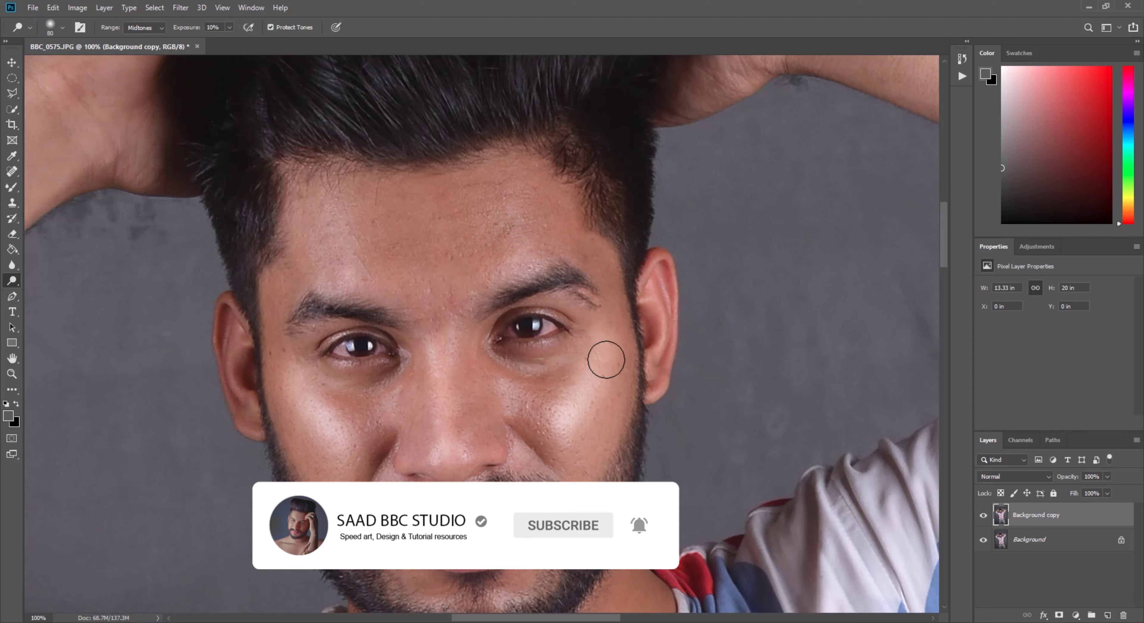
{"action": "scroll", "coordinate": [558, 355], "scroll_direction": "up", "scroll_amount": 3}
{"action": "key", "text": "bracketright"}
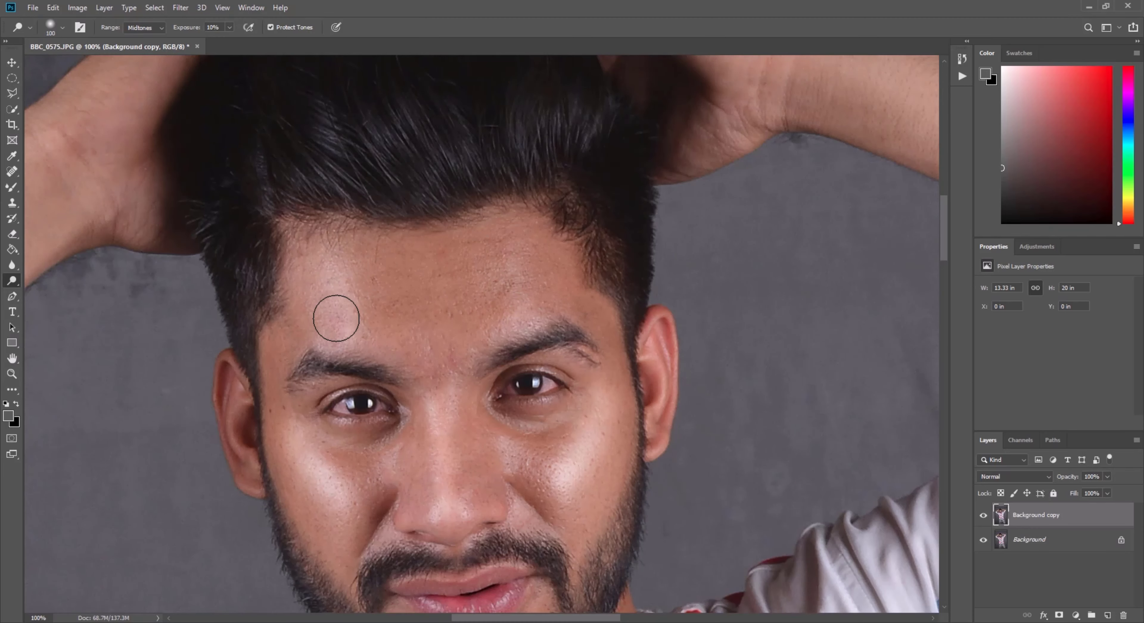
- Brighten the chin area below the lower lip with the dodge brush reduced to about 50 px
{"action": "scroll", "coordinate": [444, 333], "scroll_direction": "down", "scroll_amount": 10}
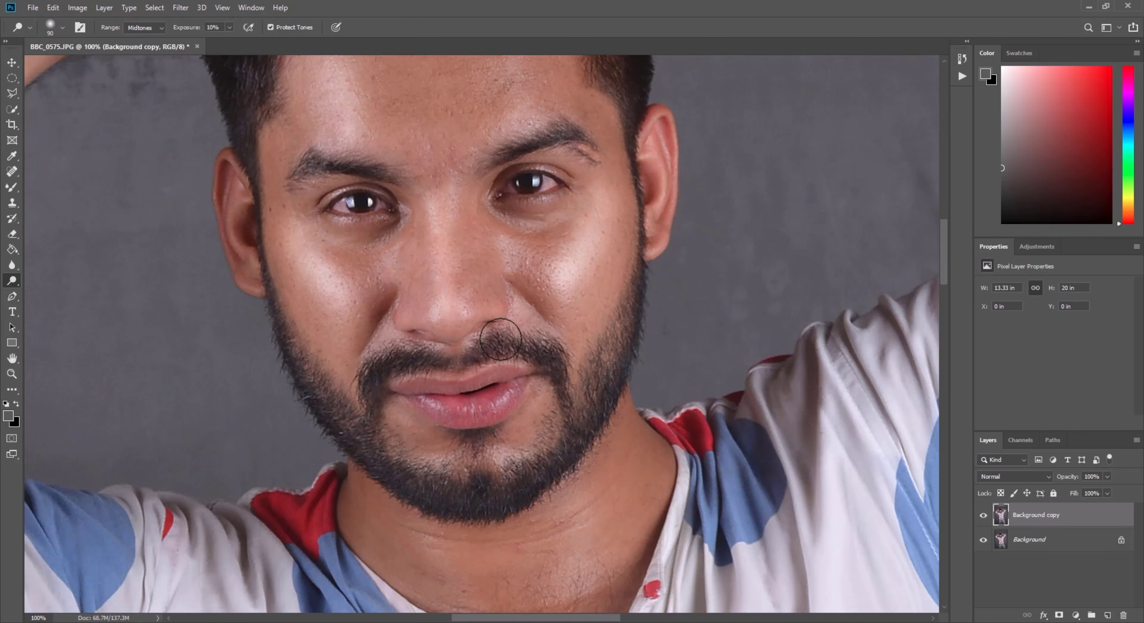
{"action": "key", "text": "bracketleft"}
{"action": "key", "text": "bracketleft"}
{"action": "key", "text": "bracketleft"}
{"action": "key", "text": "bracketleft"}
{"action": "key", "text": "bracketleft"}
{"action": "key", "text": "bracketleft"}
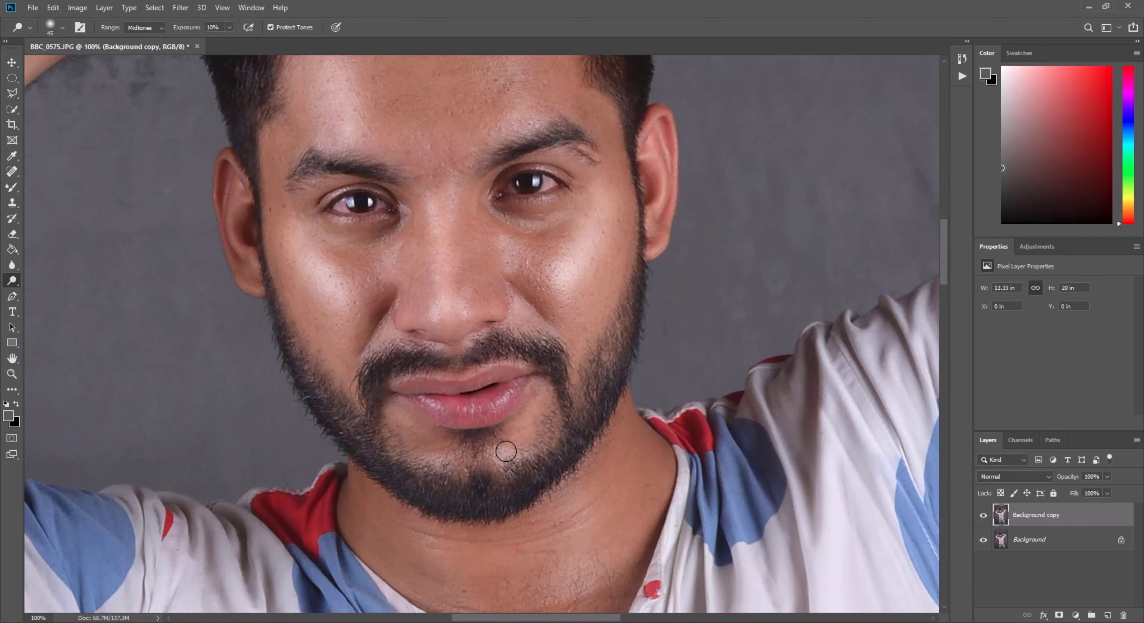
{"action": "key", "text": "bracketright"}
{"action": "key", "text": "bracketright"}
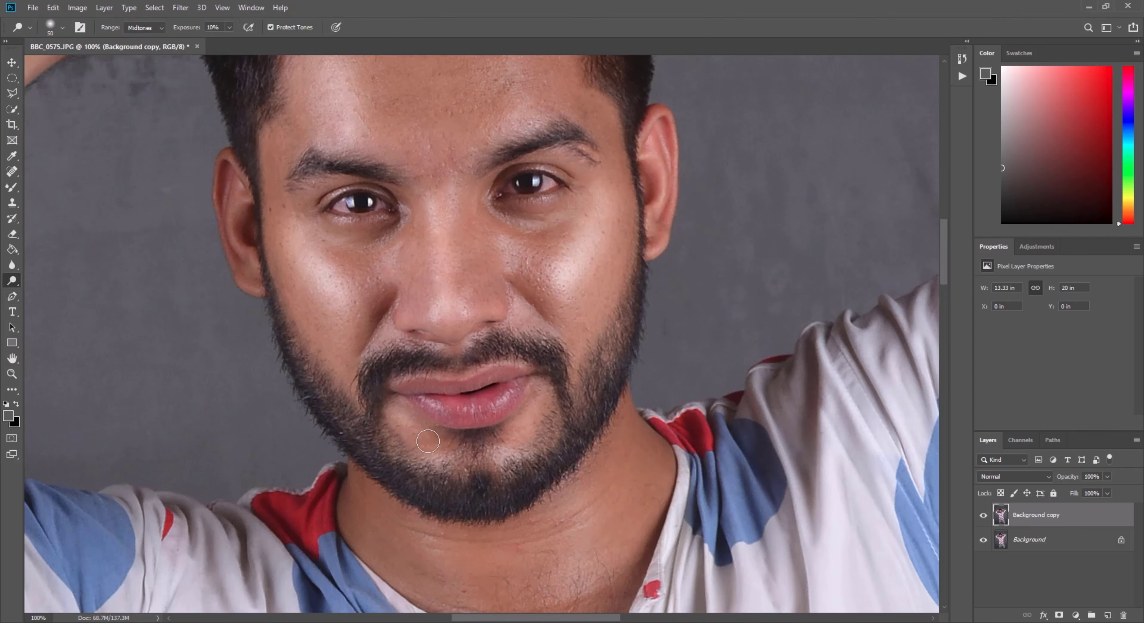
- Brighten both cheek highlights and the forehead further, enlarging the dodge brush to 100 px for the forehead
{"action": "scroll", "coordinate": [619, 309], "scroll_direction": "up", "scroll_amount": 3}
{"action": "key", "text": "bracketright"}
{"action": "key", "text": "bracketright"}
{"action": "mouse_move", "coordinate": [580, 308]}
{"action": "left_mouse_down"}
{"action": "mouse_move", "coordinate": [613, 248]}
{"action": "mouse_move", "coordinate": [567, 337]}
{"action": "left_mouse_up"}
{"action": "key", "text": "bracketright"}
{"action": "mouse_move", "coordinate": [317, 327]}
{"action": "left_mouse_down"}
{"action": "mouse_move", "coordinate": [337, 349]}
{"action": "mouse_move", "coordinate": [295, 291]}
{"action": "mouse_move", "coordinate": [339, 365]}
{"action": "left_mouse_up"}
{"action": "scroll", "coordinate": [340, 365], "scroll_direction": "up", "scroll_amount": 3}
{"action": "key", "text": "bracketright"}
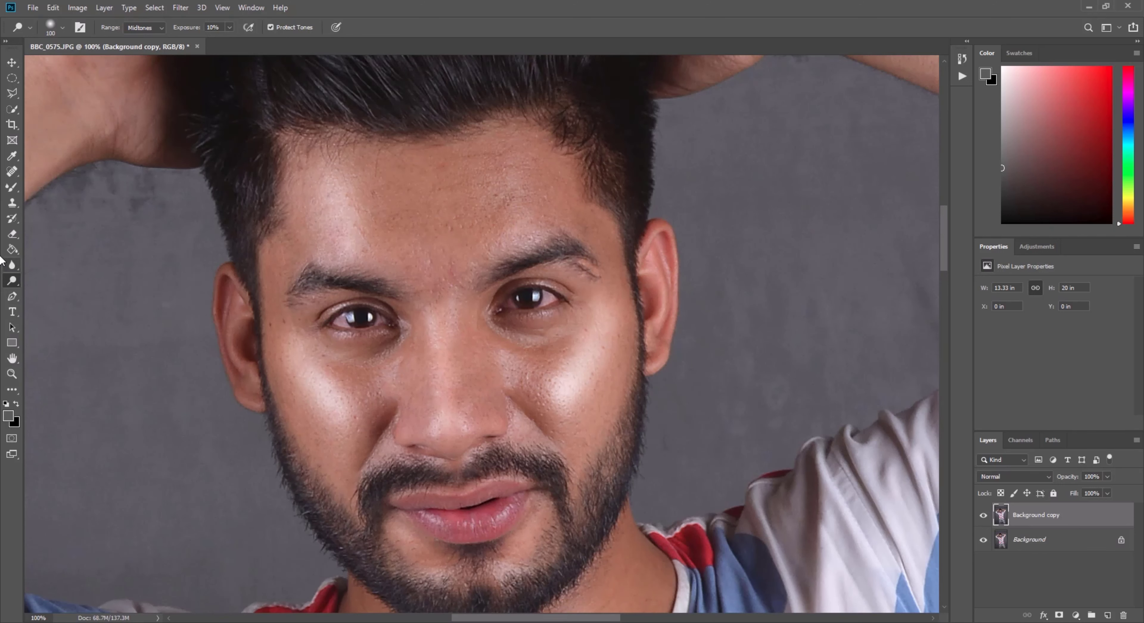
- Set up the Burn tool with a soft 70 px brush, the Midtones range and 6% exposure
{"action": "right_click", "coordinate": [12, 280]}
{"action": "left_click", "coordinate": [52, 292]}
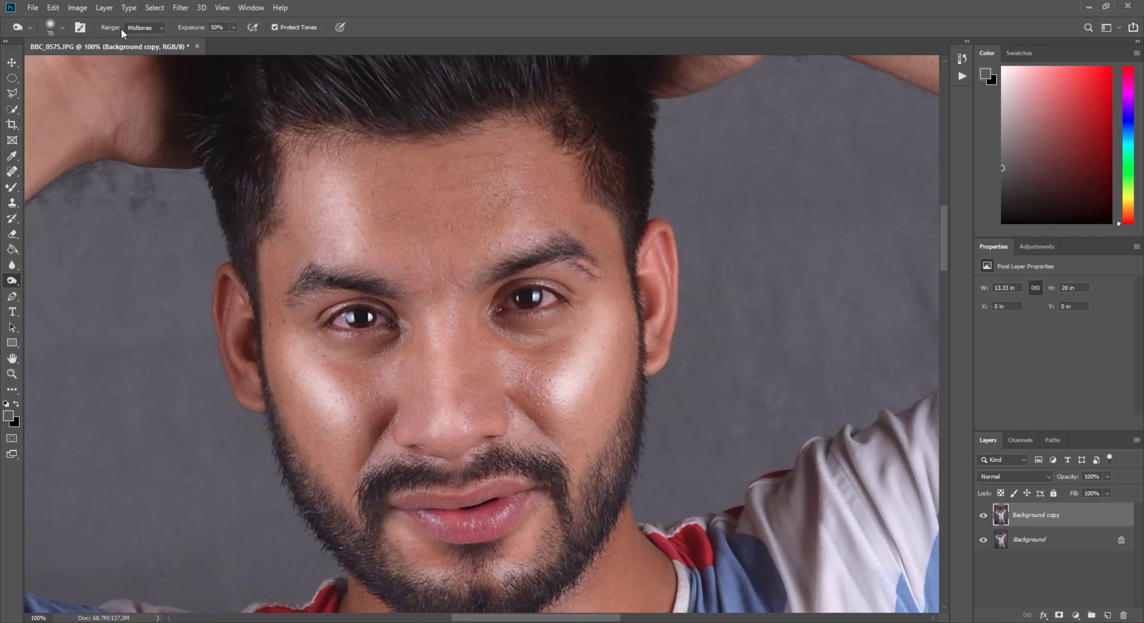
{"action": "left_click", "coordinate": [230, 32]}
{"action": "left_click", "coordinate": [363, 13]}
{"action": "key", "text": "]"}
{"action": "key", "text": "["}
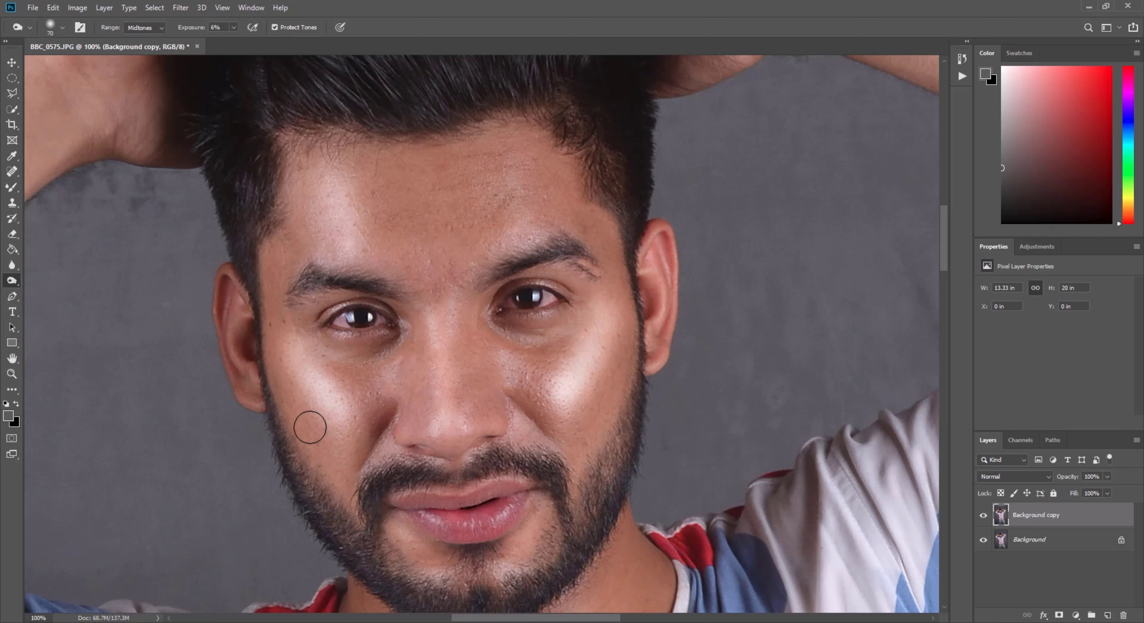
- Darken the shadow areas beside the nose, on the forehead and around the cheeks with a 50 to 70 px burn brush
{"action": "key", "text": "["}
{"action": "key", "text": "["}
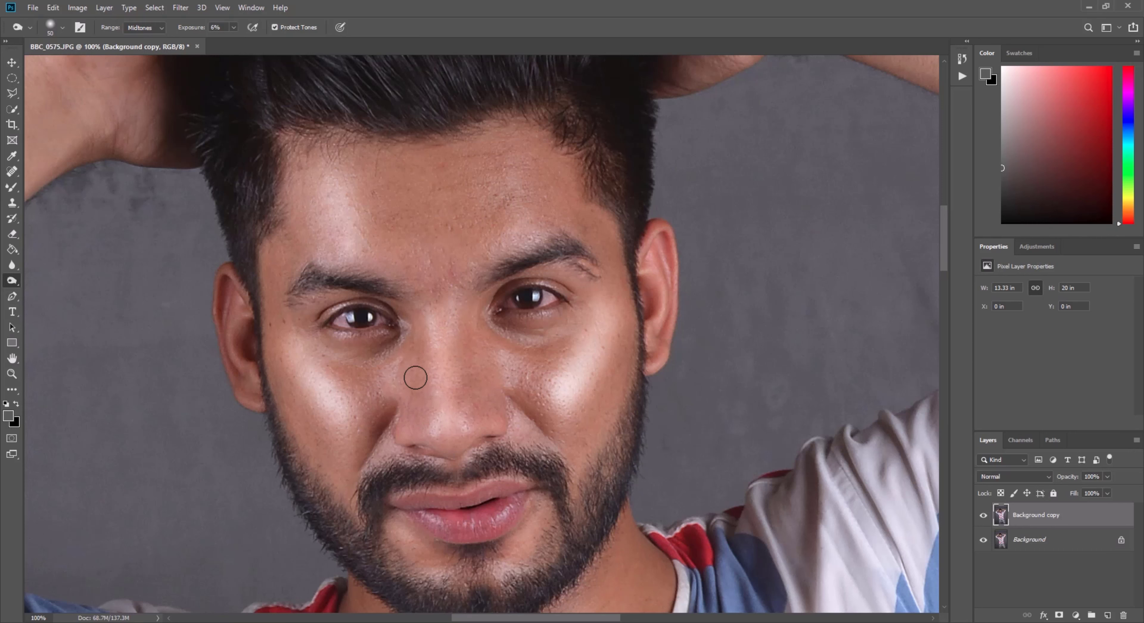
{"action": "scroll", "coordinate": [414, 370], "scroll_direction": "up", "scroll_amount": 2}
{"action": "key", "text": "bracketright"}
{"action": "key", "text": "bracketright"}
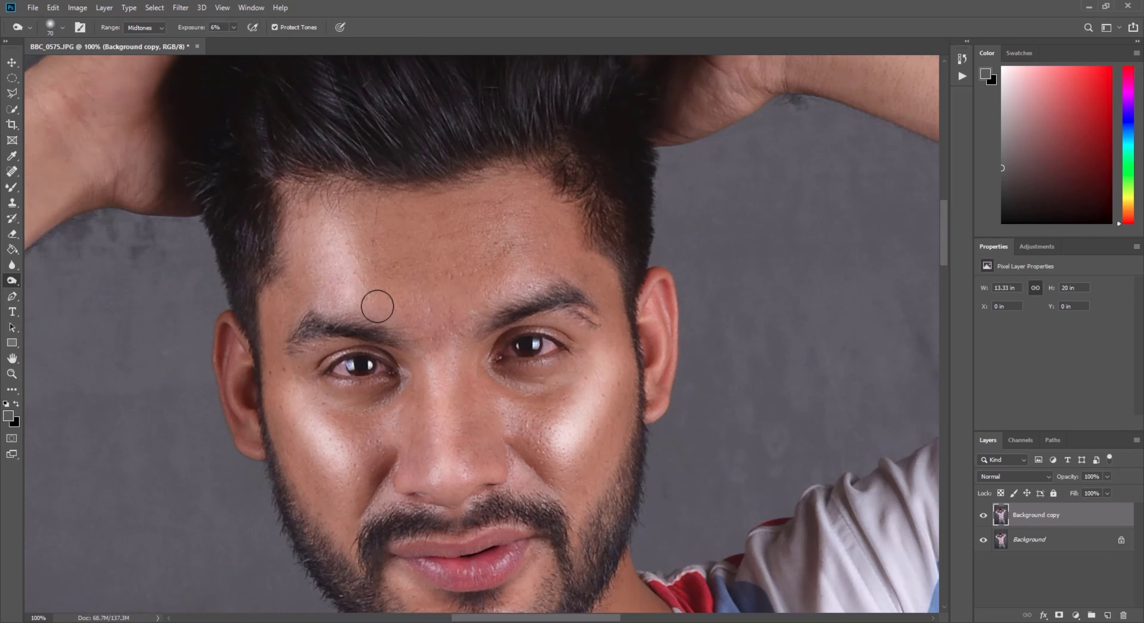
{"action": "scroll", "coordinate": [548, 316], "scroll_direction": "down", "scroll_amount": 2}
{"action": "scroll", "coordinate": [537, 344], "scroll_direction": "down", "scroll_amount": 5}
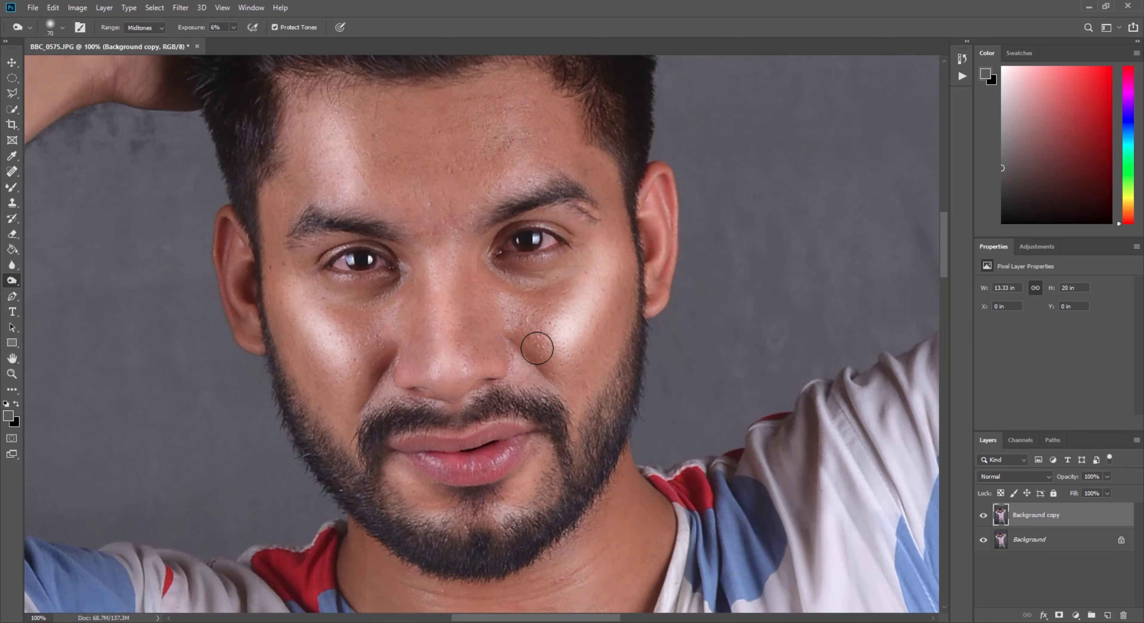
{"action": "scroll", "coordinate": [494, 370], "scroll_direction": "up", "scroll_amount": 4}
{"action": "key", "text": "bracketleft"}
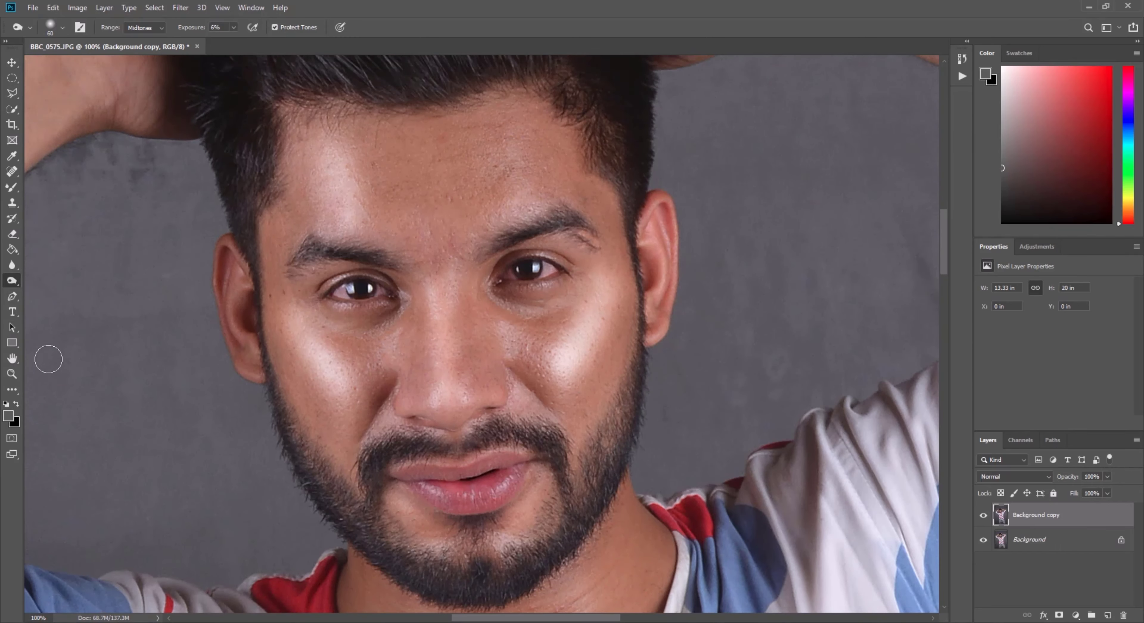
- Examine the dodging and burning on the whole figure, and inspect the face and arms at 50% zoom
{"action": "left_click", "coordinate": [12, 373]}
{"action": "key", "text": "ctrl+0"}
{"action": "left_click", "coordinate": [460, 175]}
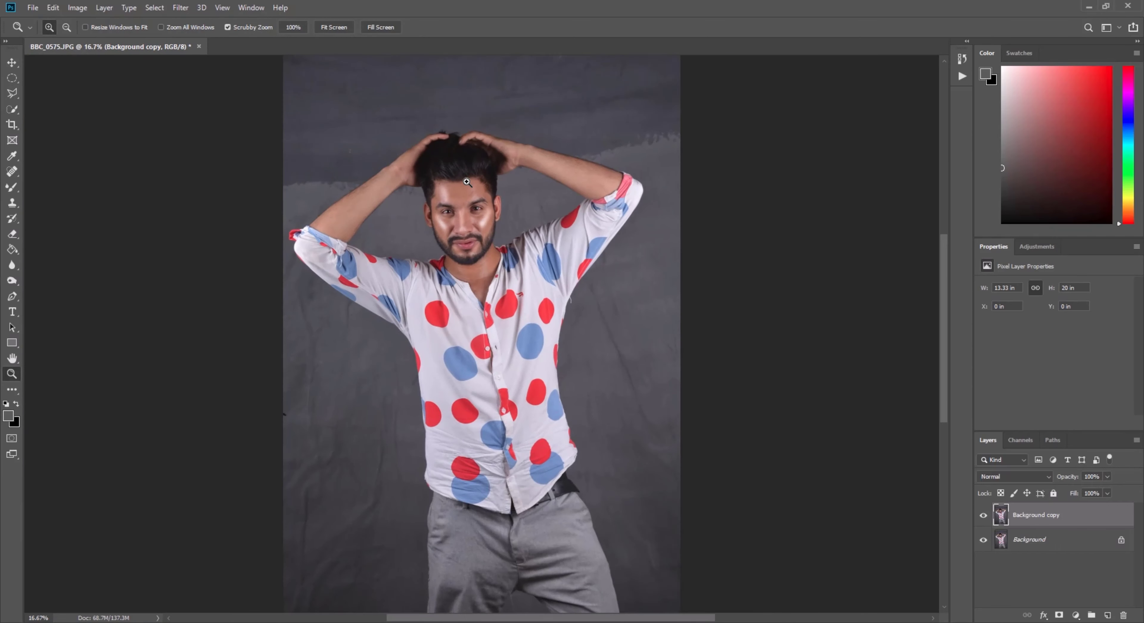
{"action": "left_click", "coordinate": [460, 175]}
{"action": "left_click", "coordinate": [460, 174]}
{"action": "left_click", "coordinate": [459, 174]}
{"action": "scroll", "coordinate": [518, 242], "scroll_direction": "up", "scroll_amount": 1}
{"action": "scroll", "coordinate": [518, 242], "scroll_direction": "up", "scroll_amount": 1}
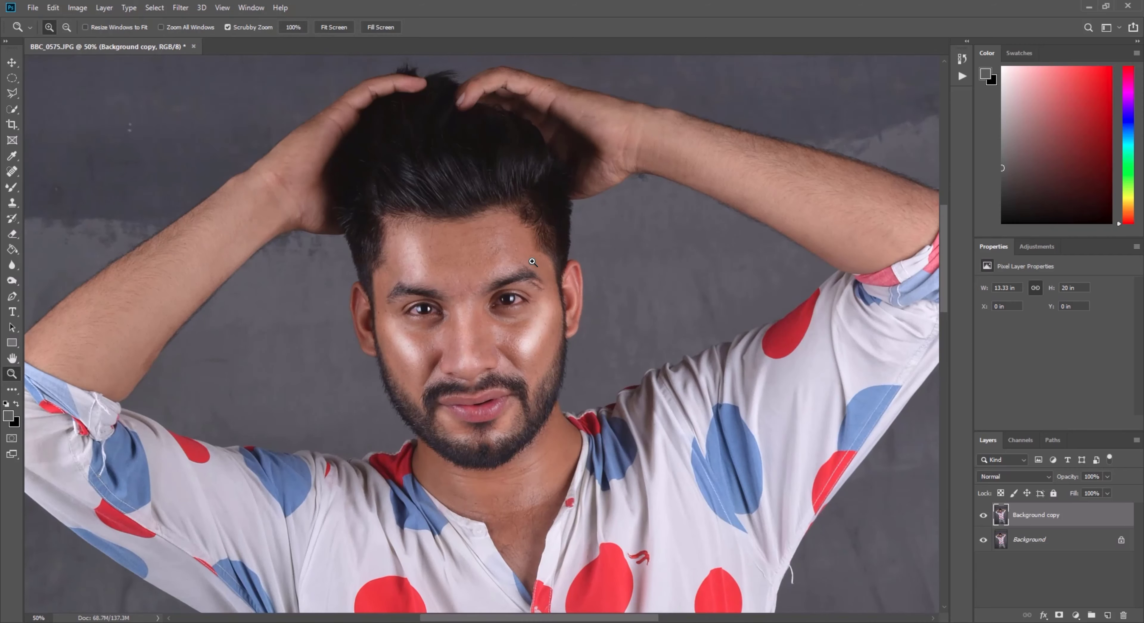
{"action": "scroll", "coordinate": [431, 245], "scroll_direction": "up", "scroll_amount": 2}
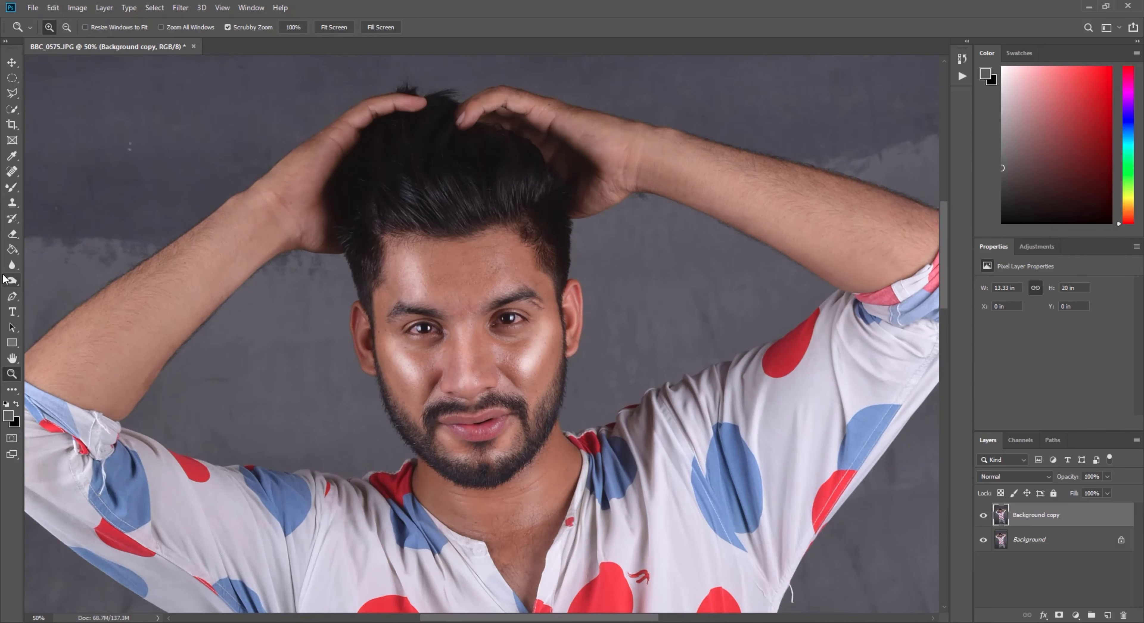
- Brighten both forearms with a 100 px dodge brush at 10% exposure and switch to the Burn tool
{"action": "left_click", "coordinate": [12, 280]}
{"action": "left_click", "coordinate": [53, 281]}
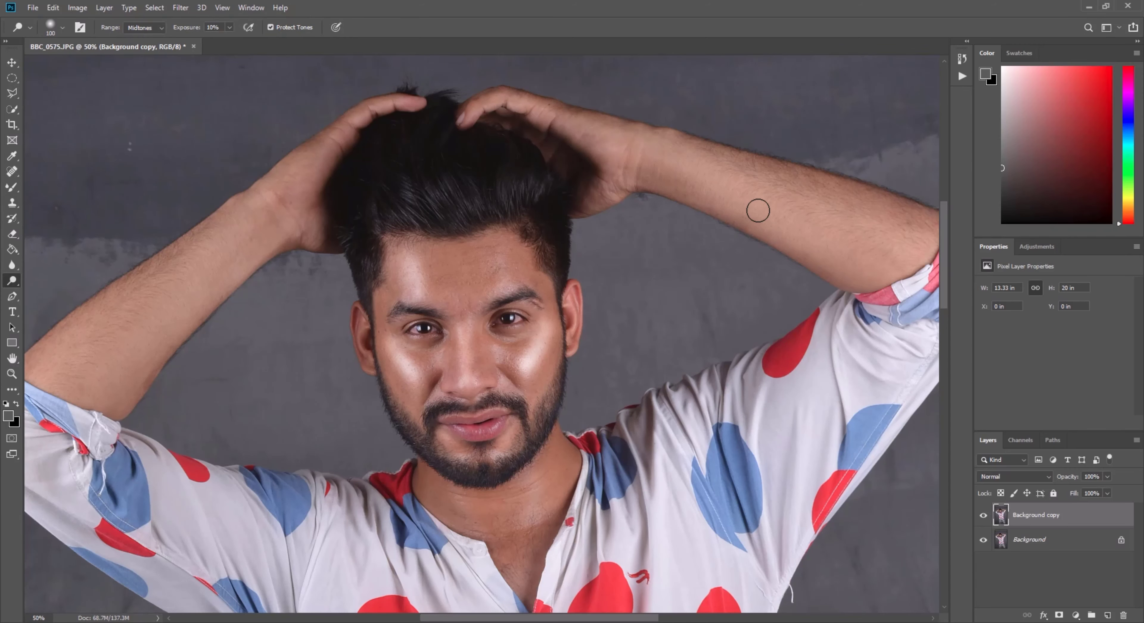
{"action": "mouse_move", "coordinate": [694, 182]}
{"action": "left_mouse_down"}
{"action": "mouse_move", "coordinate": [821, 247]}
{"action": "mouse_move", "coordinate": [684, 176]}
{"action": "mouse_move", "coordinate": [803, 239]}
{"action": "left_mouse_up"}
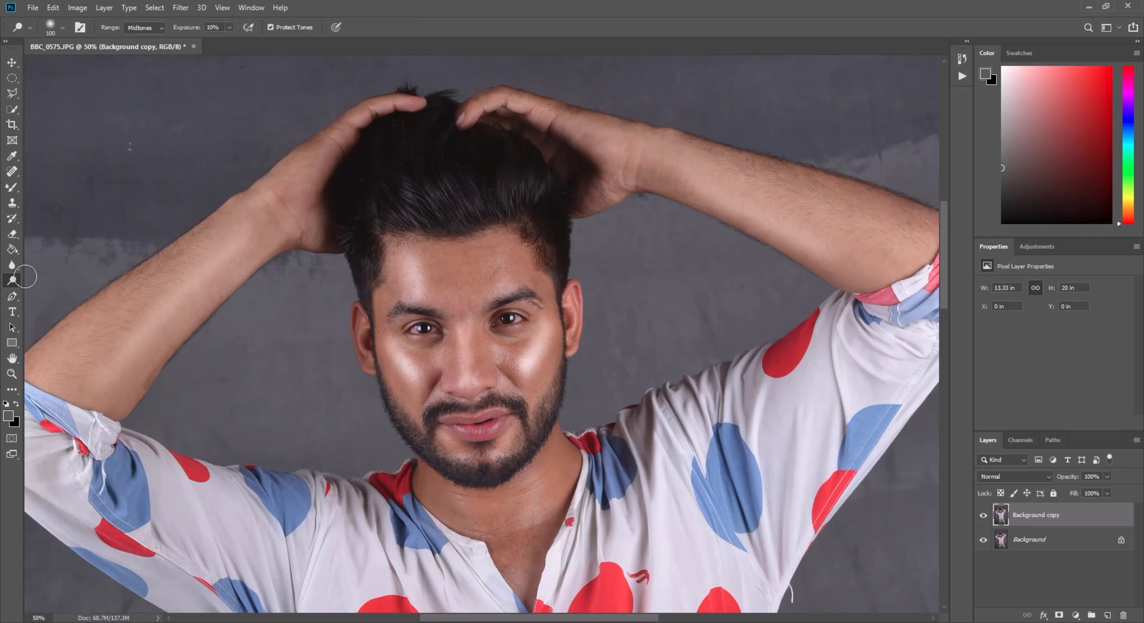
{"action": "right_click", "coordinate": [12, 280]}
{"action": "left_click", "coordinate": [40, 297]}
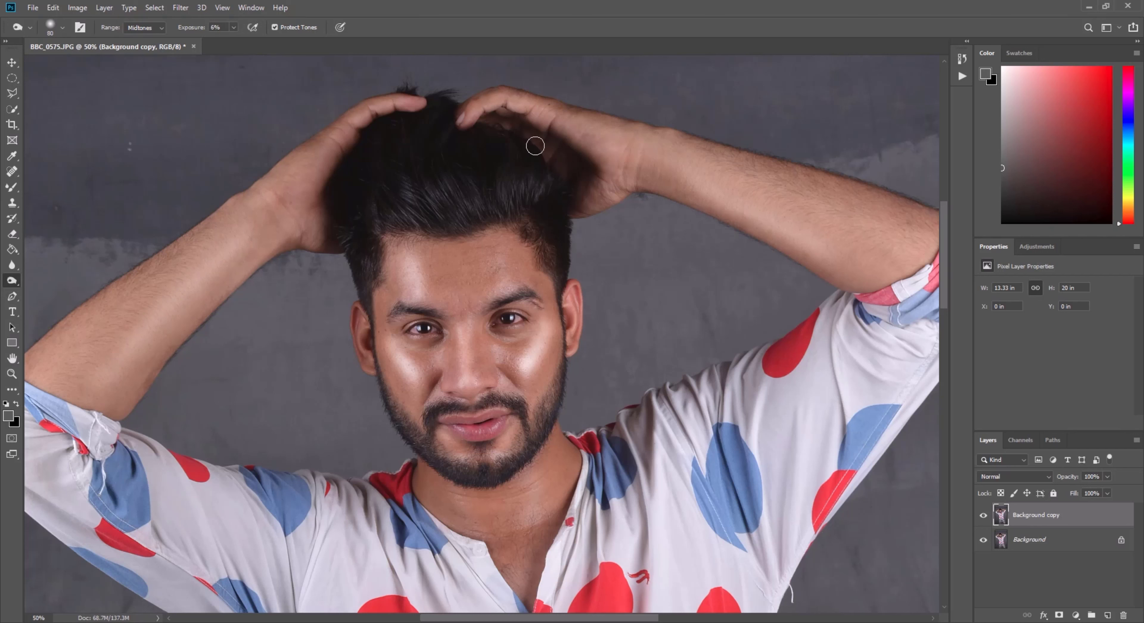
- Prepare the Mixer Brush for smoothing the face at 100% zoom, with a soft brush of about 80 px
{"action": "left_click", "coordinate": [11, 373]}
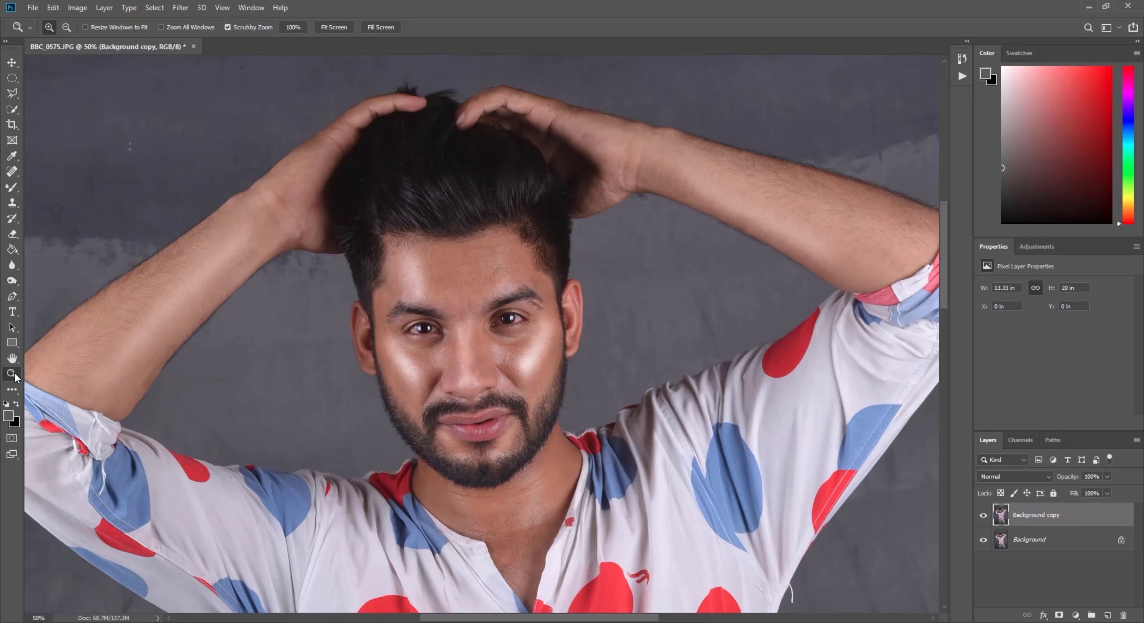
{"action": "left_click", "coordinate": [513, 337]}
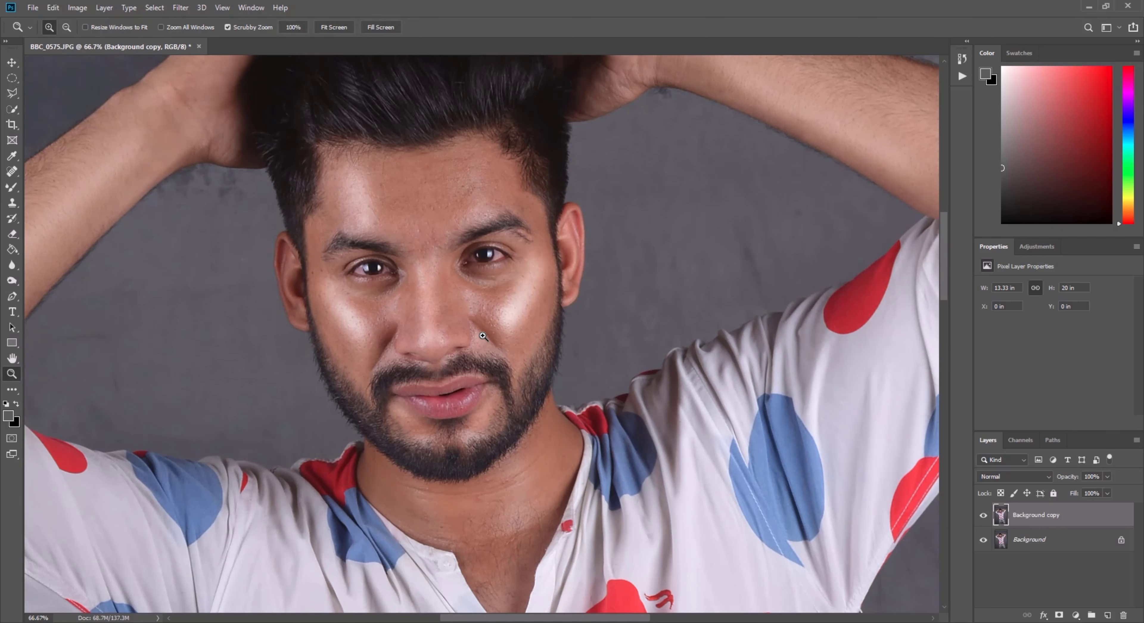
{"action": "scroll", "coordinate": [479, 336], "scroll_direction": "up", "scroll_amount": 1}
{"action": "left_click", "coordinate": [13, 188]}
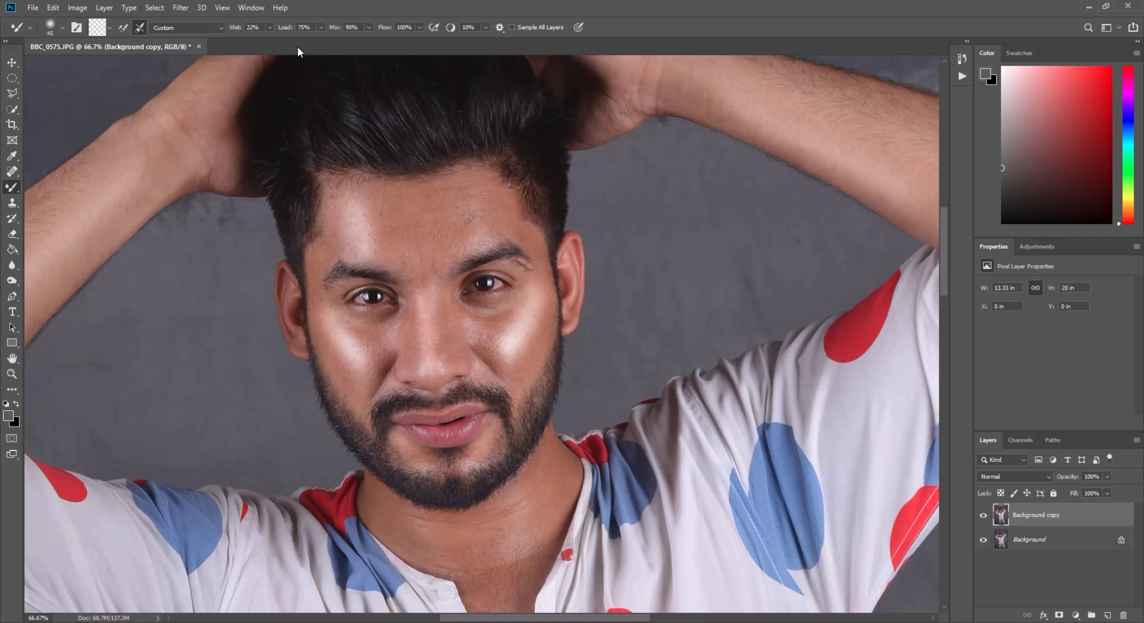
{"action": "left_click", "coordinate": [11, 374]}
{"action": "left_click", "coordinate": [495, 282]}
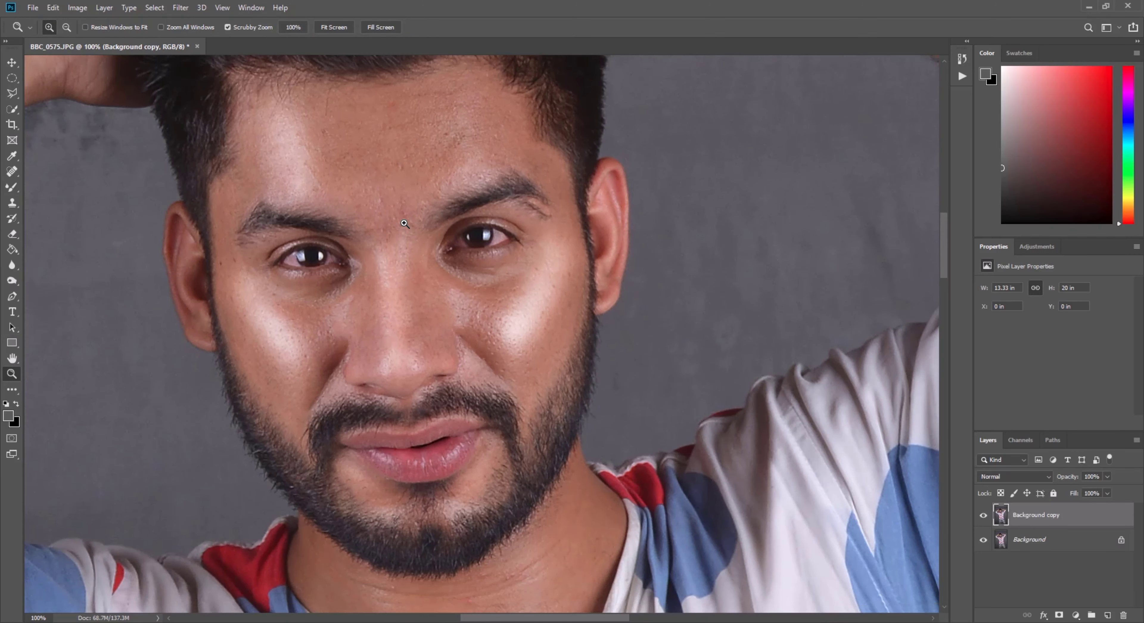
{"action": "left_click", "coordinate": [11, 187]}
{"action": "key", "text": "bracketright"}
{"action": "key", "text": "bracketright"}
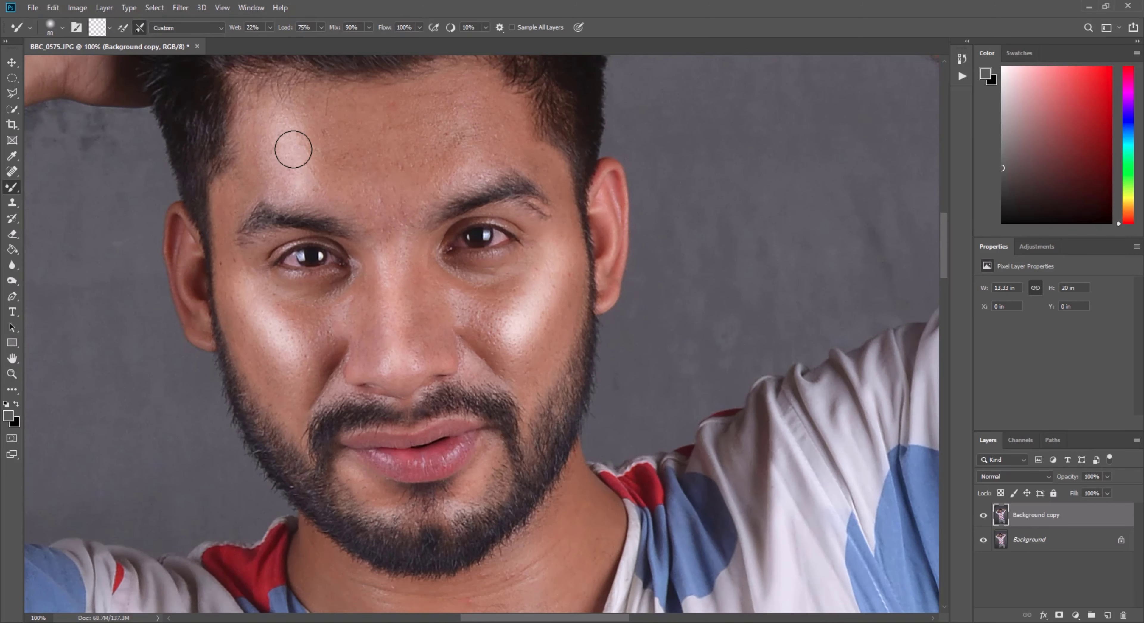
- Smooth the highlight on the man's right side of the forehead with a Mixer Brush between about 60 and 90 px
{"action": "scroll", "coordinate": [290, 148], "scroll_direction": "up", "scroll_amount": 2}
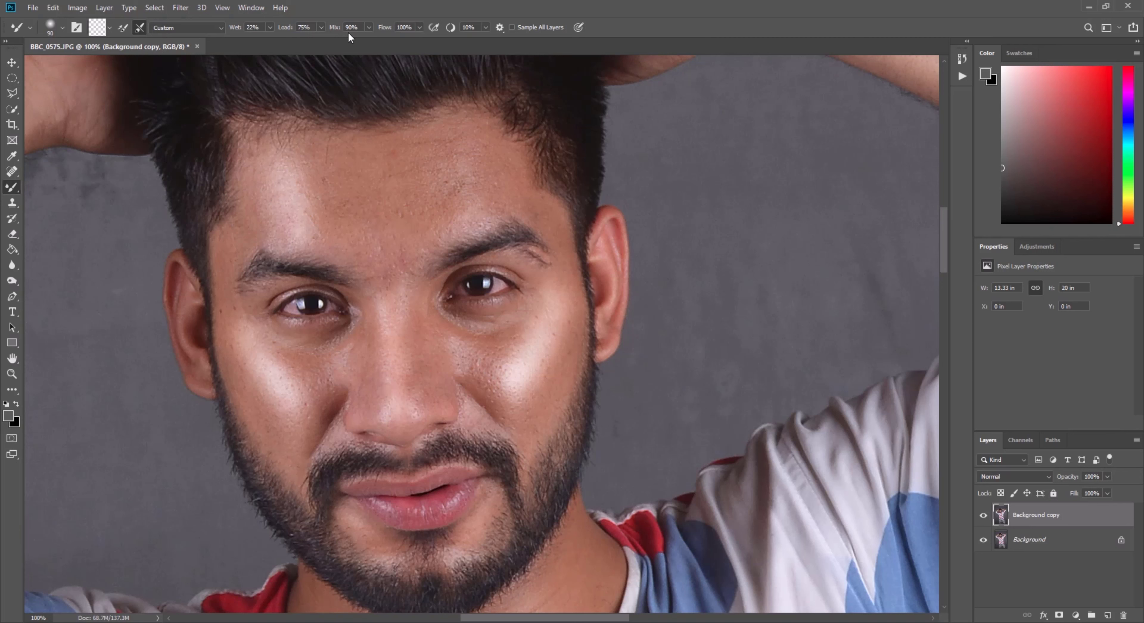
{"action": "key", "text": "bracketright"}
{"action": "key", "text": "bracketleft"}
{"action": "mouse_move", "coordinate": [285, 174]}
{"action": "left_mouse_down"}
{"action": "mouse_move", "coordinate": [307, 220]}
{"action": "mouse_move", "coordinate": [293, 170]}
{"action": "mouse_move", "coordinate": [281, 168]}
{"action": "mouse_move", "coordinate": [291, 199]}
{"action": "mouse_move", "coordinate": [259, 174]}
{"action": "mouse_move", "coordinate": [264, 217]}
{"action": "mouse_move", "coordinate": [251, 169]}
{"action": "mouse_move", "coordinate": [281, 238]}
{"action": "mouse_move", "coordinate": [294, 235]}
{"action": "mouse_move", "coordinate": [260, 232]}
{"action": "mouse_move", "coordinate": [255, 204]}
{"action": "mouse_move", "coordinate": [229, 266]}
{"action": "mouse_move", "coordinate": [228, 243]}
{"action": "mouse_move", "coordinate": [243, 230]}
{"action": "mouse_move", "coordinate": [250, 241]}
{"action": "mouse_move", "coordinate": [235, 256]}
{"action": "mouse_move", "coordinate": [249, 211]}
{"action": "mouse_move", "coordinate": [270, 236]}
{"action": "left_mouse_up"}
{"action": "key", "text": "bracketleft"}
{"action": "key", "text": "bracketleft"}
{"action": "key", "text": "bracketleft"}
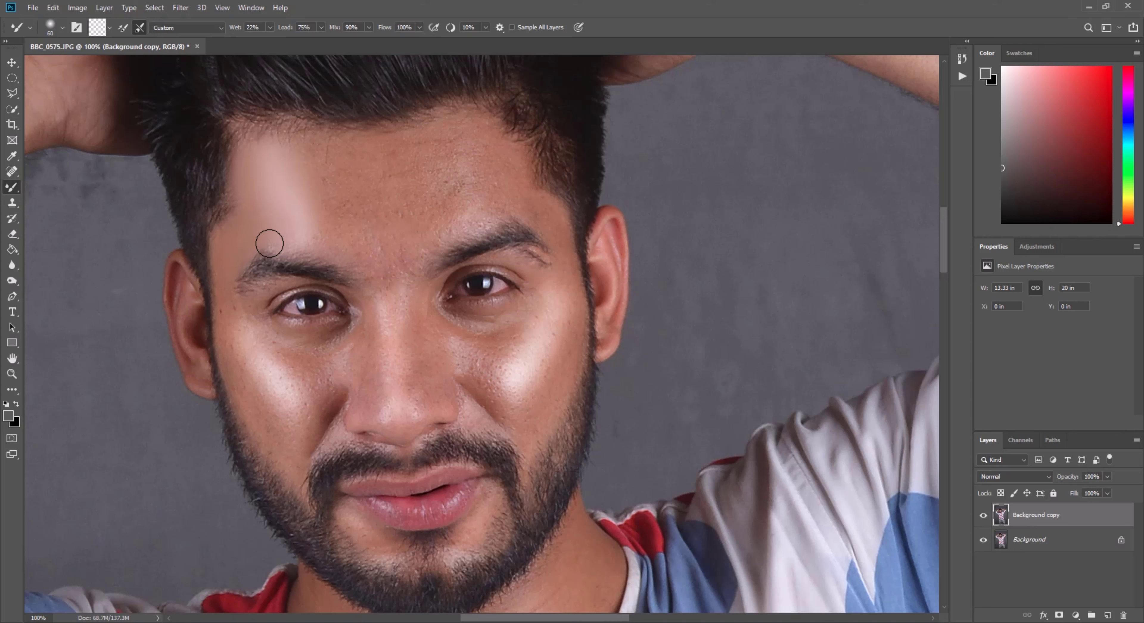
{"action": "key", "text": "bracketright"}
{"action": "key", "text": "bracketright"}
{"action": "key", "text": "bracketleft"}
{"action": "key", "text": "bracketleft"}
- Blend the skin from the forehead highlight into the middle of the forehead, enlarging the Mixer Brush to 125 px
{"action": "scroll", "coordinate": [234, 274], "scroll_direction": "up", "scroll_amount": 2}
{"action": "key", "text": "bracketright"}
{"action": "key", "text": "bracketright"}
{"action": "key", "text": "bracketright"}
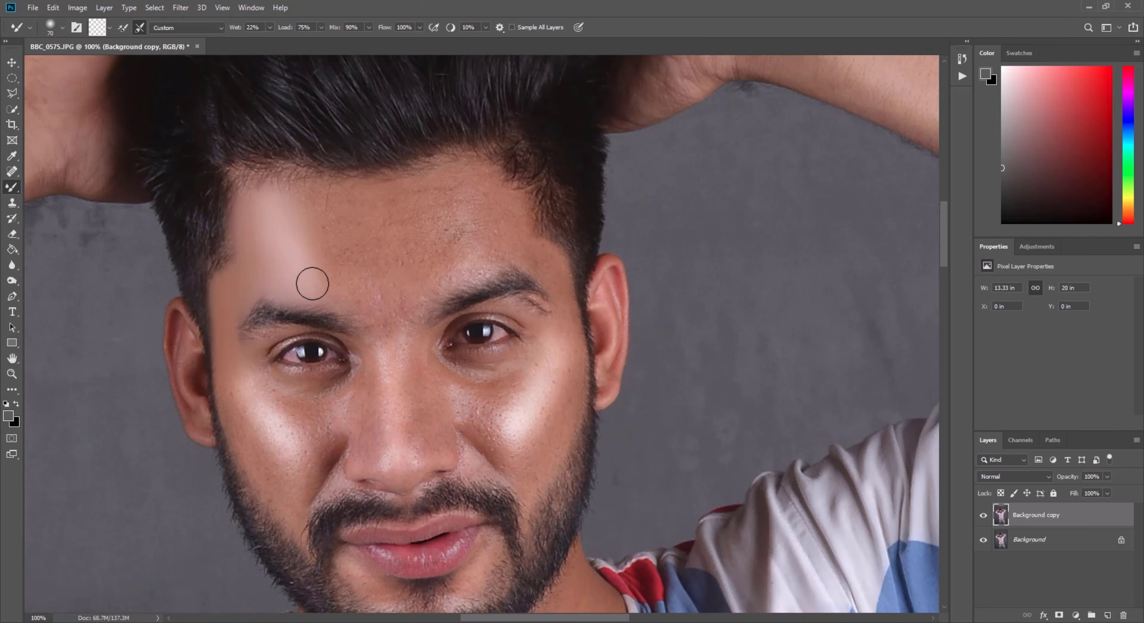
{"action": "key", "text": "bracketright"}
{"action": "key", "text": "bracketright"}
{"action": "key", "text": "bracketright"}
{"action": "left_click_drag", "start_coordinate": [310, 215], "coordinate": [344, 275]}
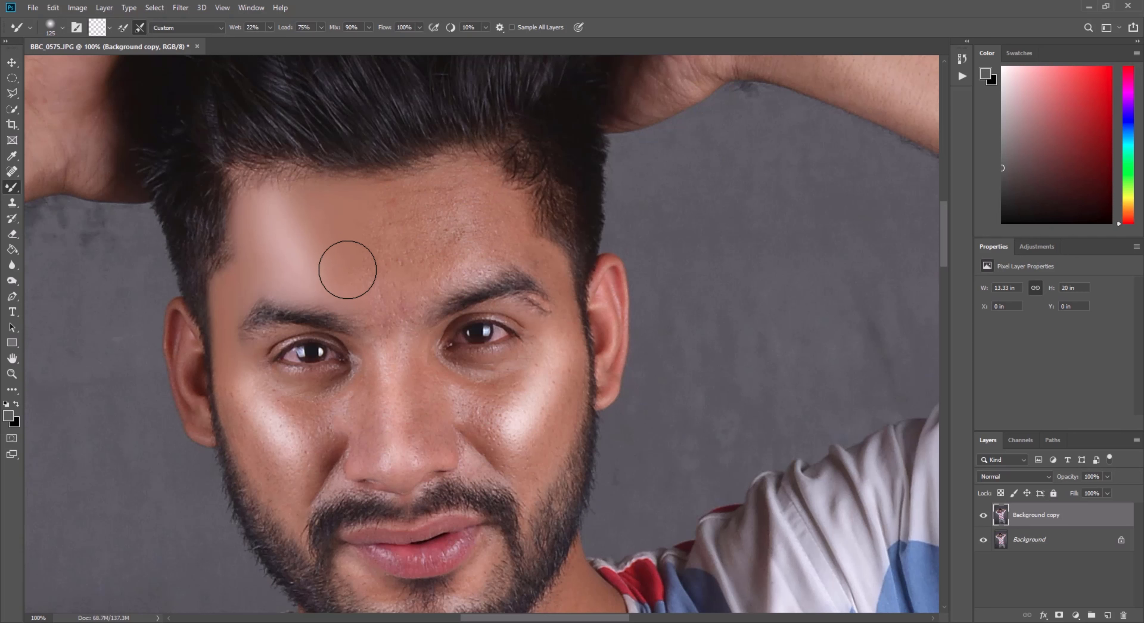
- Smooth the centre and the man's left side of the forehead with a Mixer Brush of up to 150 px
{"action": "key", "text": "bracketleft"}
{"action": "key", "text": "bracketleft"}
{"action": "mouse_move", "coordinate": [465, 193]}
{"action": "left_mouse_down"}
{"action": "mouse_move", "coordinate": [477, 236]}
{"action": "mouse_move", "coordinate": [494, 245]}
{"action": "mouse_move", "coordinate": [465, 250]}
{"action": "mouse_move", "coordinate": [438, 287]}
{"action": "mouse_move", "coordinate": [449, 260]}
{"action": "mouse_move", "coordinate": [415, 291]}
{"action": "mouse_move", "coordinate": [361, 290]}
{"action": "mouse_move", "coordinate": [392, 304]}
{"action": "mouse_move", "coordinate": [363, 286]}
{"action": "mouse_move", "coordinate": [414, 269]}
{"action": "mouse_move", "coordinate": [387, 291]}
{"action": "mouse_move", "coordinate": [359, 275]}
{"action": "mouse_move", "coordinate": [421, 265]}
{"action": "mouse_move", "coordinate": [377, 260]}
{"action": "mouse_move", "coordinate": [444, 230]}
{"action": "mouse_move", "coordinate": [456, 183]}
{"action": "mouse_move", "coordinate": [398, 205]}
{"action": "mouse_move", "coordinate": [411, 206]}
{"action": "mouse_move", "coordinate": [441, 198]}
{"action": "mouse_move", "coordinate": [359, 209]}
{"action": "mouse_move", "coordinate": [414, 225]}
{"action": "left_mouse_up"}
{"action": "key", "text": "bracketright"}
{"action": "key", "text": "bracketright"}
{"action": "key", "text": "bracketright"}
{"action": "key", "text": "bracketleft"}
{"action": "key", "text": "bracketleft"}
{"action": "key", "text": "bracketleft"}
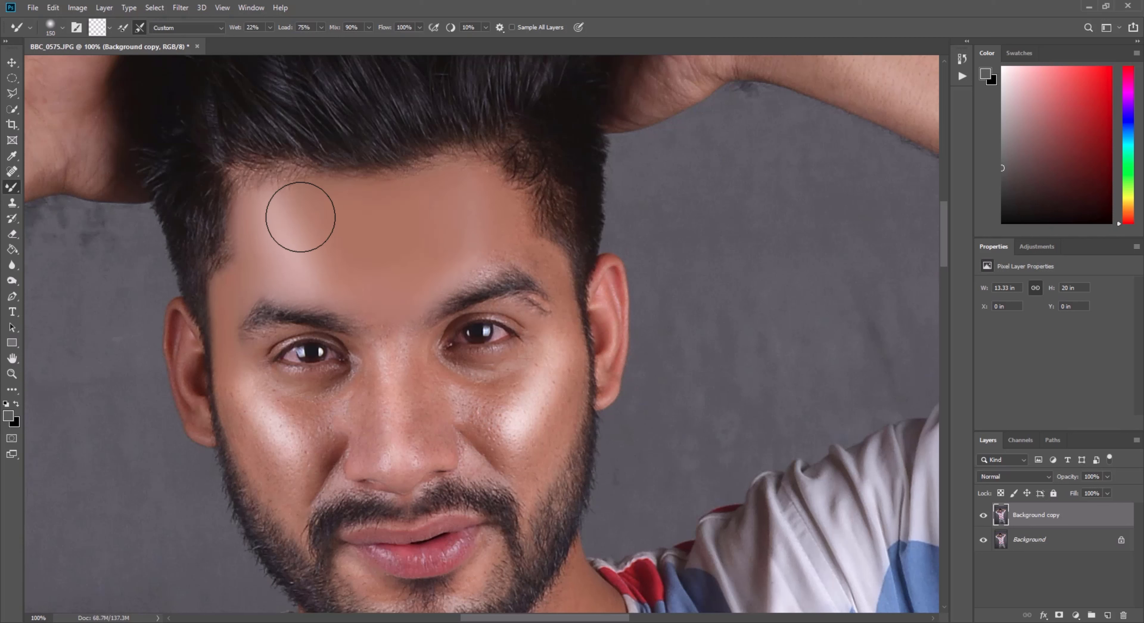
- Refine the forehead blending along the hairline and above the eyebrows with a Mixer Brush of about 100 px
{"action": "mouse_move", "coordinate": [287, 178]}
{"action": "left_mouse_down"}
{"action": "mouse_move", "coordinate": [280, 199]}
{"action": "mouse_move", "coordinate": [262, 189]}
{"action": "left_mouse_up"}
{"action": "key", "text": "bracketright"}
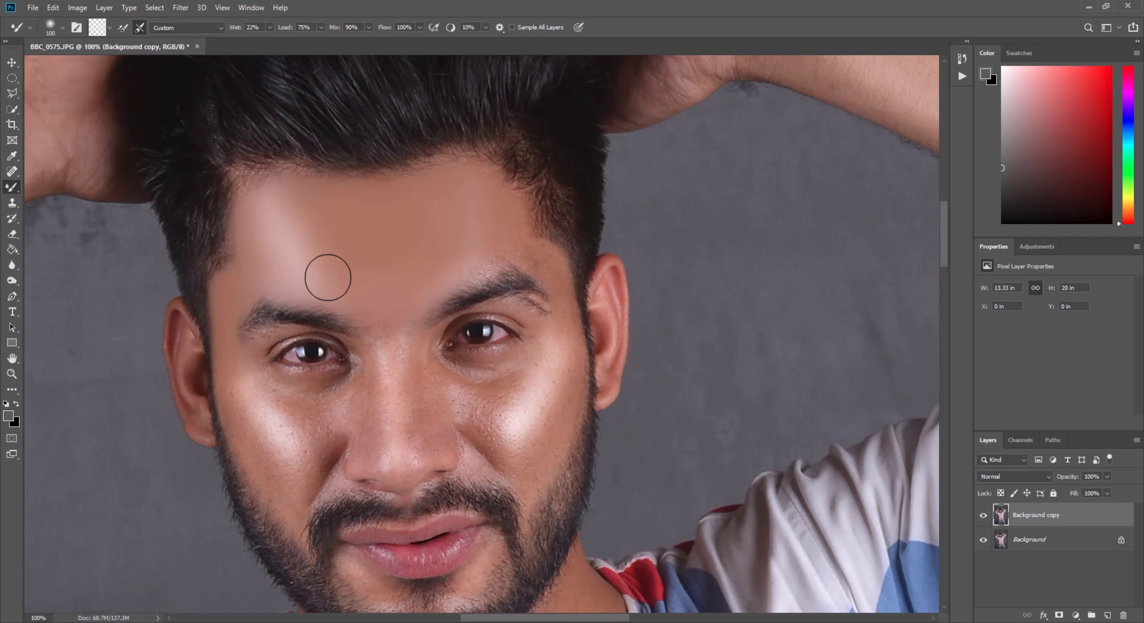
{"action": "key", "text": "bracketleft"}
{"action": "key", "text": "bracketleft"}
{"action": "left_click_drag", "start_coordinate": [340, 300], "coordinate": [301, 283]}
{"action": "key", "text": "bracketright"}
{"action": "mouse_move", "coordinate": [412, 288]}
{"action": "left_mouse_down"}
{"action": "mouse_move", "coordinate": [511, 232]}
{"action": "mouse_move", "coordinate": [494, 190]}
{"action": "mouse_move", "coordinate": [486, 226]}
{"action": "mouse_move", "coordinate": [452, 205]}
{"action": "mouse_move", "coordinate": [436, 264]}
{"action": "mouse_move", "coordinate": [464, 175]}
{"action": "left_mouse_up"}
- Finish blending above the man's left eyebrow with a 100 px brush and compare the result with the original layer beneath
{"action": "key", "text": "bracketright"}
{"action": "key", "text": "bracketright"}
{"action": "key", "text": "bracketleft"}
{"action": "scroll", "coordinate": [465, 222], "scroll_direction": "down", "scroll_amount": 1}
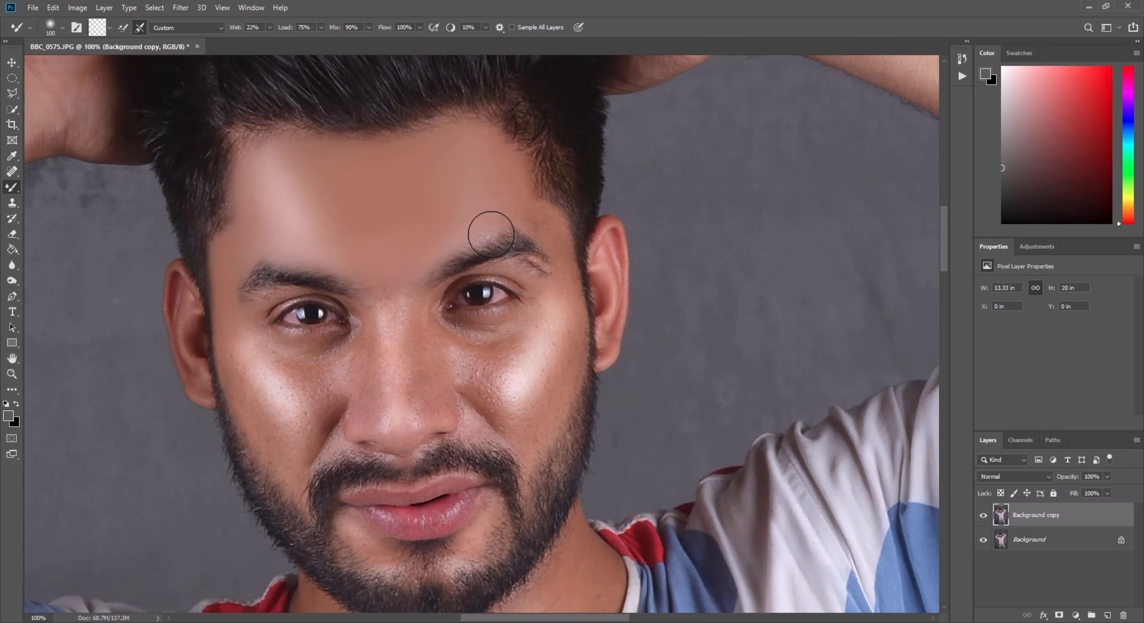
{"action": "left_click", "coordinate": [982, 516]}
{"action": "left_click", "coordinate": [984, 516]}
{"action": "left_click", "coordinate": [984, 516]}
{"action": "left_click", "coordinate": [984, 516]}
- Smooth the skin between the eyebrows and at the top of the nose with the Mixer Brush reduced to about 60 px
{"action": "key", "text": "bracketleft"}
{"action": "key", "text": "bracketleft"}
{"action": "key", "text": "bracketleft"}
{"action": "key", "text": "bracketleft"}
{"action": "key", "text": "bracketright"}
{"action": "key", "text": "bracketleft"}
{"action": "key", "text": "bracketleft"}
{"action": "scroll", "coordinate": [521, 203], "scroll_direction": "down", "scroll_amount": 2}
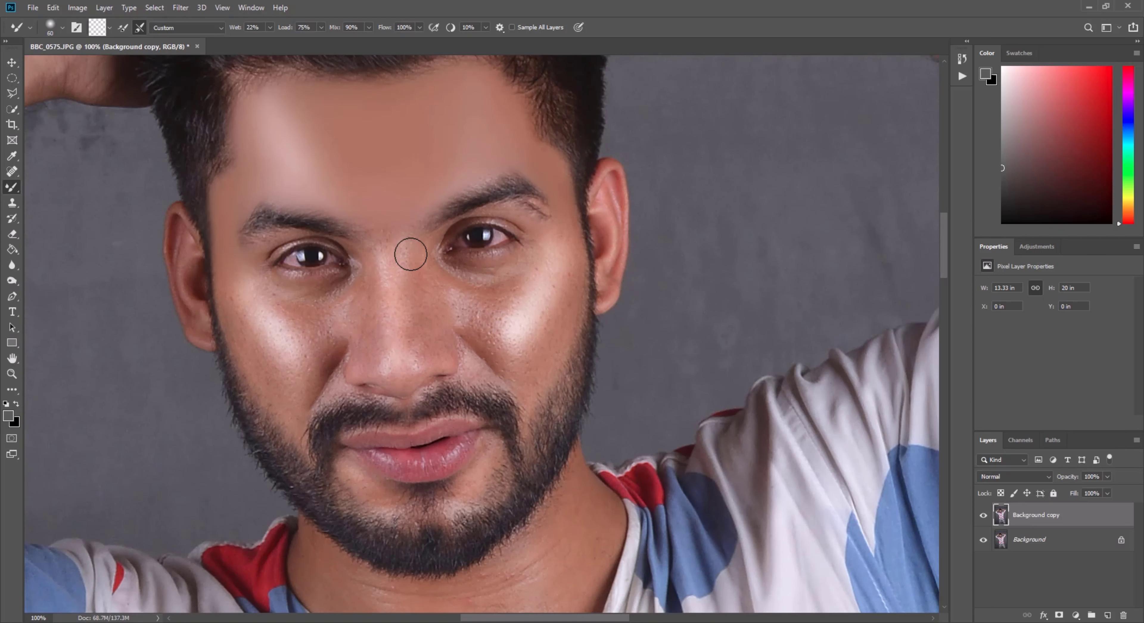
{"action": "key", "text": "bracketleft"}
- Blend the outer edge of the man's left cheek highlight with a Mixer Brush of about 80 px
{"action": "scroll", "coordinate": [444, 231], "scroll_direction": "down", "scroll_amount": 2}
{"action": "key", "text": "bracketright"}
{"action": "key", "text": "bracketright"}
{"action": "mouse_move", "coordinate": [561, 205]}
{"action": "left_mouse_down"}
{"action": "mouse_move", "coordinate": [566, 163]}
{"action": "mouse_move", "coordinate": [567, 210]}
{"action": "mouse_move", "coordinate": [531, 316]}
{"action": "left_mouse_up"}
{"action": "key", "text": "bracketright"}
{"action": "key", "text": "bracketleft"}
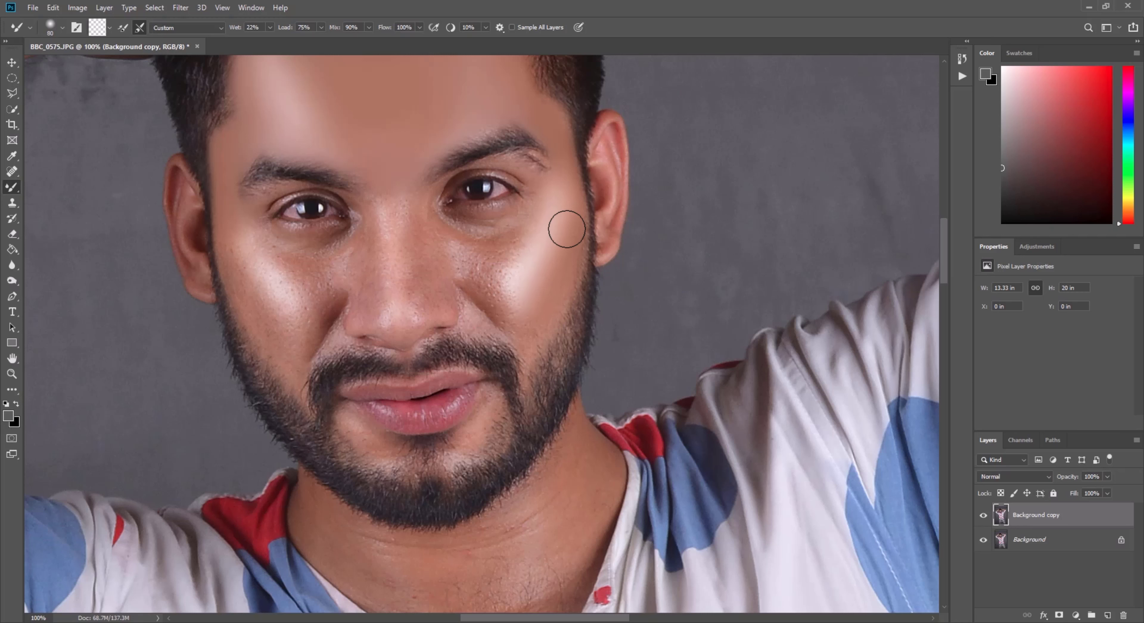
- Smooth the inner part of the man's left cheek towards the nose with a smaller Mixer Brush of about 60 px
{"action": "key", "text": "bracketleft"}
{"action": "key", "text": "bracketleft"}
{"action": "key", "text": "bracketleft"}
{"action": "mouse_move", "coordinate": [499, 305]}
{"action": "left_mouse_down"}
{"action": "mouse_move", "coordinate": [513, 325]}
{"action": "mouse_move", "coordinate": [477, 277]}
{"action": "mouse_move", "coordinate": [497, 297]}
{"action": "mouse_move", "coordinate": [482, 274]}
{"action": "mouse_move", "coordinate": [487, 283]}
{"action": "mouse_move", "coordinate": [516, 247]}
{"action": "mouse_move", "coordinate": [471, 262]}
{"action": "mouse_move", "coordinate": [540, 234]}
{"action": "mouse_move", "coordinate": [540, 220]}
{"action": "mouse_move", "coordinate": [507, 273]}
{"action": "mouse_move", "coordinate": [486, 270]}
{"action": "mouse_move", "coordinate": [514, 272]}
{"action": "mouse_move", "coordinate": [473, 266]}
{"action": "mouse_move", "coordinate": [519, 233]}
{"action": "mouse_move", "coordinate": [467, 249]}
{"action": "mouse_move", "coordinate": [487, 267]}
{"action": "left_mouse_up"}
{"action": "key", "text": "bracketright"}
{"action": "key", "text": "bracketright"}
{"action": "key", "text": "bracketleft"}
{"action": "key", "text": "bracketleft"}
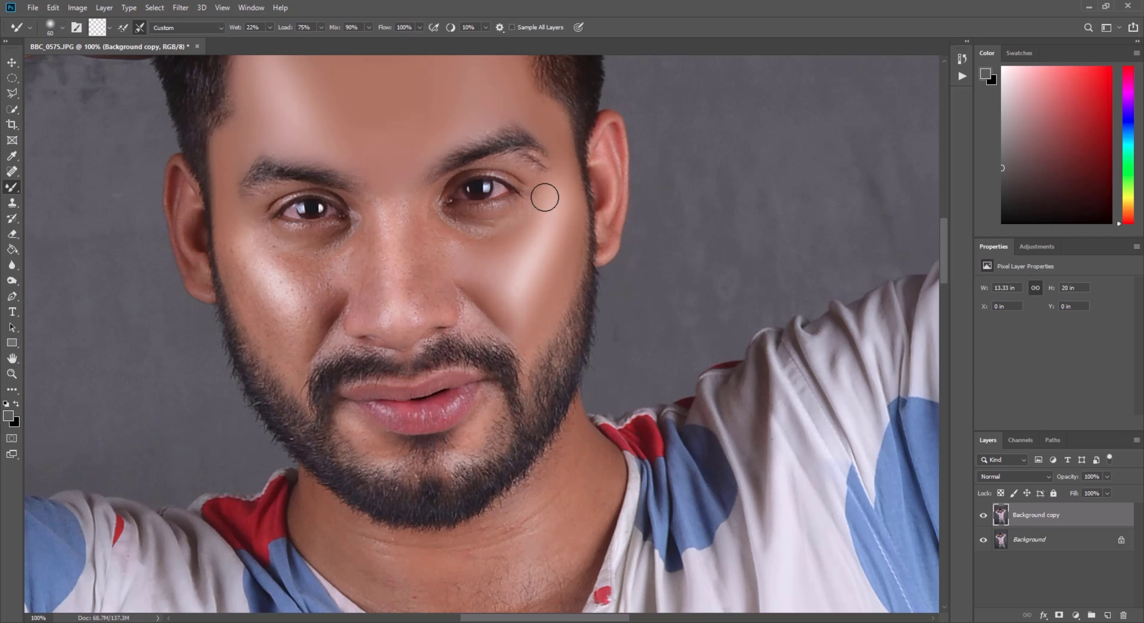
- Smooth the skin under the man's left eye and down the nose bridge with a Mixer Brush of about 60 px
{"action": "mouse_move", "coordinate": [480, 244]}
{"action": "left_mouse_down"}
{"action": "mouse_move", "coordinate": [442, 226]}
{"action": "mouse_move", "coordinate": [474, 233]}
{"action": "mouse_move", "coordinate": [526, 196]}
{"action": "left_mouse_up"}
{"action": "key", "text": "bracketright"}
{"action": "scroll", "coordinate": [456, 210], "scroll_direction": "down", "scroll_amount": 2}
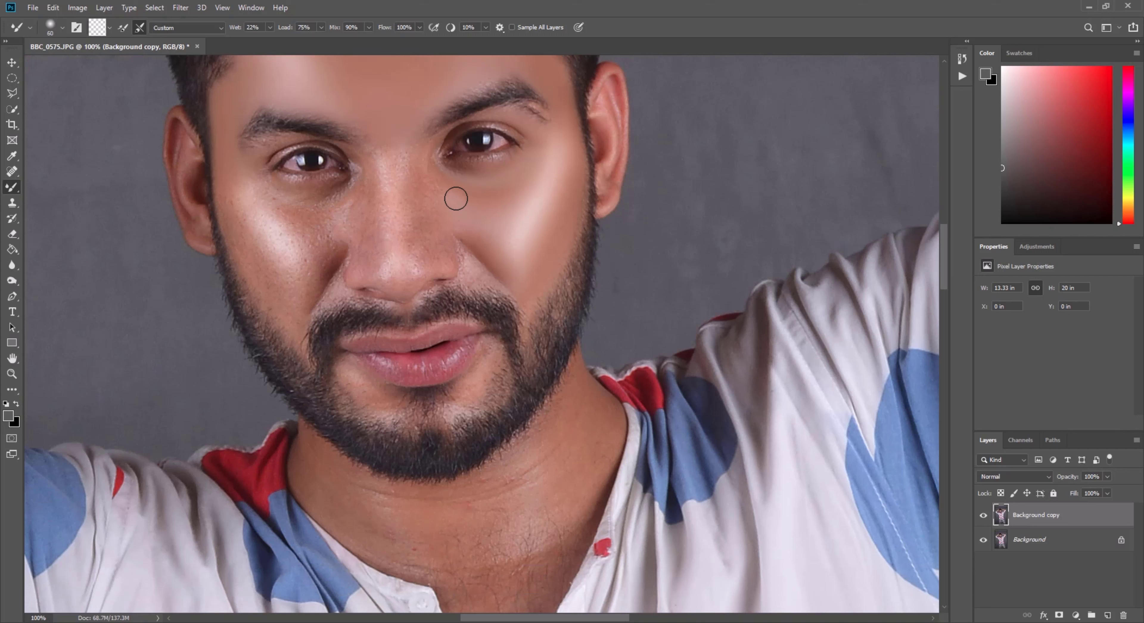
{"action": "key", "text": "bracketright"}
{"action": "key", "text": "bracketleft"}
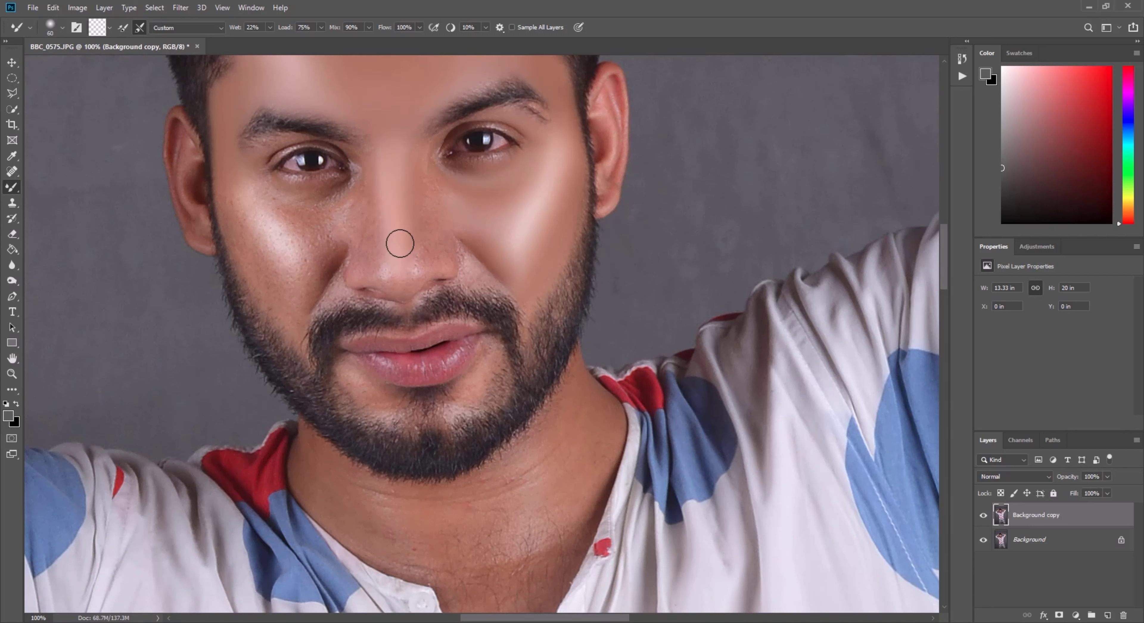
- Blend the tip and sides of the nose with a Mixer Brush of about 50 px
{"action": "mouse_move", "coordinate": [403, 286]}
{"action": "left_mouse_down"}
{"action": "mouse_move", "coordinate": [413, 263]}
{"action": "mouse_move", "coordinate": [404, 277]}
{"action": "left_mouse_up"}
{"action": "key", "text": "bracketleft"}
{"action": "key", "text": "bracketright"}
{"action": "key", "text": "bracketleft"}
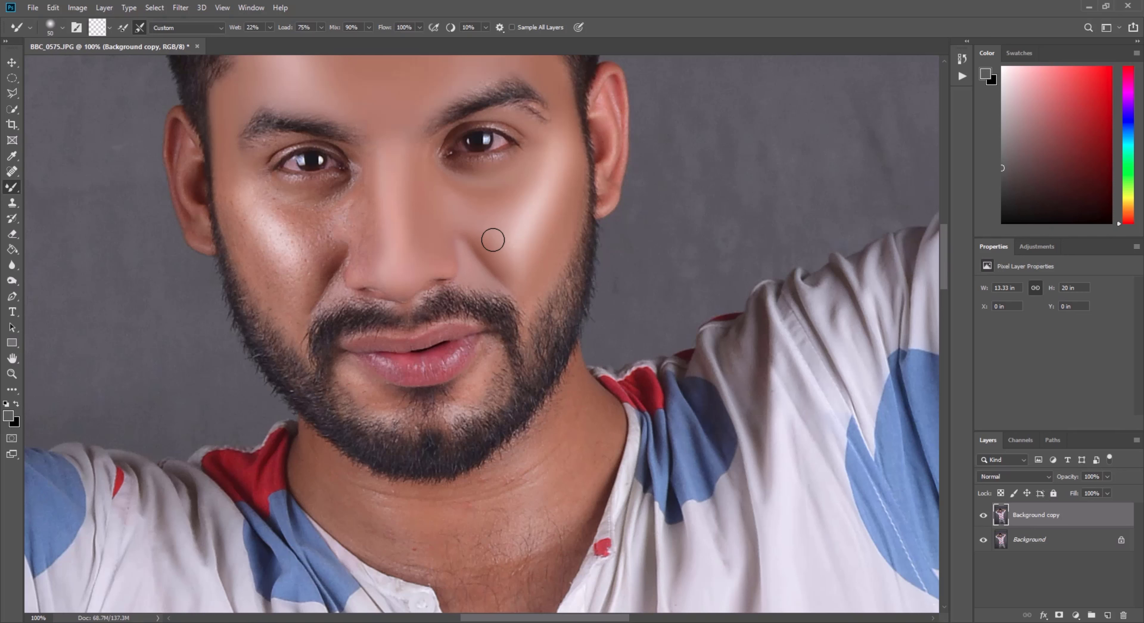
{"action": "key", "text": "bracketright"}
{"action": "key", "text": "bracketleft"}
{"action": "key", "text": "bracketleft"}
- Soften the man's left cheek highlight again with the Mixer Brush enlarged to 90 px
{"action": "scroll", "coordinate": [519, 239], "scroll_direction": "up", "scroll_amount": 2}
{"action": "key", "text": "bracketright"}
{"action": "key", "text": "bracketright"}
{"action": "key", "text": "bracketright"}
{"action": "mouse_move", "coordinate": [544, 205]}
{"action": "left_mouse_down"}
{"action": "mouse_move", "coordinate": [523, 229]}
{"action": "mouse_move", "coordinate": [555, 211]}
{"action": "mouse_move", "coordinate": [539, 236]}
{"action": "mouse_move", "coordinate": [510, 249]}
{"action": "left_mouse_up"}
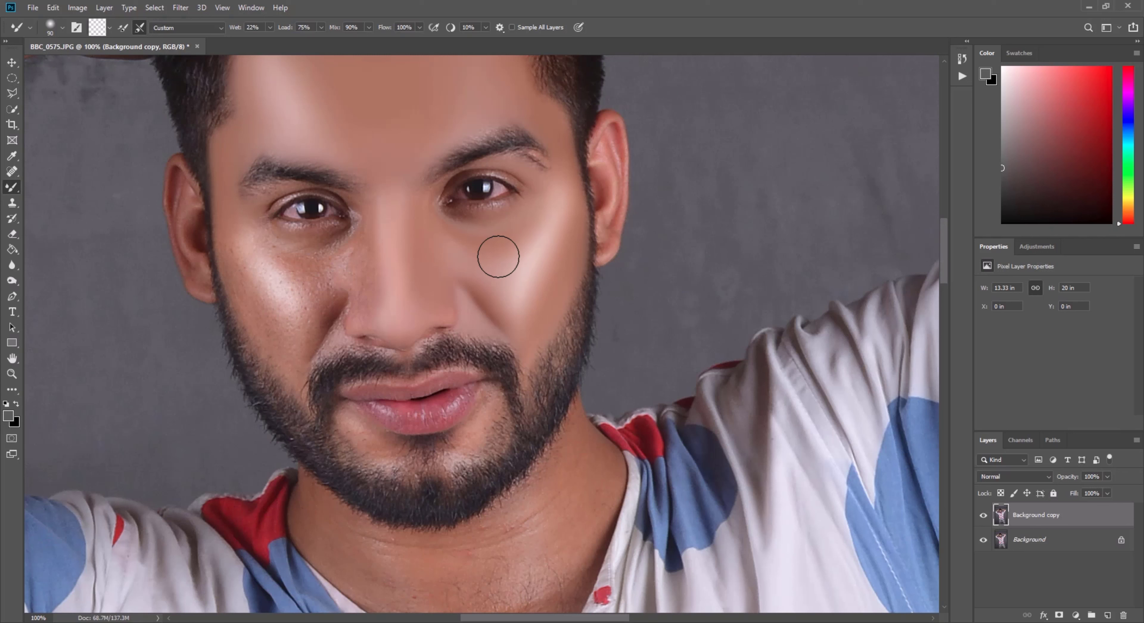
- Blend the skin around the nose bridge and inner eye corners with the Mixer Brush reduced to about 45 px
{"action": "key", "text": "bracketleft"}
{"action": "key", "text": "bracketleft"}
{"action": "key", "text": "bracketleft"}
{"action": "key", "text": "bracketleft"}
{"action": "key", "text": "bracketright"}
{"action": "scroll", "coordinate": [471, 287], "scroll_direction": "up", "scroll_amount": 1}
{"action": "key", "text": "bracketleft"}
{"action": "key", "text": "bracketleft"}
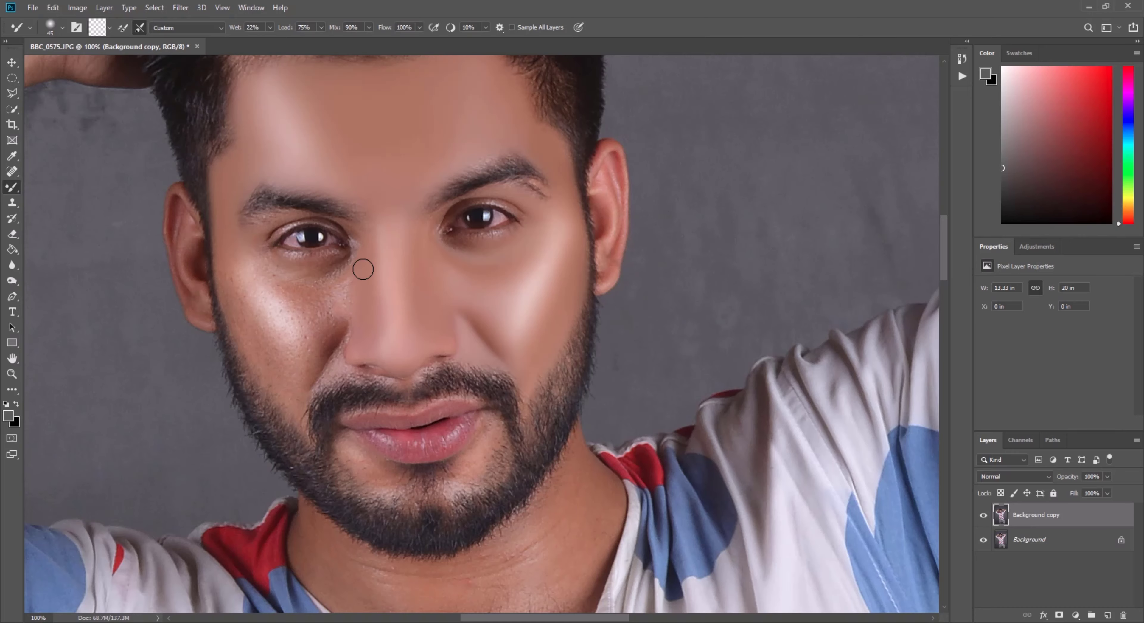
- Smooth the outer part and highlight of the man's right cheek with a Mixer Brush of about 70 to 80 px
{"action": "scroll", "coordinate": [363, 269], "scroll_direction": "up", "scroll_amount": 1}
{"action": "key", "text": "bracketright"}
{"action": "key", "text": "bracketright"}
{"action": "key", "text": "bracketright"}
{"action": "key", "text": "bracketright"}
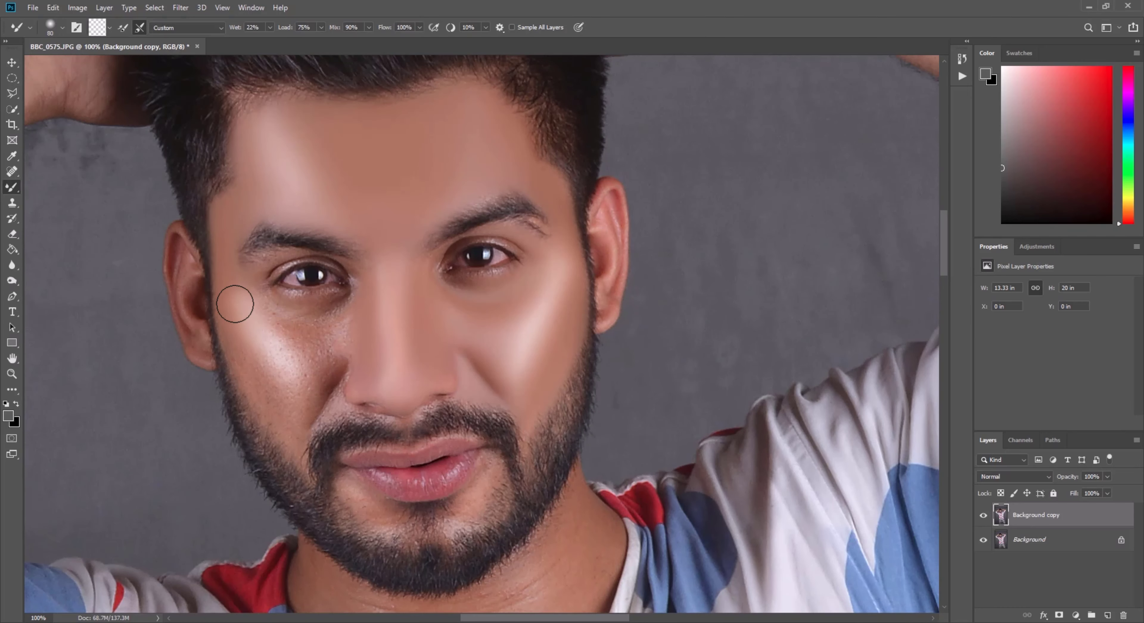
{"action": "key", "text": "bracketleft"}
{"action": "key", "text": "bracketleft"}
{"action": "key", "text": "bracketright"}
{"action": "key", "text": "bracketright"}
{"action": "left_click_drag", "start_coordinate": [286, 368], "coordinate": [236, 279]}
{"action": "key", "text": "bracketright"}
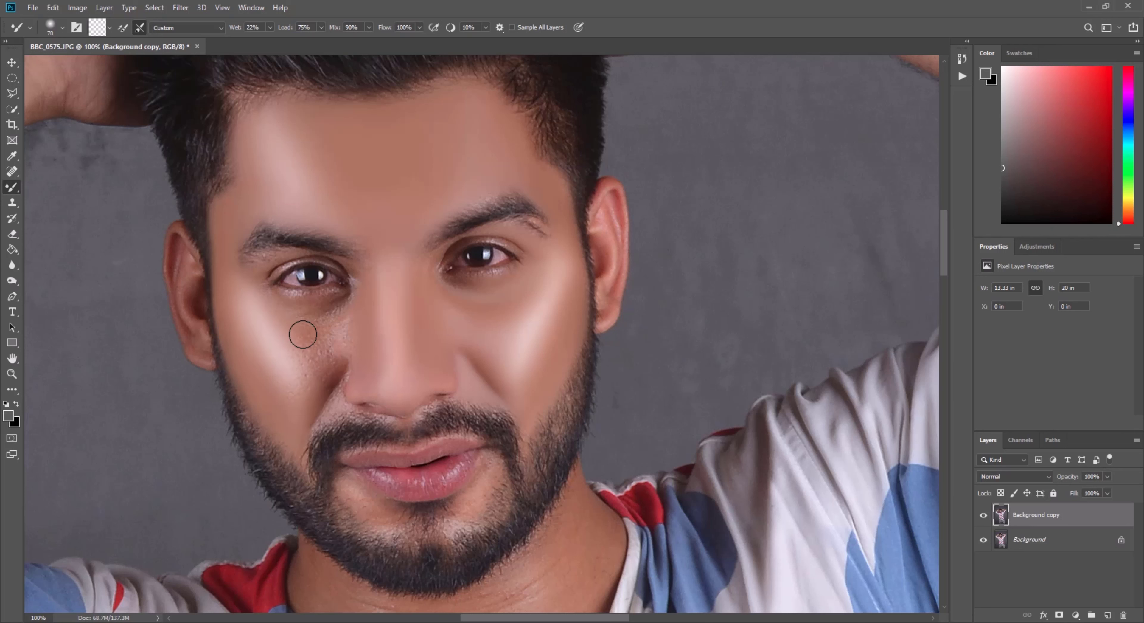
- Smooth the inner part of the man's right cheek towards the nose with a Mixer Brush of about 70 px
{"action": "left_click", "coordinate": [310, 333]}
{"action": "mouse_move", "coordinate": [314, 325]}
{"action": "left_mouse_down"}
{"action": "mouse_move", "coordinate": [322, 319]}
{"action": "mouse_move", "coordinate": [332, 359]}
{"action": "mouse_move", "coordinate": [320, 389]}
{"action": "mouse_move", "coordinate": [308, 360]}
{"action": "mouse_move", "coordinate": [296, 388]}
{"action": "mouse_move", "coordinate": [296, 372]}
{"action": "left_mouse_up"}
{"action": "key", "text": "bracketright"}
{"action": "key", "text": "bracketright"}
{"action": "key", "text": "bracketleft"}
{"action": "key", "text": "bracketleft"}
{"action": "key", "text": "bracketleft"}
{"action": "key", "text": "bracketleft"}
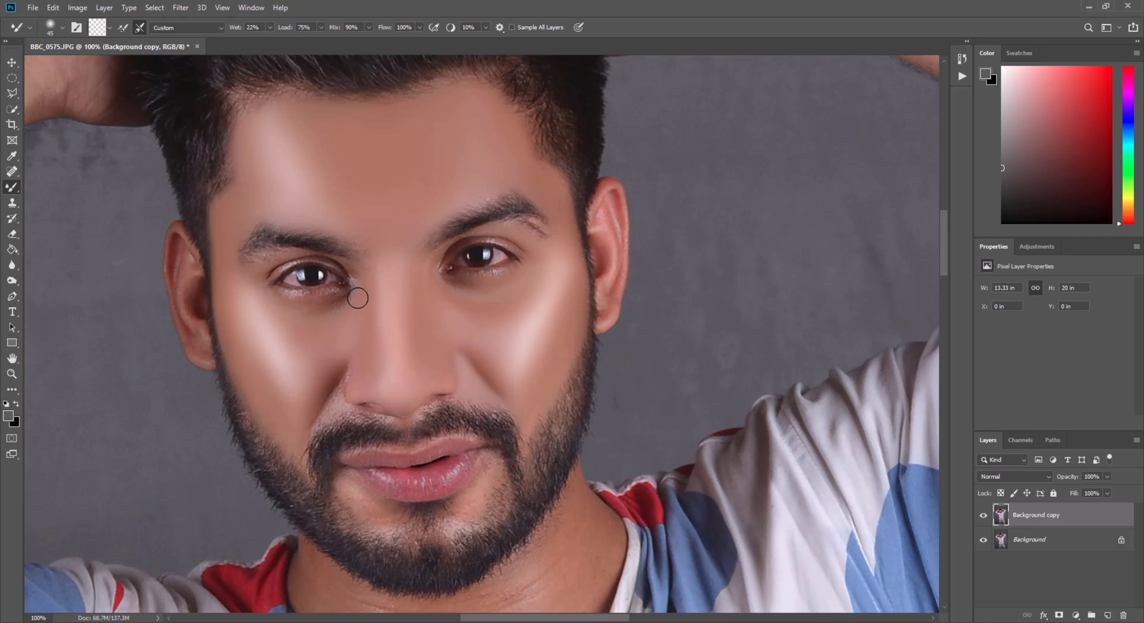
- Blend the skin under the man's right eye and beside its outer corner with a Mixer Brush of about 50 px
{"action": "key", "text": "bracketleft"}
{"action": "key", "text": "bracketleft"}
{"action": "key", "text": "bracketright"}
{"action": "left_click_drag", "start_coordinate": [239, 279], "coordinate": [238, 307]}
{"action": "scroll", "coordinate": [336, 251], "scroll_direction": "down", "scroll_amount": 1}
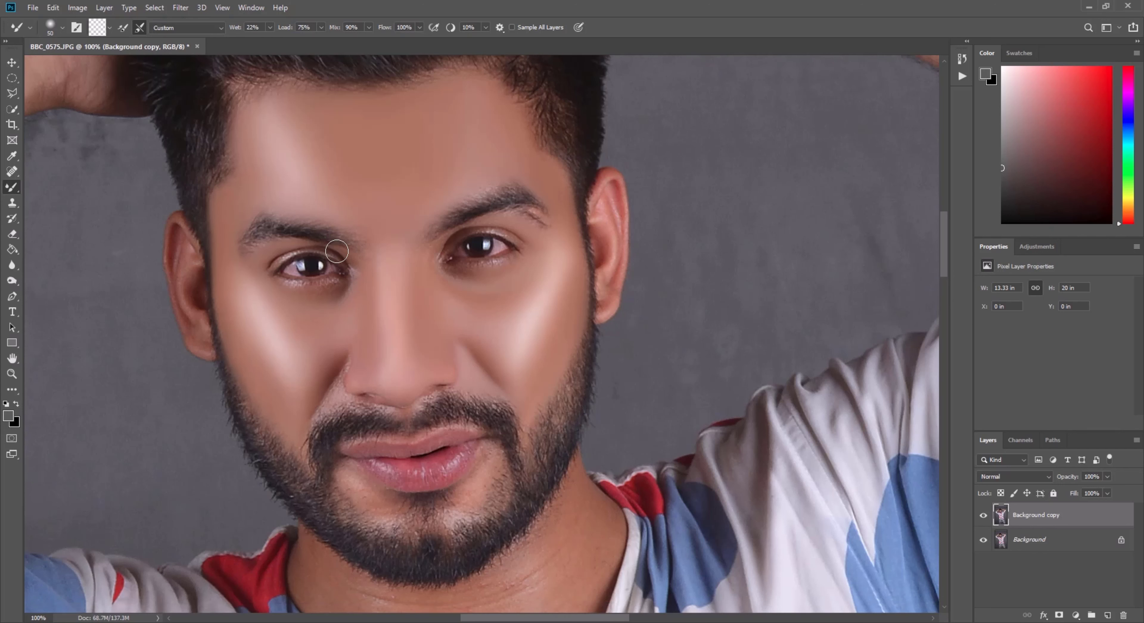
- Soften the man's right upper eyelid, nostril side and lower cheek beside the moustache with a Mixer Brush of 40 to 60 px
{"action": "key", "text": "bracketright"}
{"action": "key", "text": "bracketright"}
{"action": "scroll", "coordinate": [331, 298], "scroll_direction": "down", "scroll_amount": 4}
{"action": "key", "text": "bracketright"}
{"action": "key", "text": "bracketright"}
{"action": "key", "text": "bracketleft"}
{"action": "key", "text": "bracketleft"}
{"action": "key", "text": "bracketleft"}
{"action": "key", "text": "bracketleft"}
{"action": "scroll", "coordinate": [331, 297], "scroll_direction": "down", "scroll_amount": 4}
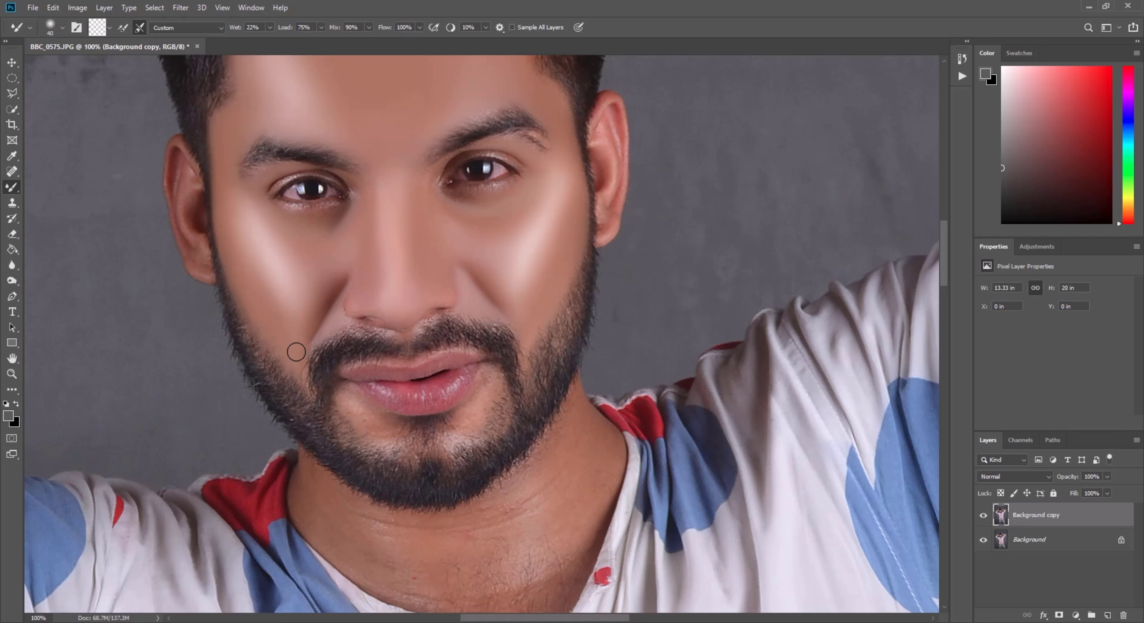
{"action": "key", "text": "bracketright"}
{"action": "key", "text": "bracketright"}
{"action": "scroll", "coordinate": [291, 249], "scroll_direction": "down", "scroll_amount": 5}
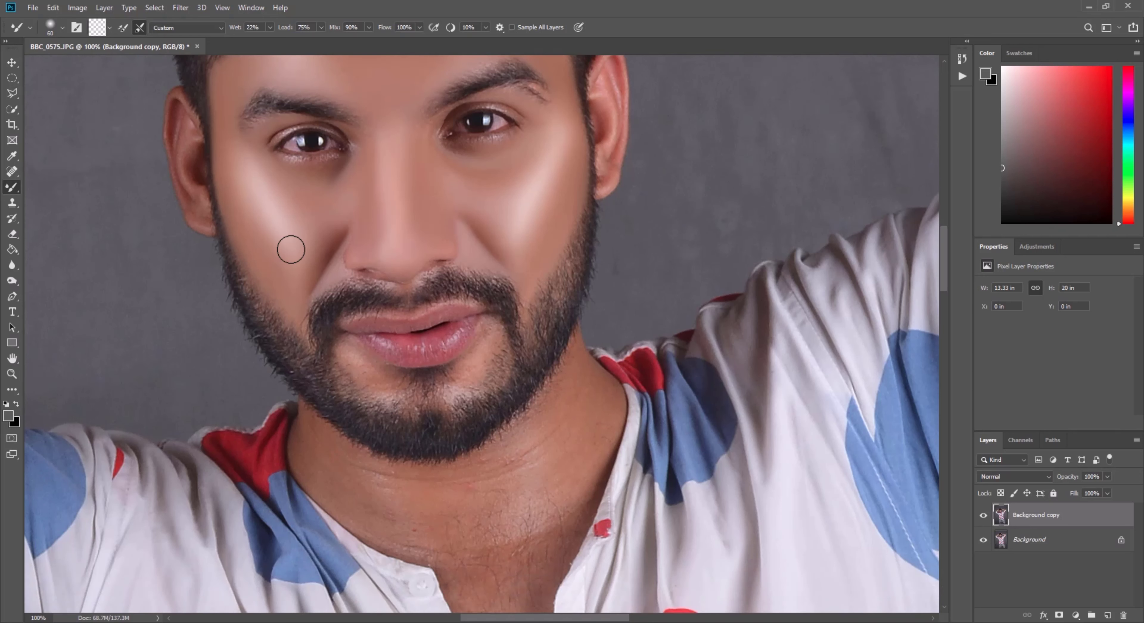
- Compare the smoothed face with the original by hiding and showing the Background copy layer
{"action": "scroll", "coordinate": [494, 265], "scroll_direction": "up", "scroll_amount": 6}
{"action": "key", "text": "bracketright"}
{"action": "left_click", "coordinate": [983, 515]}
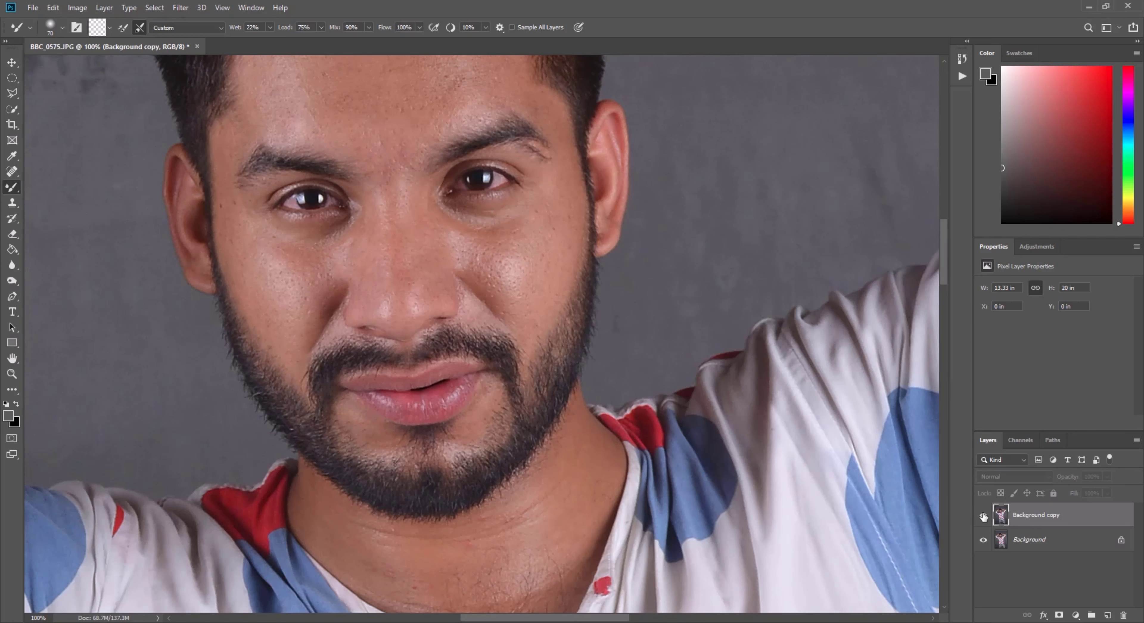
{"action": "left_click", "coordinate": [983, 516]}
{"action": "left_click", "coordinate": [983, 515]}
{"action": "left_click", "coordinate": [983, 515]}
- Smooth the bare chin skin on both sides below the lower lip with the Mixer Brush reduced to 40 px
{"action": "scroll", "coordinate": [475, 424], "scroll_direction": "down", "scroll_amount": 2}
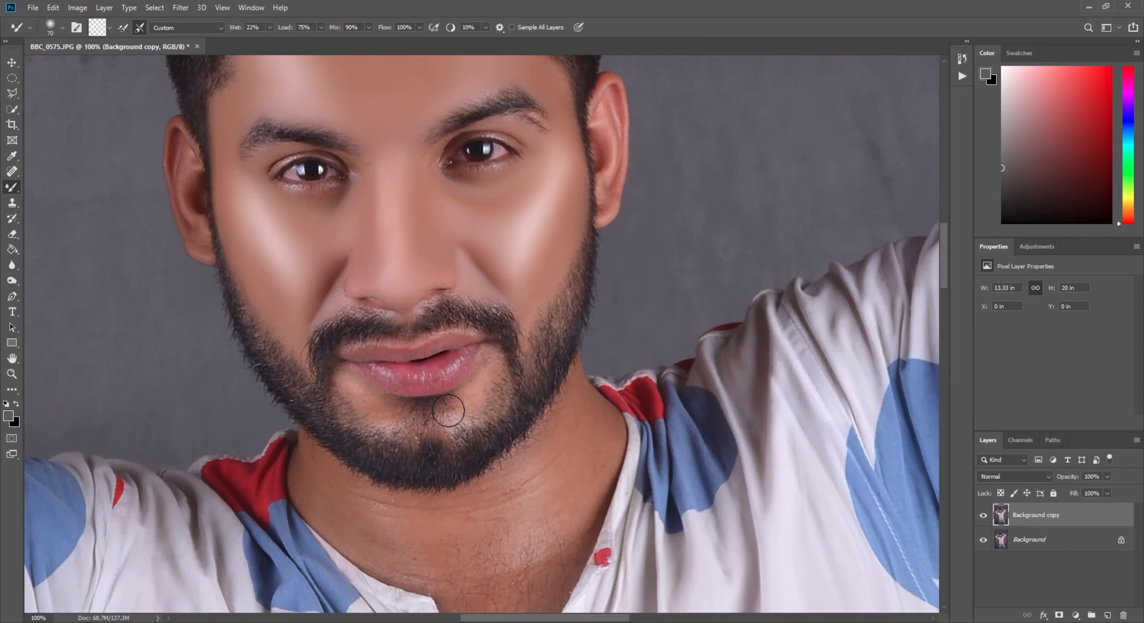
{"action": "key", "text": "bracketleft"}
{"action": "key", "text": "bracketleft"}
{"action": "key", "text": "bracketleft"}
{"action": "mouse_move", "coordinate": [462, 413]}
{"action": "left_mouse_down"}
{"action": "mouse_move", "coordinate": [494, 368]}
{"action": "mouse_move", "coordinate": [498, 392]}
{"action": "mouse_move", "coordinate": [494, 378]}
{"action": "mouse_move", "coordinate": [477, 391]}
{"action": "mouse_move", "coordinate": [494, 362]}
{"action": "mouse_move", "coordinate": [505, 404]}
{"action": "mouse_move", "coordinate": [490, 387]}
{"action": "mouse_move", "coordinate": [501, 405]}
{"action": "mouse_move", "coordinate": [456, 419]}
{"action": "left_mouse_up"}
{"action": "key", "text": "bracketleft"}
{"action": "key", "text": "bracketleft"}
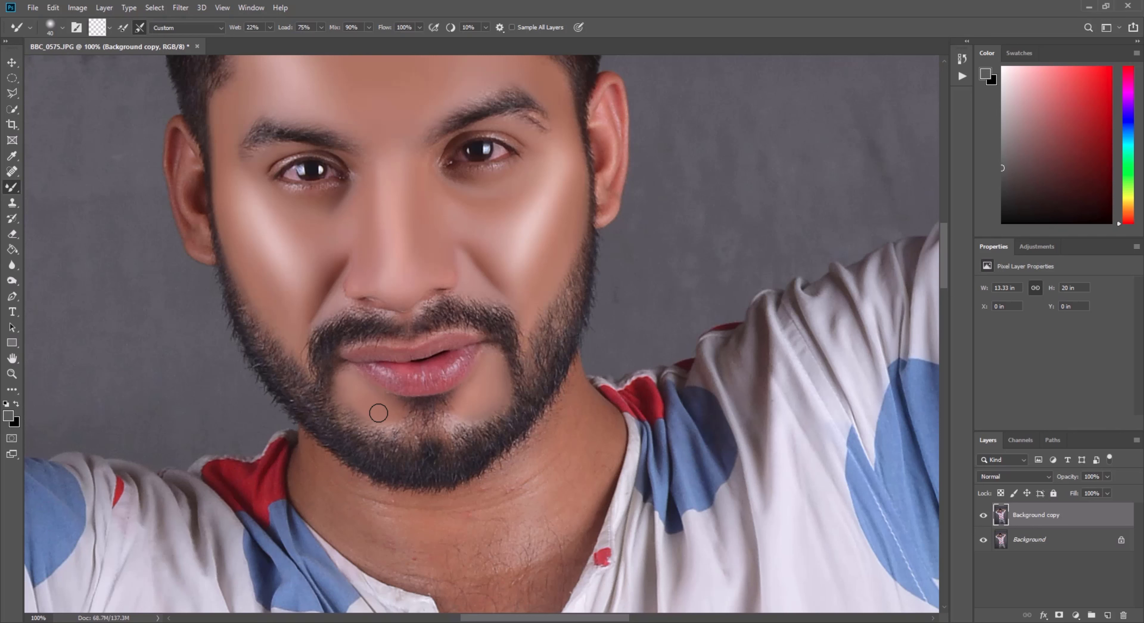
- Smooth the skin of both ears with a small Mixer Brush of 20 to 30 px
{"action": "scroll", "coordinate": [372, 416], "scroll_direction": "up", "scroll_amount": 2}
{"action": "key", "text": "bracketleft"}
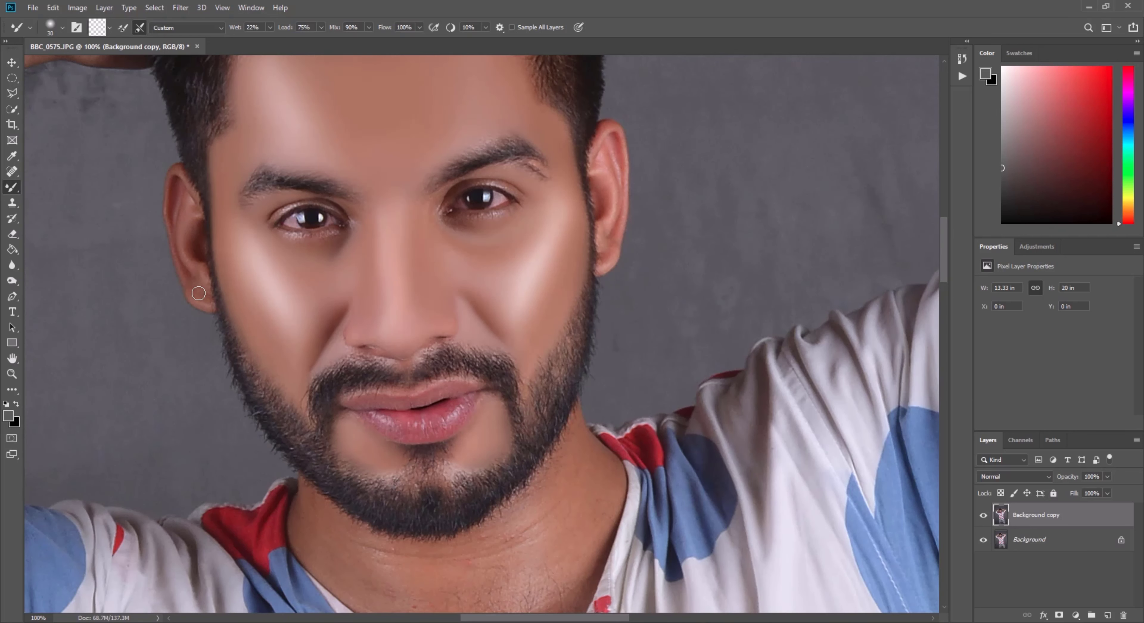
{"action": "scroll", "coordinate": [529, 240], "scroll_direction": "up", "scroll_amount": 3}
{"action": "key", "text": "bracketleft"}
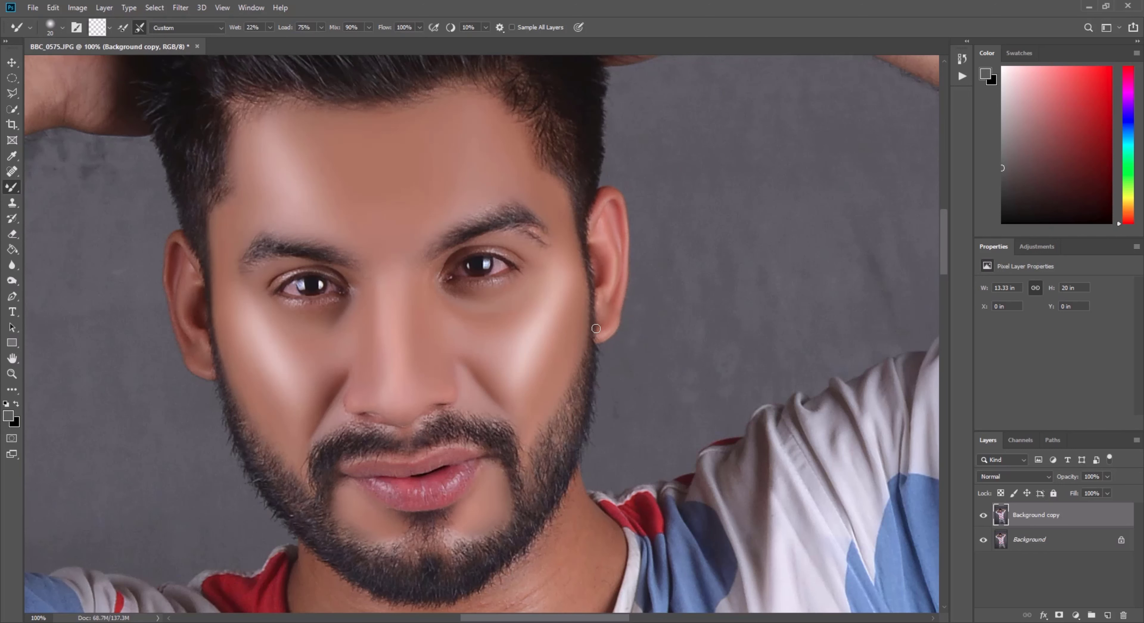
- Smooth the neck skin below the beard with the Mixer Brush enlarged to 70 px and beyond
{"action": "scroll", "coordinate": [598, 311], "scroll_direction": "down", "scroll_amount": 3}
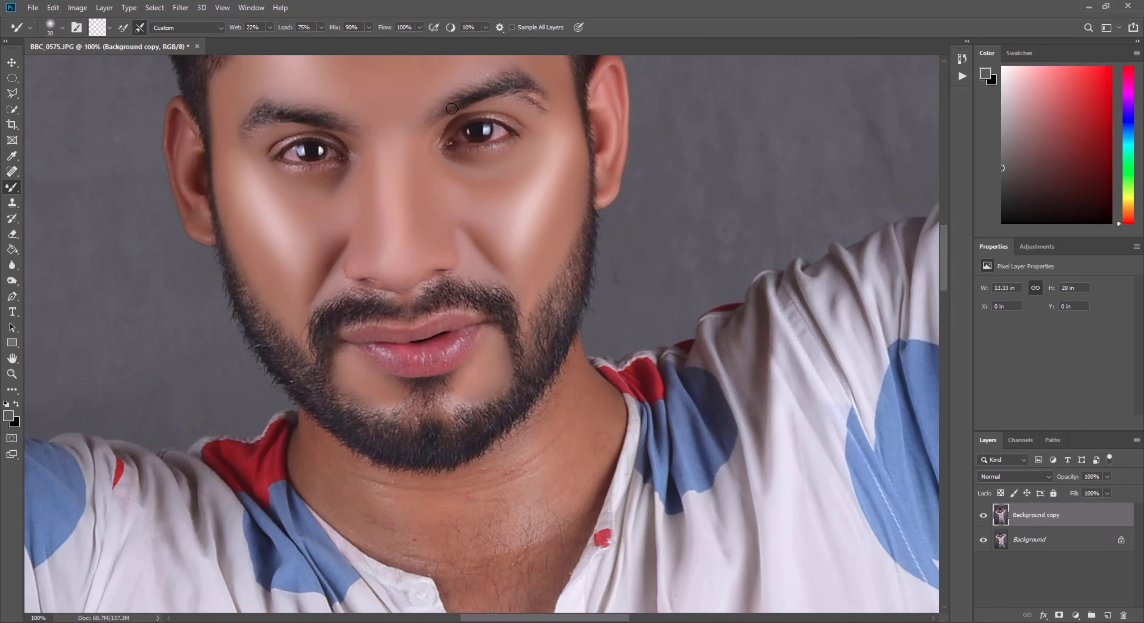
{"action": "key", "text": "bracketright"}
{"action": "key", "text": "bracketright"}
{"action": "scroll", "coordinate": [380, 153], "scroll_direction": "down", "scroll_amount": 4}
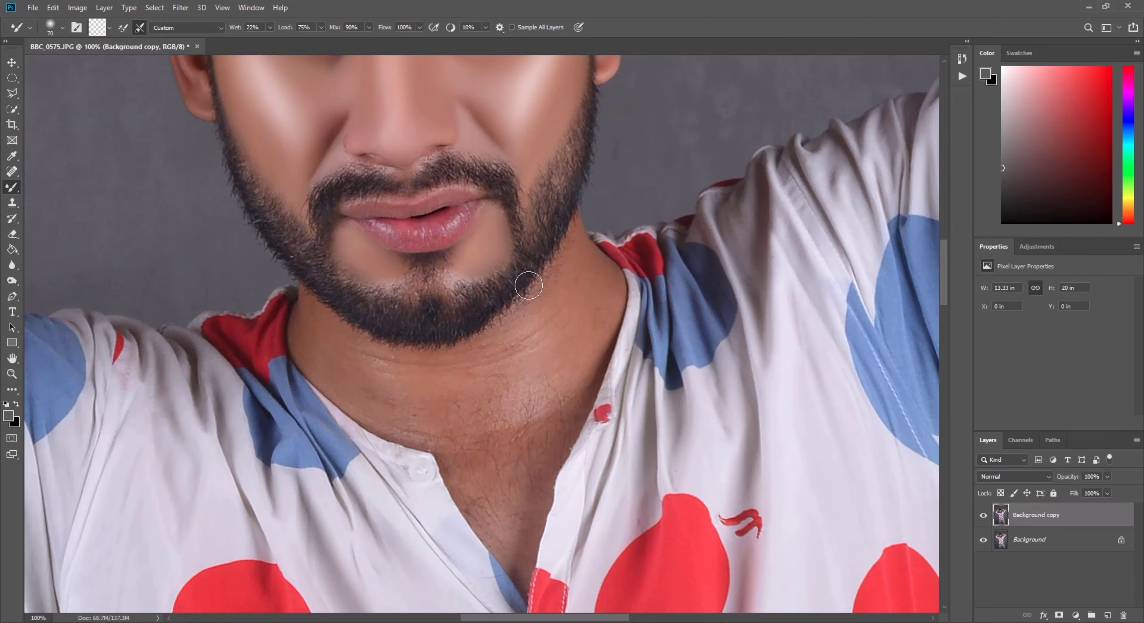
{"action": "key", "text": "bracketright"}
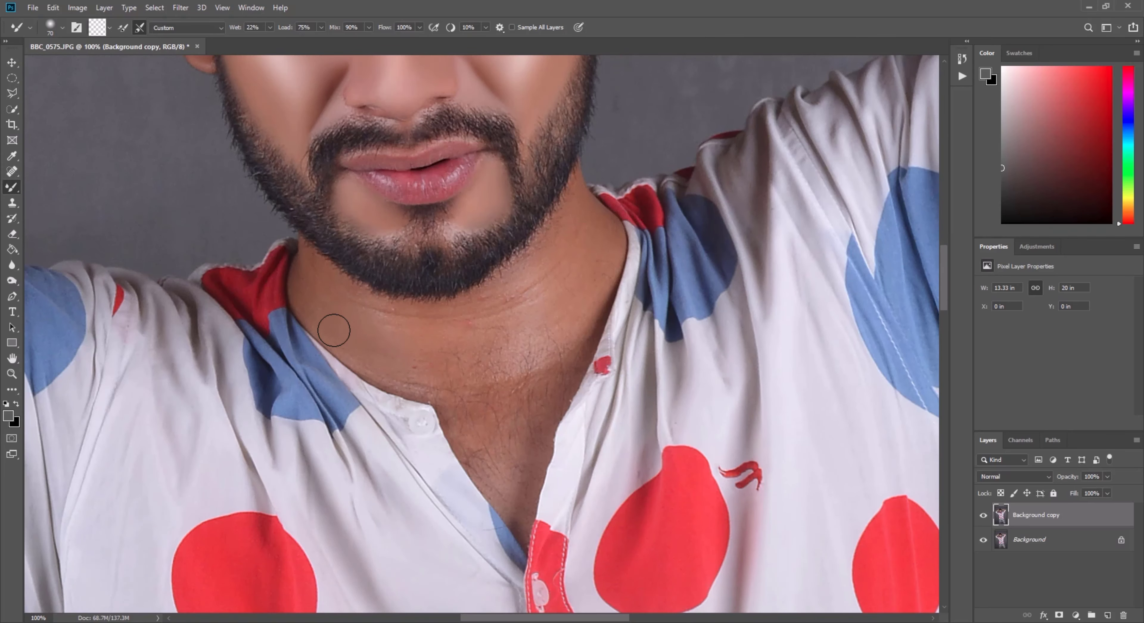
{"action": "key", "text": "bracketleft"}
{"action": "key", "text": "bracketright"}
{"action": "key", "text": "bracketright"}
{"action": "key", "text": "bracketright"}
{"action": "key", "text": "bracketright"}
{"action": "key", "text": "bracketright"}
{"action": "mouse_move", "coordinate": [421, 340]}
{"action": "left_mouse_down"}
{"action": "mouse_move", "coordinate": [489, 318]}
{"action": "mouse_move", "coordinate": [556, 259]}
{"action": "mouse_move", "coordinate": [517, 307]}
{"action": "mouse_move", "coordinate": [533, 271]}
{"action": "mouse_move", "coordinate": [521, 336]}
{"action": "mouse_move", "coordinate": [432, 349]}
{"action": "mouse_move", "coordinate": [539, 295]}
{"action": "mouse_move", "coordinate": [410, 352]}
{"action": "mouse_move", "coordinate": [589, 251]}
{"action": "mouse_move", "coordinate": [604, 283]}
{"action": "mouse_move", "coordinate": [604, 258]}
{"action": "mouse_move", "coordinate": [571, 229]}
{"action": "mouse_move", "coordinate": [571, 253]}
{"action": "mouse_move", "coordinate": [514, 322]}
{"action": "mouse_move", "coordinate": [561, 336]}
{"action": "mouse_move", "coordinate": [552, 297]}
{"action": "mouse_move", "coordinate": [518, 340]}
{"action": "left_mouse_up"}
- Blend the lower neck down to the chest hair and along the shirt collar with a Mixer Brush of about 90 px
{"action": "scroll", "coordinate": [575, 296], "scroll_direction": "up", "scroll_amount": 1}
{"action": "key", "text": "bracketleft"}
{"action": "key", "text": "bracketleft"}
{"action": "key", "text": "bracketleft"}
{"action": "key", "text": "bracketleft"}
{"action": "scroll", "coordinate": [565, 310], "scroll_direction": "down", "scroll_amount": 2}
{"action": "key", "text": "bracketright"}
{"action": "key", "text": "bracketright"}
{"action": "key", "text": "bracketright"}
{"action": "key", "text": "bracketleft"}
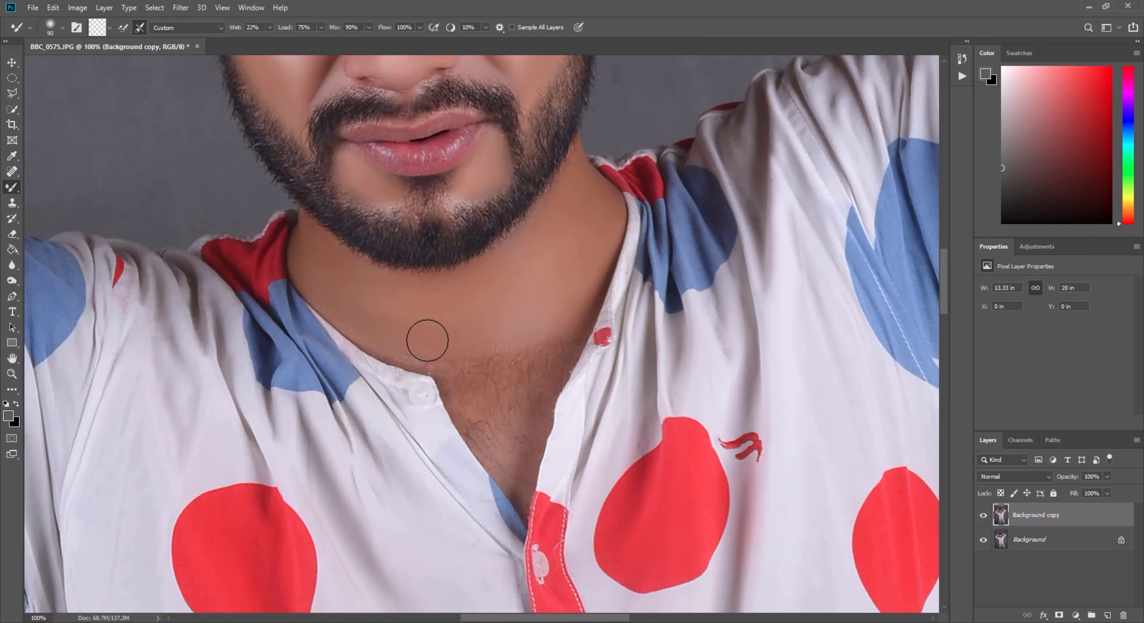
{"action": "mouse_move", "coordinate": [390, 330]}
{"action": "left_mouse_down"}
{"action": "mouse_move", "coordinate": [413, 351]}
{"action": "mouse_move", "coordinate": [354, 316]}
{"action": "left_mouse_up"}
{"action": "key", "text": "bracketleft"}
- Smooth the man's raised right forearm with a large Mixer Brush of up to 200 px
{"action": "left_click", "coordinate": [12, 374]}
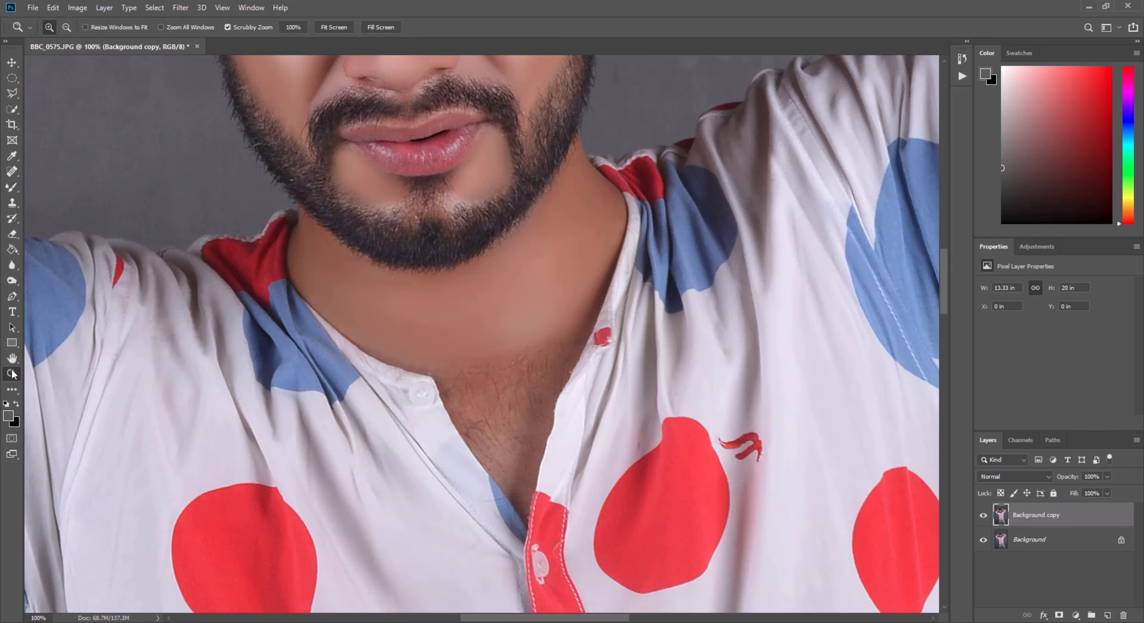
{"action": "key", "text": "ctrl+0"}
{"action": "left_click", "coordinate": [516, 129]}
{"action": "left_click", "coordinate": [515, 130]}
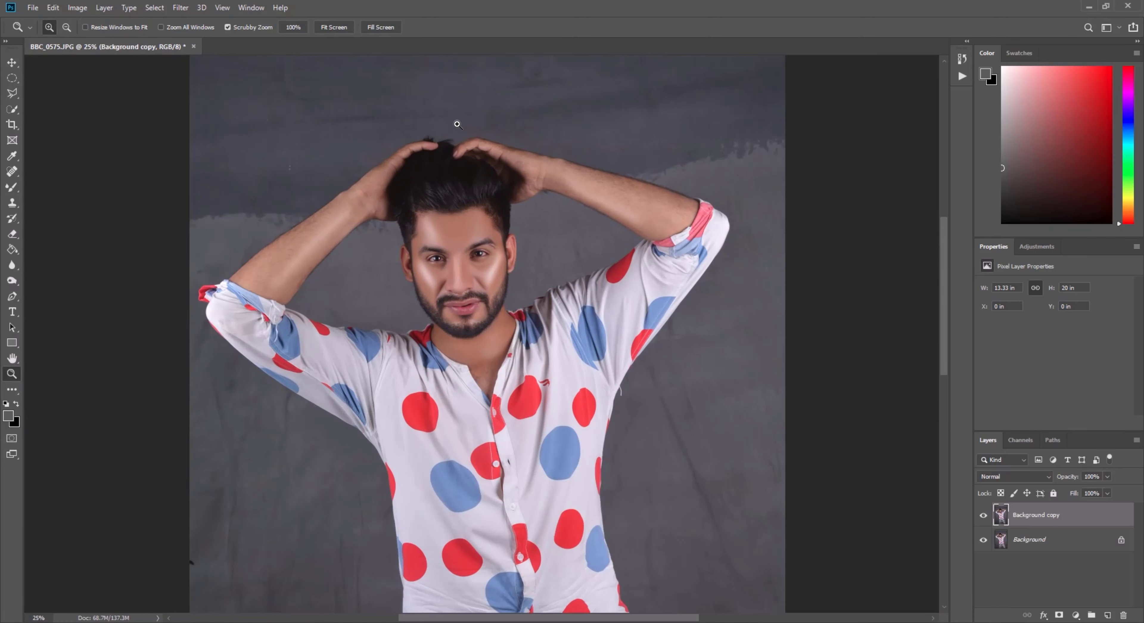
{"action": "left_click", "coordinate": [326, 189]}
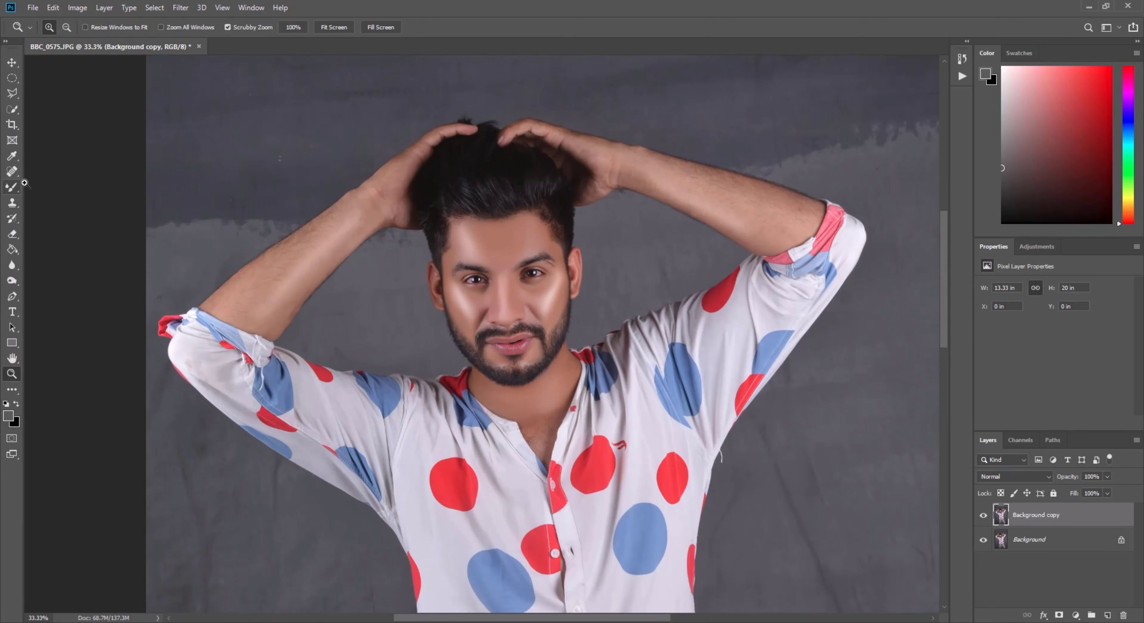
{"action": "left_click", "coordinate": [12, 187]}
{"action": "key", "text": "bracketright"}
{"action": "key", "text": "bracketright"}
{"action": "key", "text": "bracketright"}
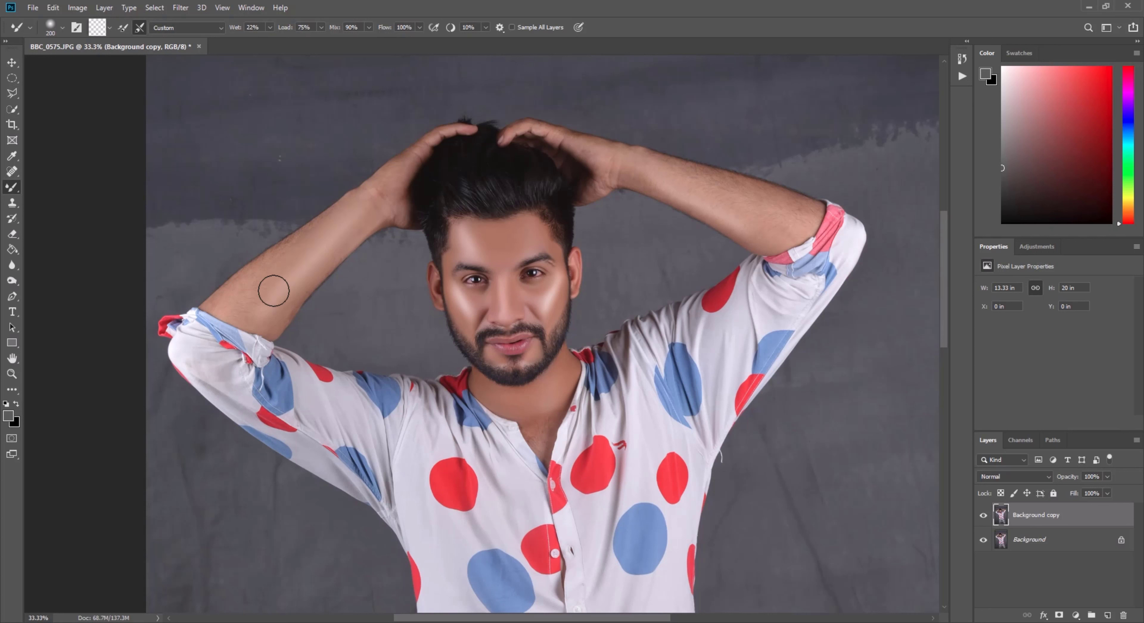
{"action": "key", "text": "bracketleft"}
{"action": "key", "text": "bracketleft"}
{"action": "mouse_move", "coordinate": [304, 293]}
{"action": "left_mouse_down"}
{"action": "mouse_move", "coordinate": [272, 324]}
{"action": "mouse_move", "coordinate": [349, 234]}
{"action": "mouse_move", "coordinate": [279, 264]}
{"action": "mouse_move", "coordinate": [336, 221]}
{"action": "mouse_move", "coordinate": [222, 302]}
{"action": "mouse_move", "coordinate": [273, 288]}
{"action": "mouse_move", "coordinate": [238, 302]}
{"action": "left_mouse_up"}
{"action": "key", "text": "bracketright"}
{"action": "key", "text": "bracketleft"}
{"action": "key", "text": "bracketleft"}
- Smooth the man's raised left forearm from elbow to wrist with a Mixer Brush of about 175 px
{"action": "scroll", "coordinate": [622, 169], "scroll_direction": "up", "scroll_amount": 1}
{"action": "key", "text": "bracketright"}
{"action": "key", "text": "bracketright"}
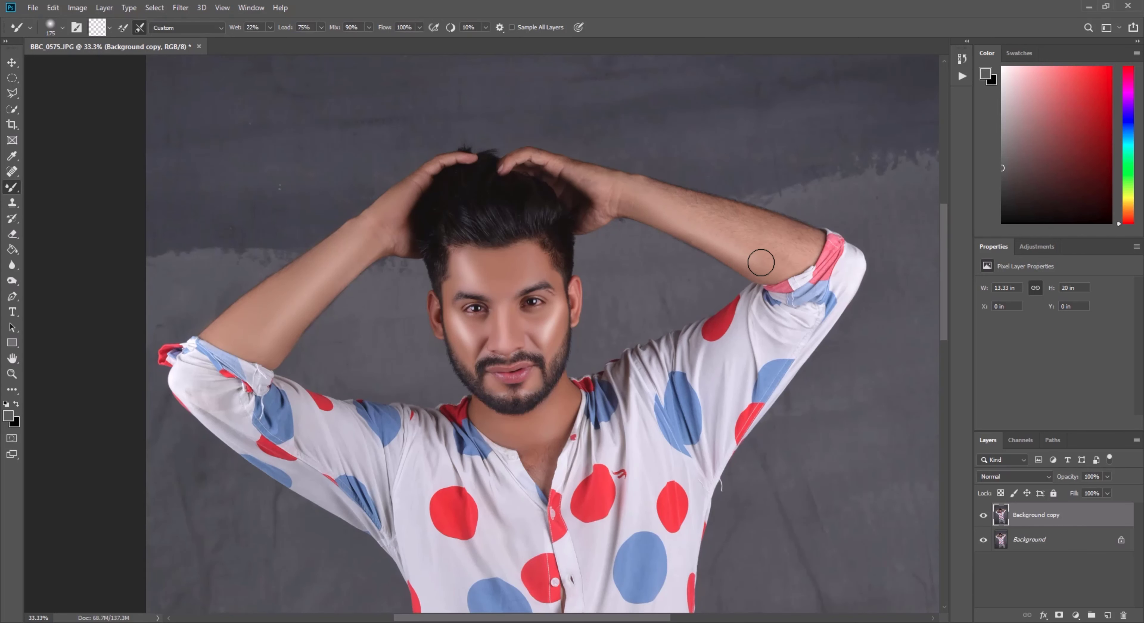
{"action": "key", "text": "bracketright"}
{"action": "key", "text": "bracketright"}
{"action": "key", "text": "bracketleft"}
{"action": "key", "text": "bracketleft"}
{"action": "key", "text": "bracketleft"}
{"action": "key", "text": "bracketleft"}
{"action": "key", "text": "bracketright"}
{"action": "key", "text": "bracketright"}
- Examine the retouched face, neck and arms up close and in the full picture
{"action": "scroll", "coordinate": [344, 337], "scroll_direction": "down", "scroll_amount": 1}
{"action": "scroll", "coordinate": [343, 337], "scroll_direction": "down", "scroll_amount": 3}
{"action": "key", "text": "bracketleft"}
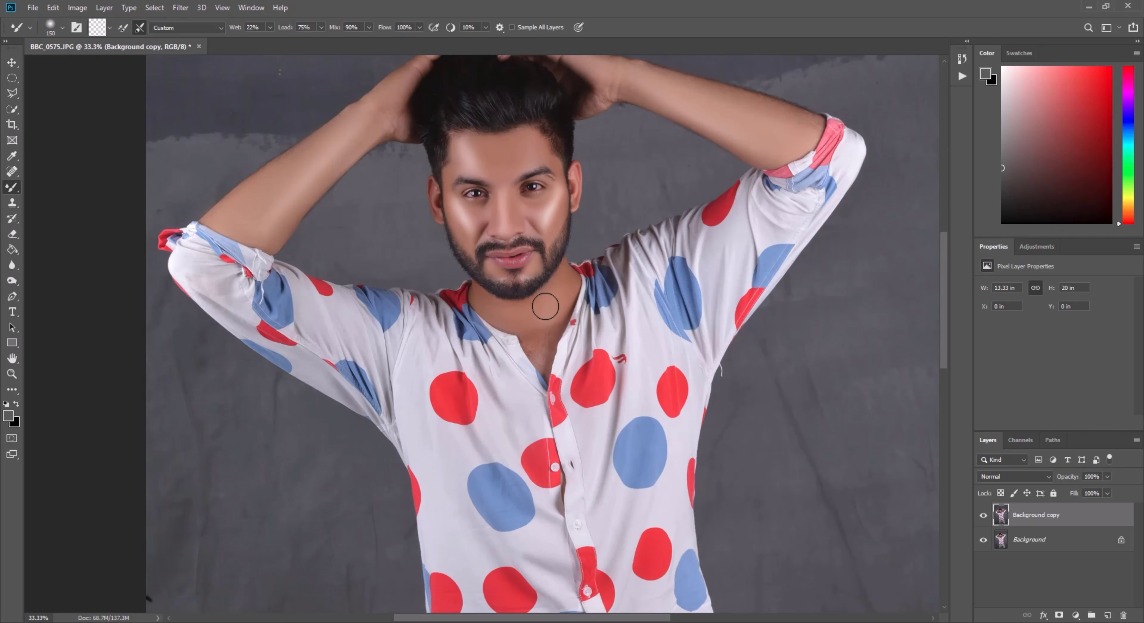
{"action": "left_click", "coordinate": [12, 374]}
{"action": "right_click", "coordinate": [481, 226]}
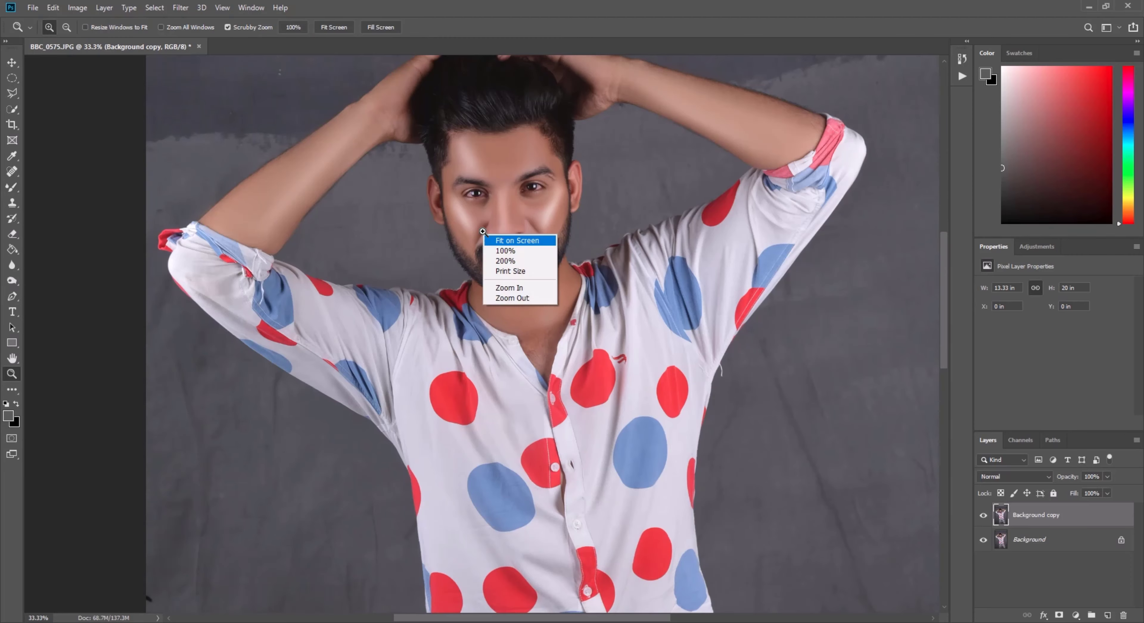
{"action": "left_click", "coordinate": [496, 231]}
{"action": "left_click", "coordinate": [456, 149]}
{"action": "left_click", "coordinate": [456, 149]}
{"action": "left_click", "coordinate": [456, 149]}
{"action": "left_click", "coordinate": [456, 148]}
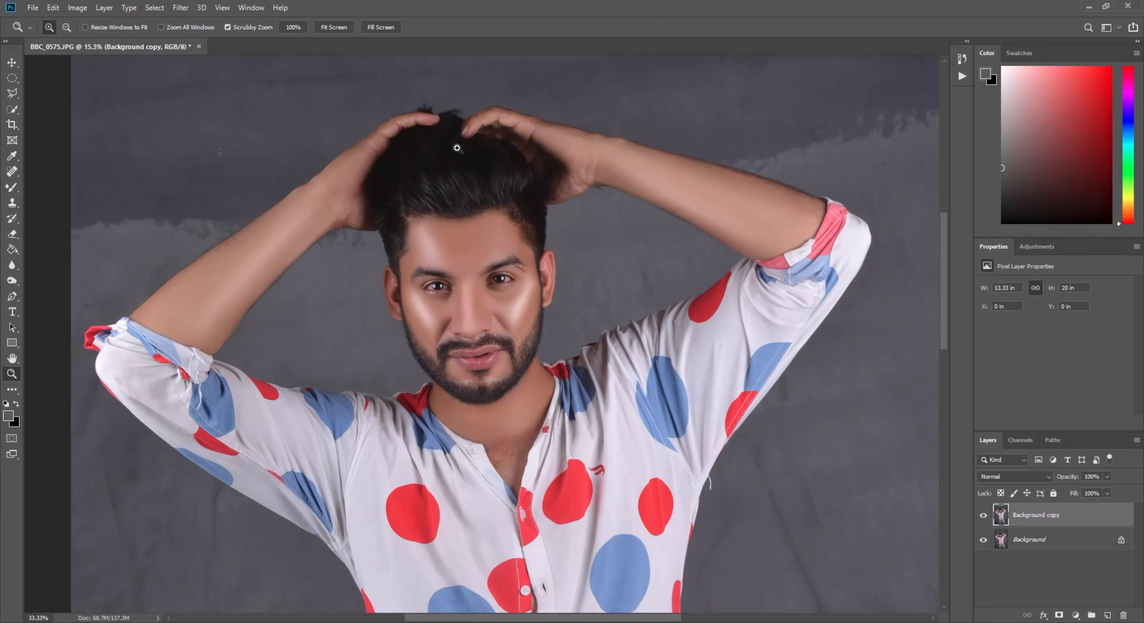
{"action": "scroll", "coordinate": [452, 320], "scroll_direction": "down", "scroll_amount": 2}
{"action": "left_click", "coordinate": [480, 251]}
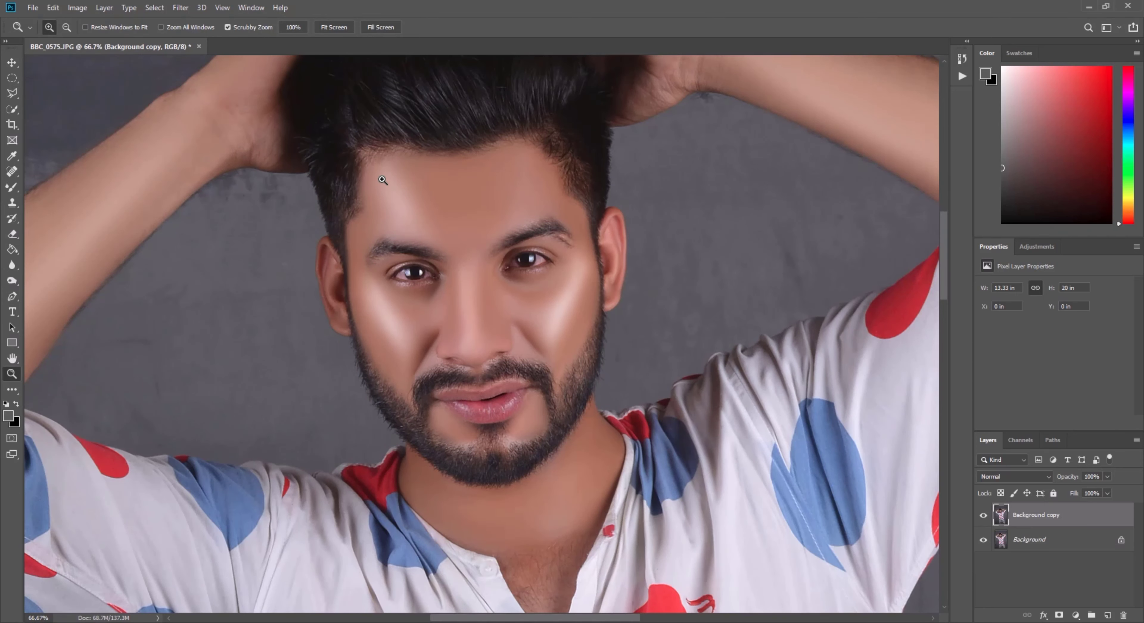
{"action": "right_click", "coordinate": [405, 201]}
{"action": "left_click", "coordinate": [423, 208]}
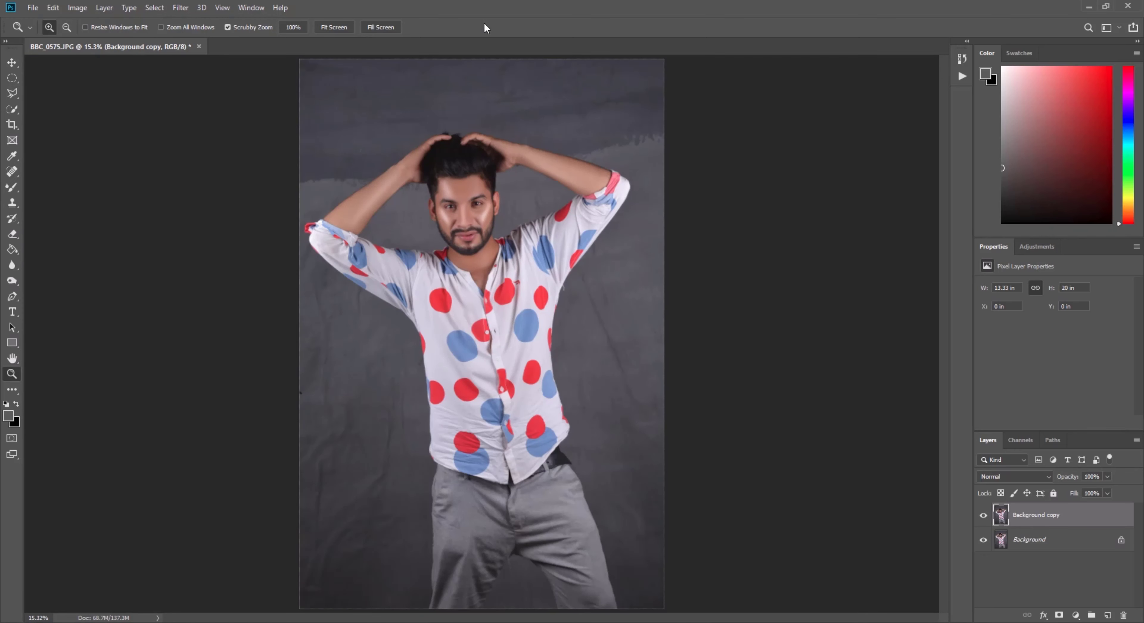
{"action": "left_click", "coordinate": [433, 144]}
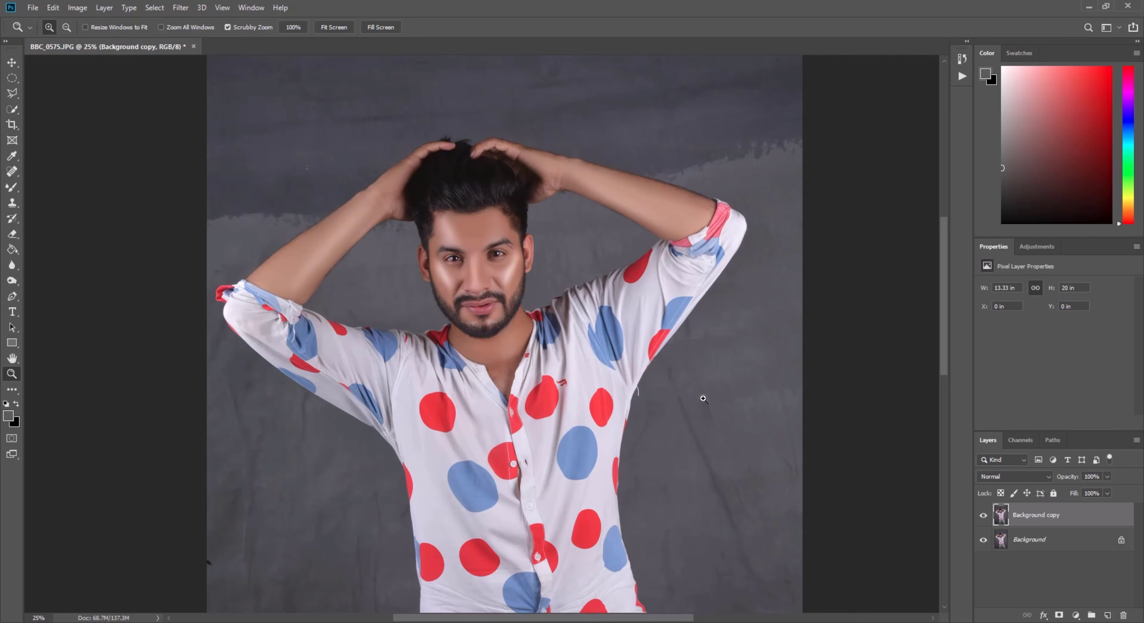
- Compare the retouch with the original through layer visibility and leave the Background layer hidden
{"action": "left_click", "coordinate": [983, 516]}
{"action": "left_click", "coordinate": [983, 515]}
{"action": "left_click", "coordinate": [983, 515]}
{"action": "left_click", "coordinate": [983, 515]}
- Activate the Quick Selection tool and select the man automatically with the Subject command
{"action": "left_click", "coordinate": [12, 109]}
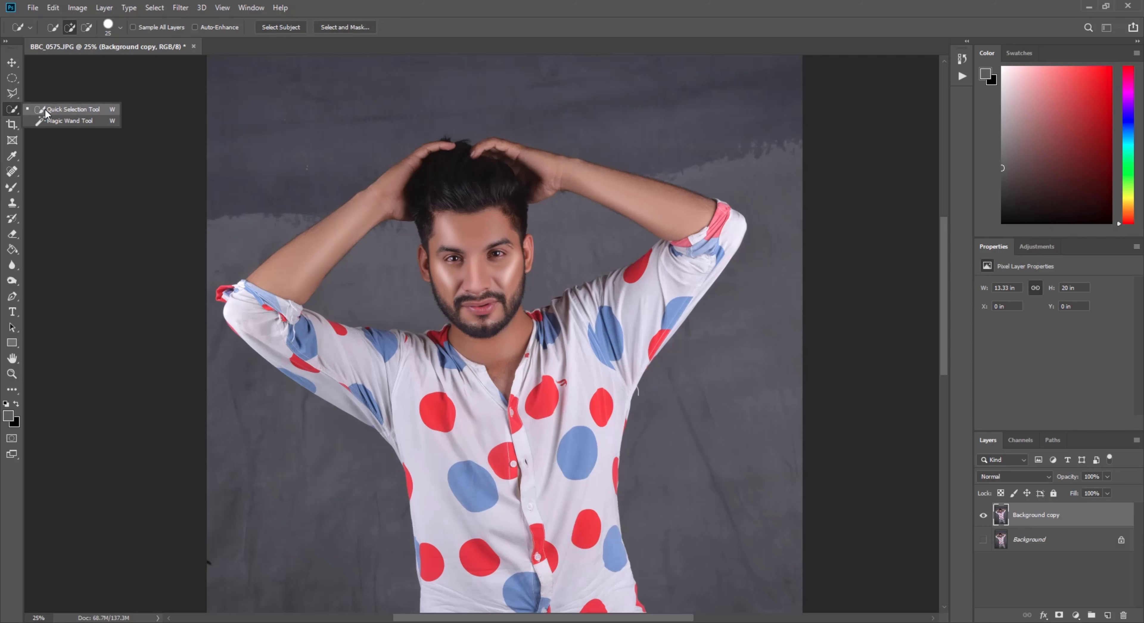
{"action": "left_click", "coordinate": [56, 109]}
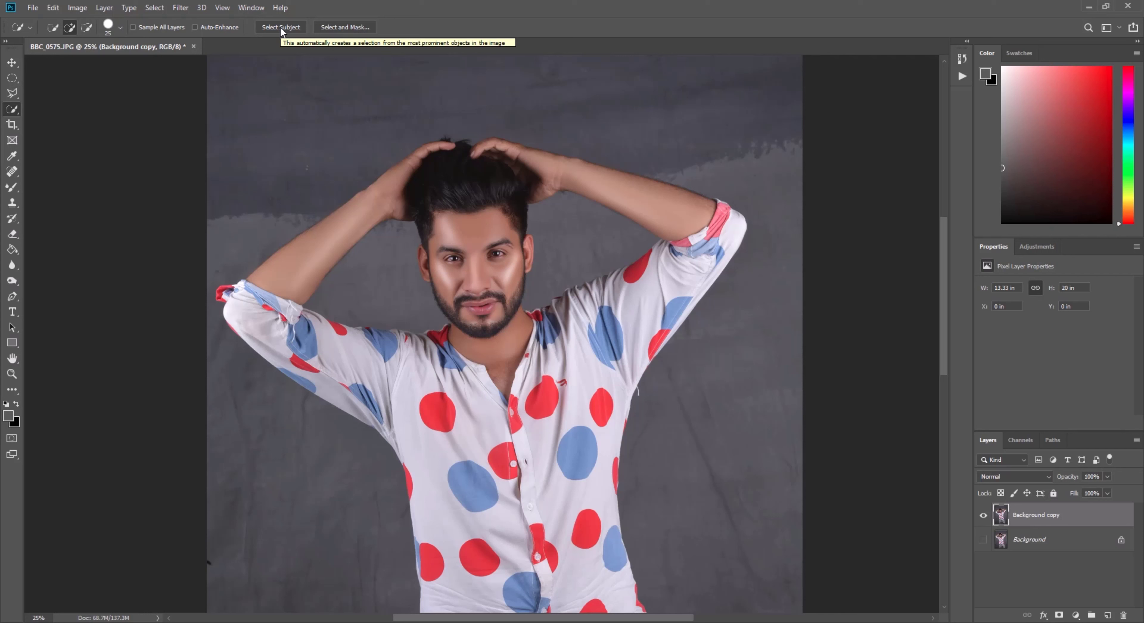
{"action": "left_click", "coordinate": [159, 9]}
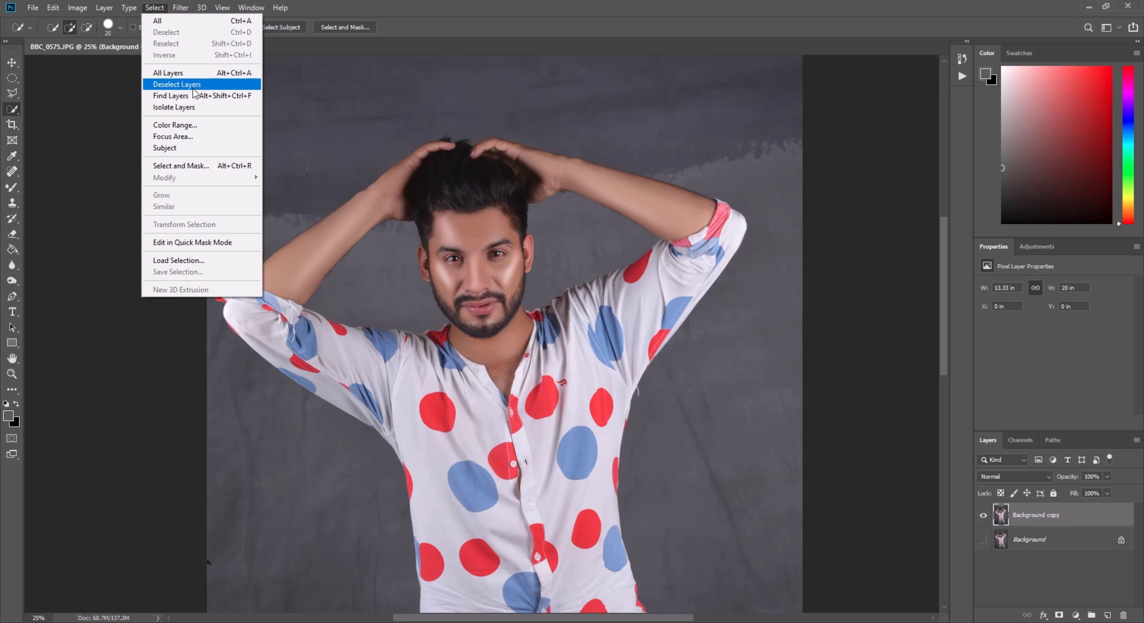
{"action": "left_click", "coordinate": [189, 151]}
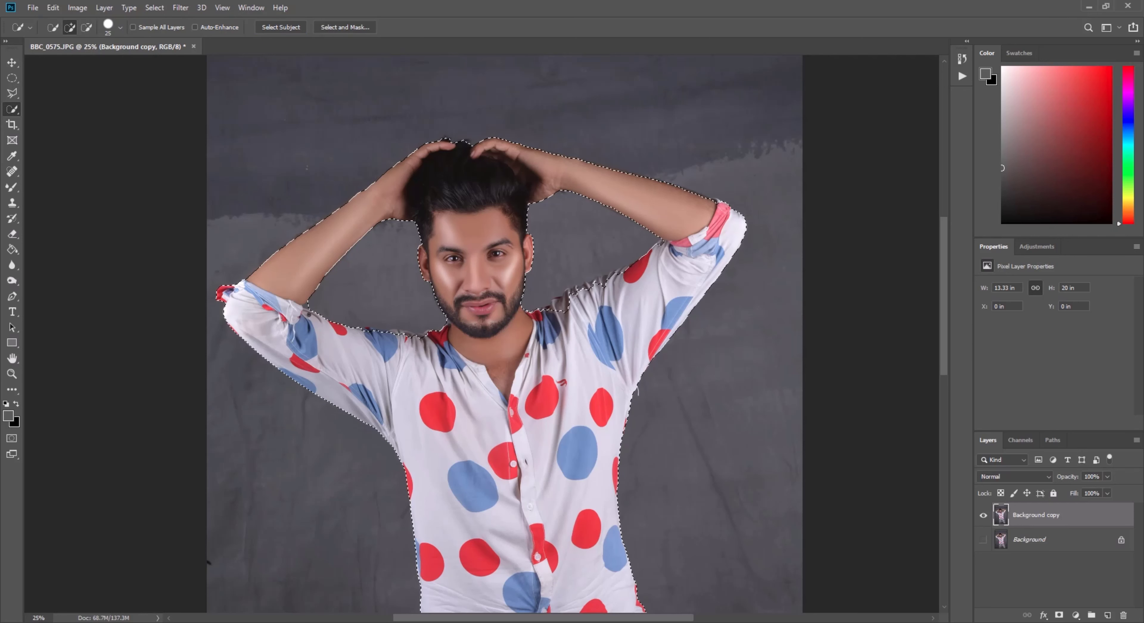
- Subtract the remaining background at the top of the gap between the trouser legs from the selection
{"action": "scroll", "coordinate": [664, 364], "scroll_direction": "down", "scroll_amount": 8}
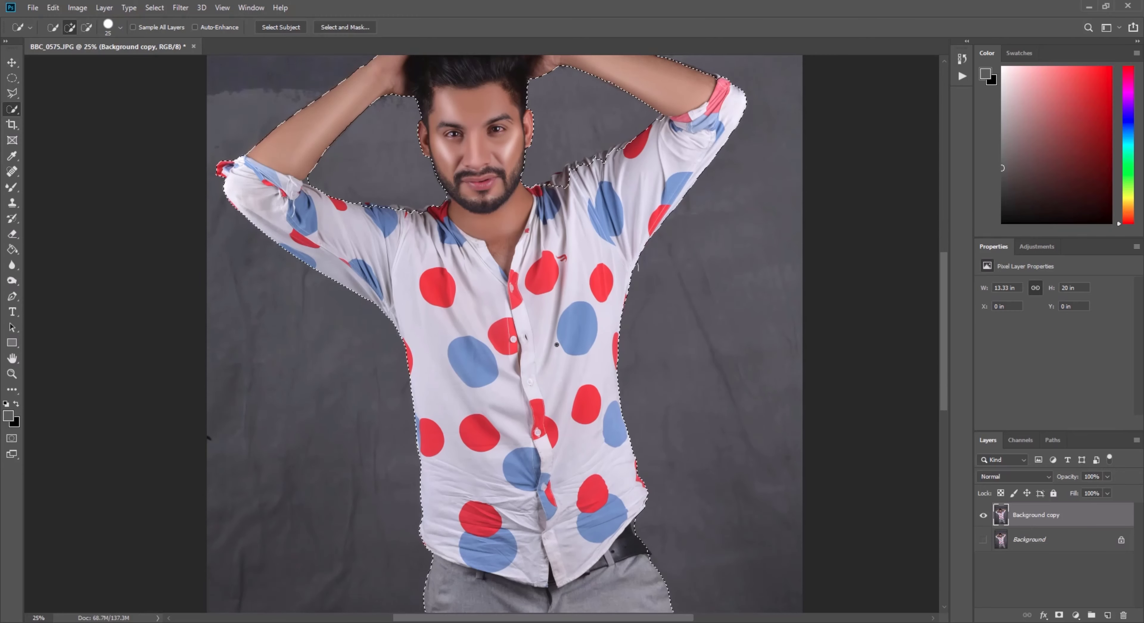
{"action": "scroll", "coordinate": [664, 365], "scroll_direction": "down", "scroll_amount": 2}
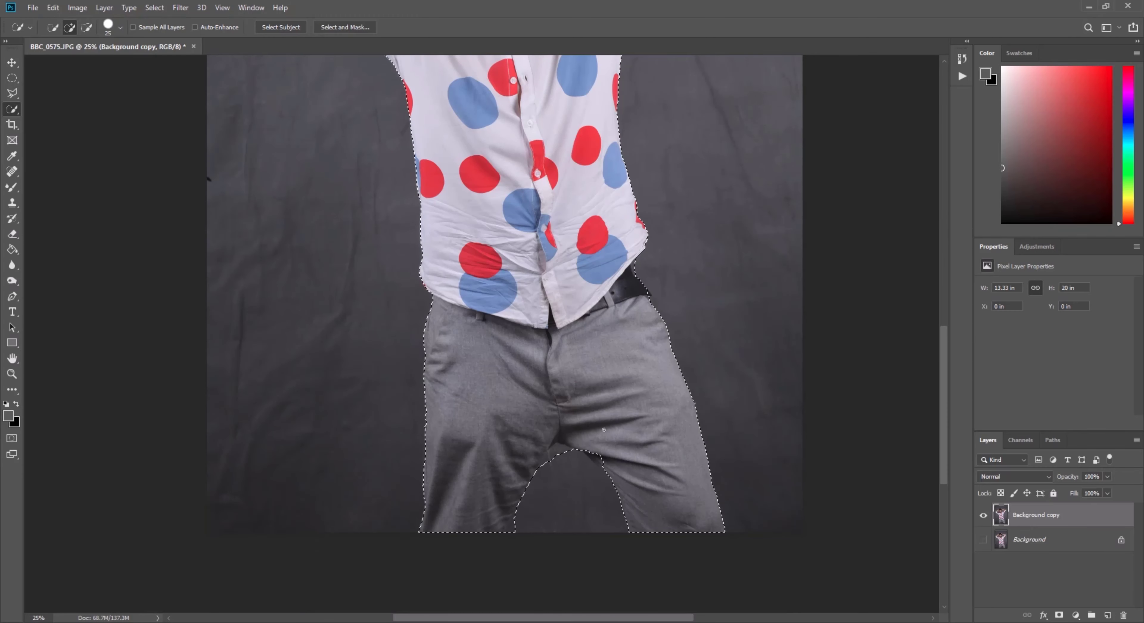
{"action": "left_click", "coordinate": [550, 458], "text": "alt"}
{"action": "left_click_drag", "start_coordinate": [533, 468], "coordinate": [541, 457]}
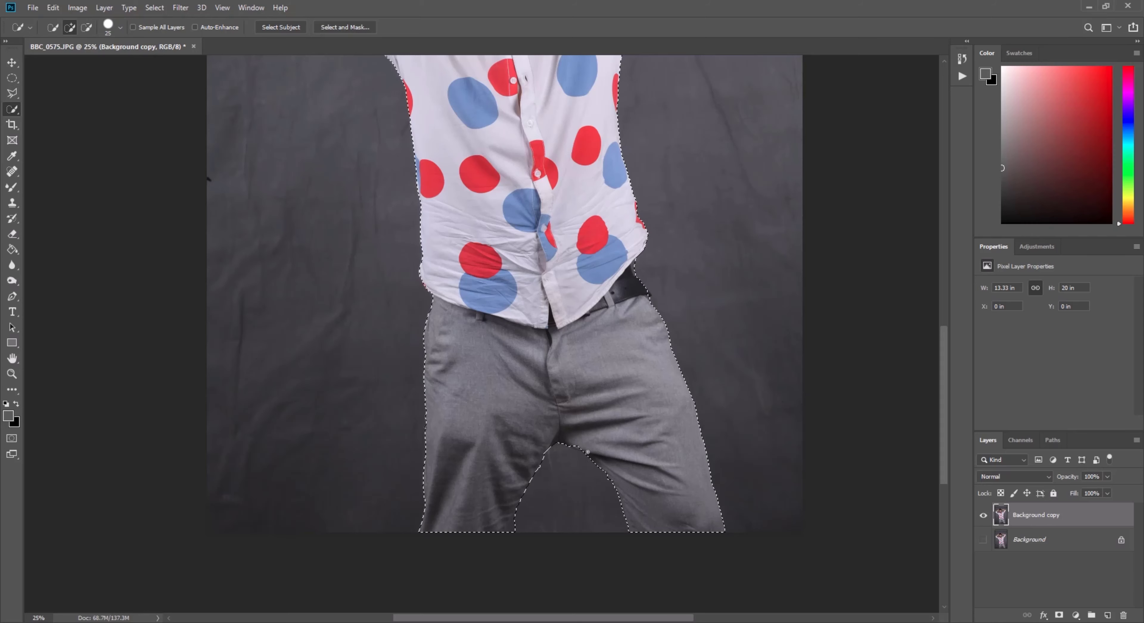
{"action": "scroll", "coordinate": [586, 437], "scroll_direction": "up", "scroll_amount": 6}
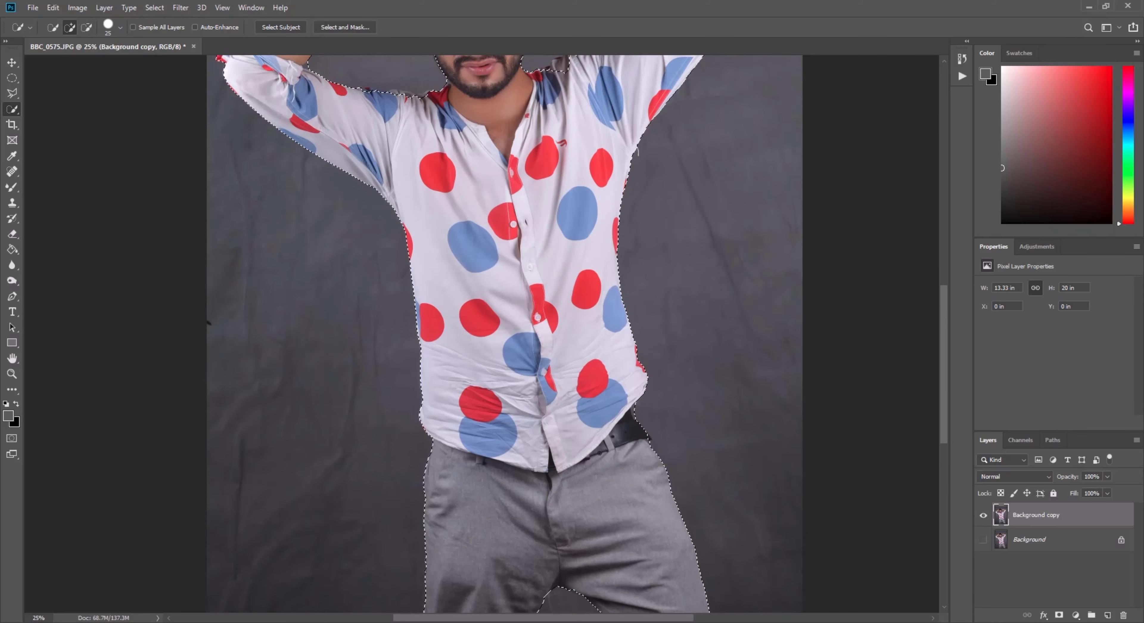
- Try to correct the selection along the shirt shoulder next to the neck with Quick Selection strokes
{"action": "key", "text": "alt"}
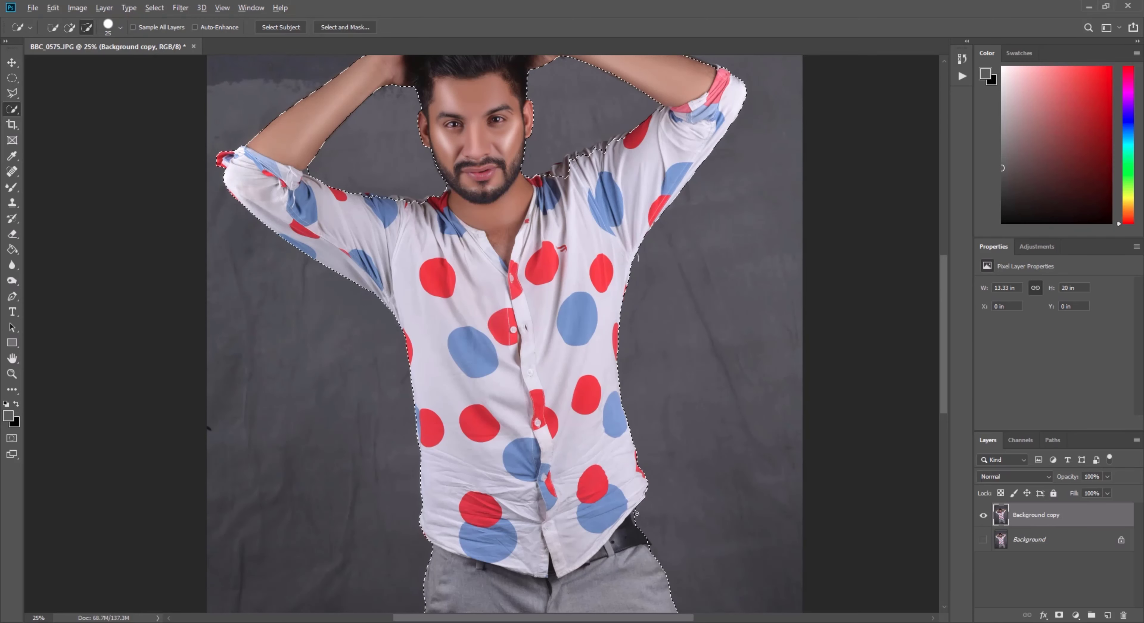
{"action": "scroll", "coordinate": [641, 521], "scroll_direction": "up", "scroll_amount": 3}
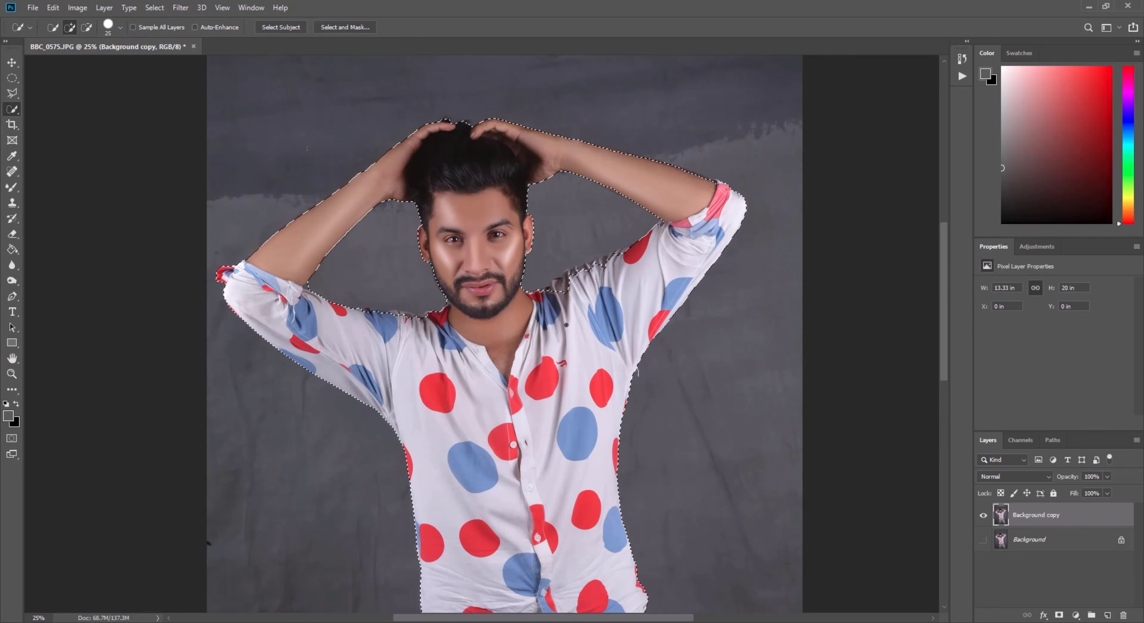
{"action": "left_click_drag", "start_coordinate": [629, 250], "coordinate": [592, 267]}
{"action": "key", "text": "ctrl+shift+s"}
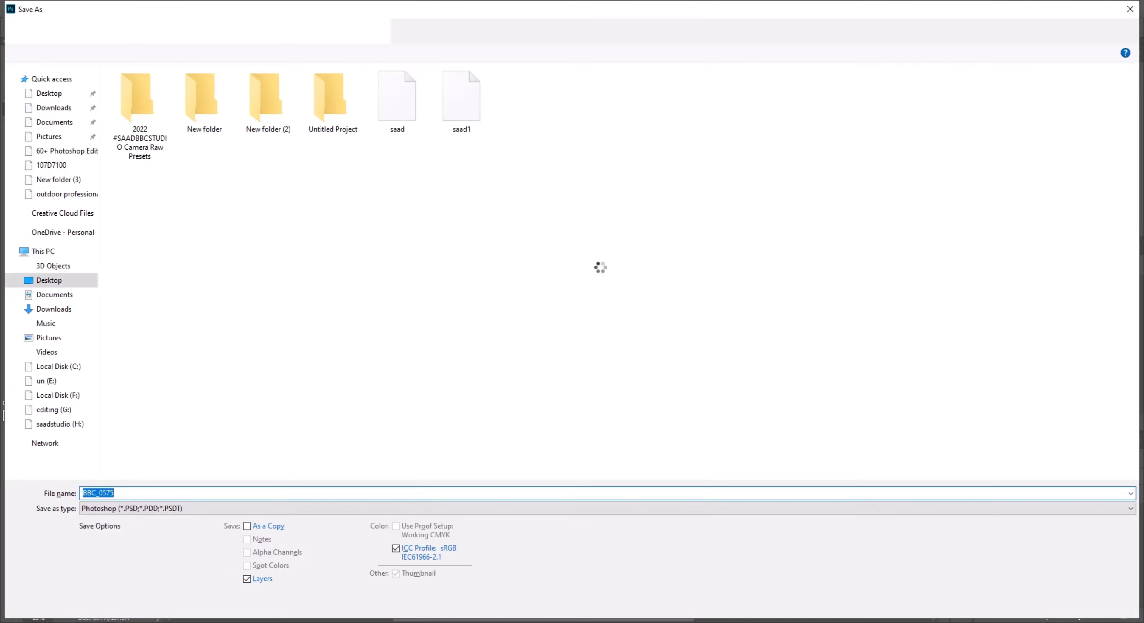
{"action": "key", "text": "Escape"}
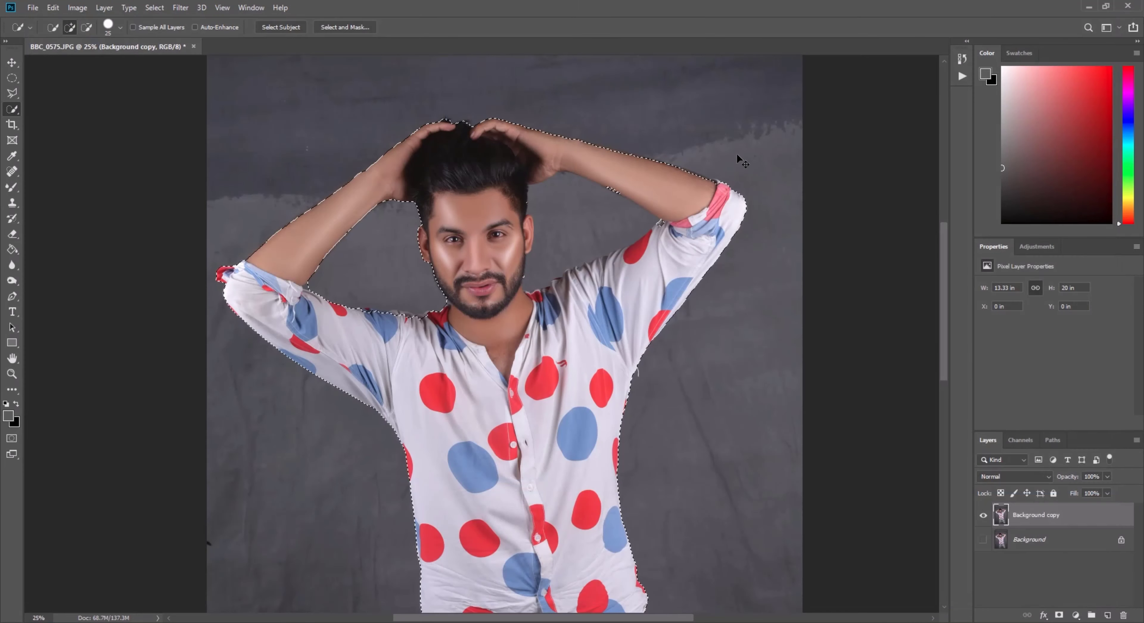
{"action": "left_click", "coordinate": [627, 245], "text": "alt"}
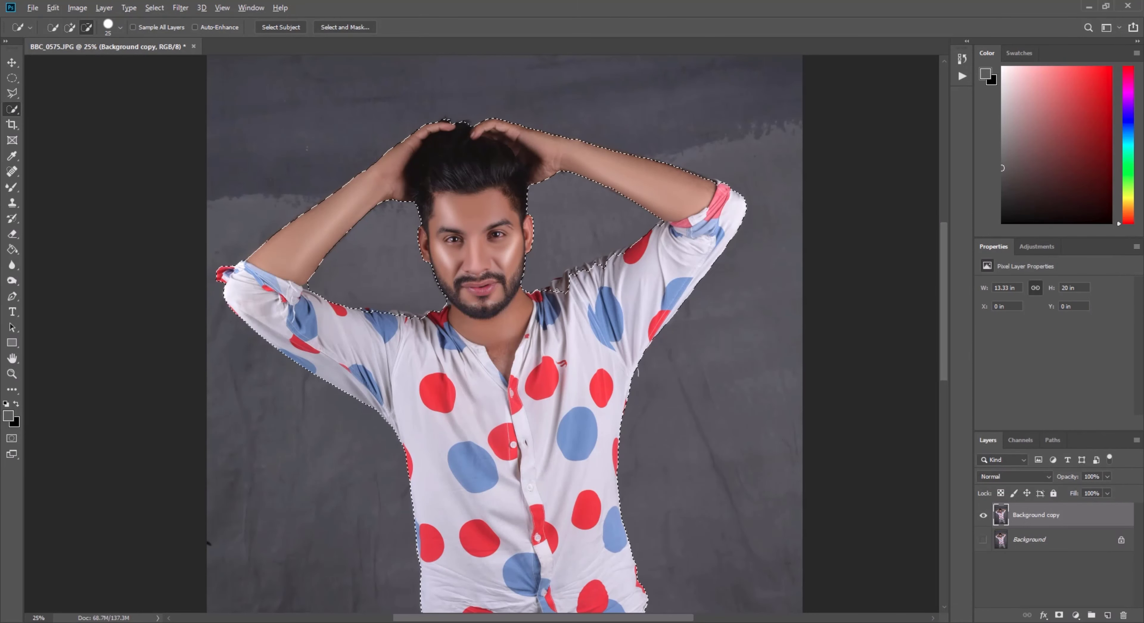
{"action": "left_click", "coordinate": [563, 281], "text": "alt"}
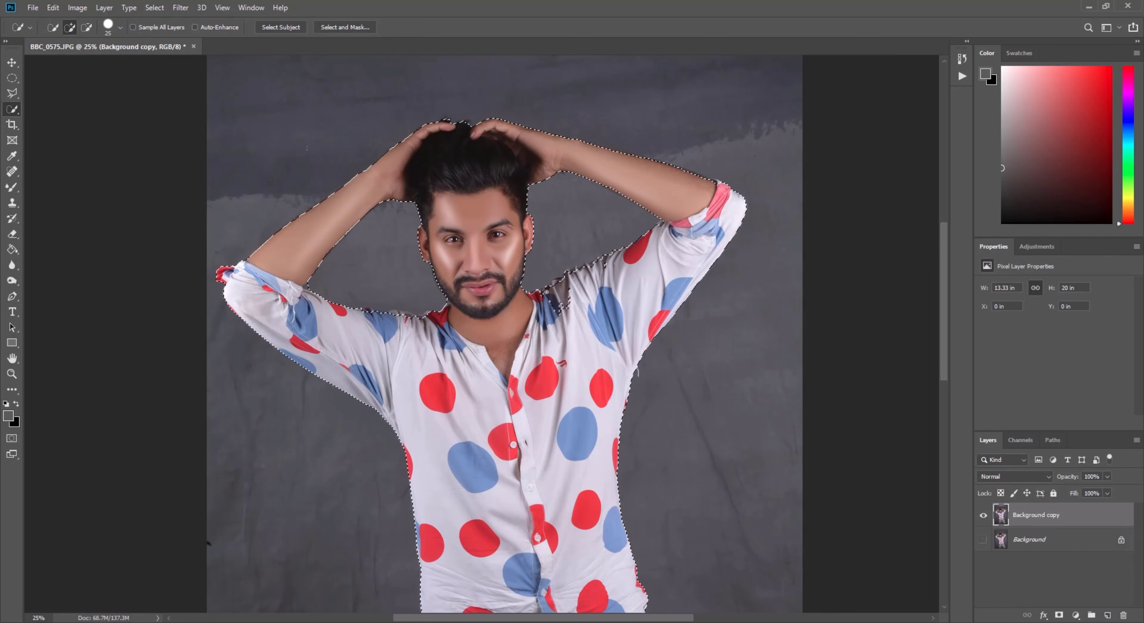
{"action": "left_click_drag", "start_coordinate": [567, 282], "coordinate": [568, 297]}
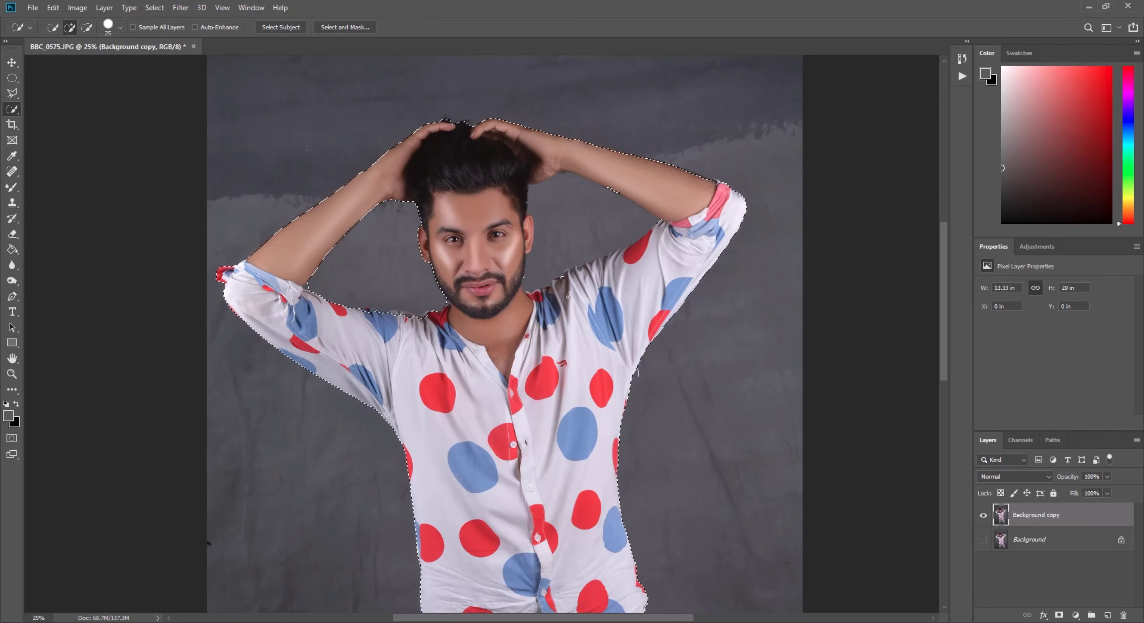
{"action": "left_click", "coordinate": [568, 296], "text": "alt"}
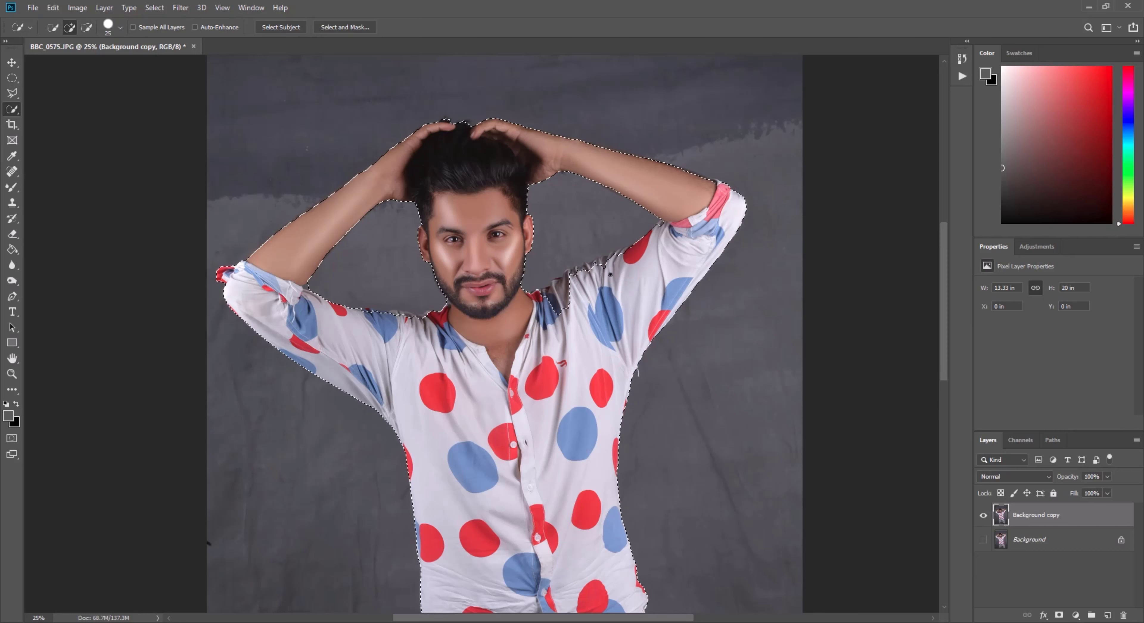
{"action": "scroll", "coordinate": [568, 283], "scroll_direction": "up", "scroll_amount": 1}
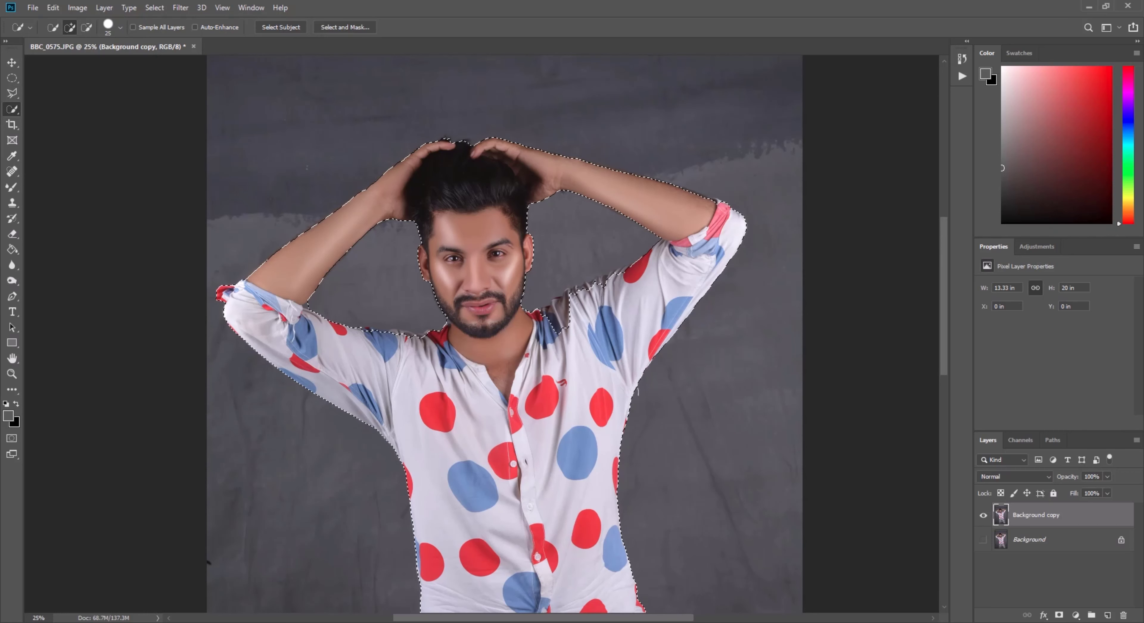
- Add the missing shirt shoulder area next to the neck to the selection with the Polygonal Lasso
{"action": "key", "text": "l"}
{"action": "key", "text": "shift"}
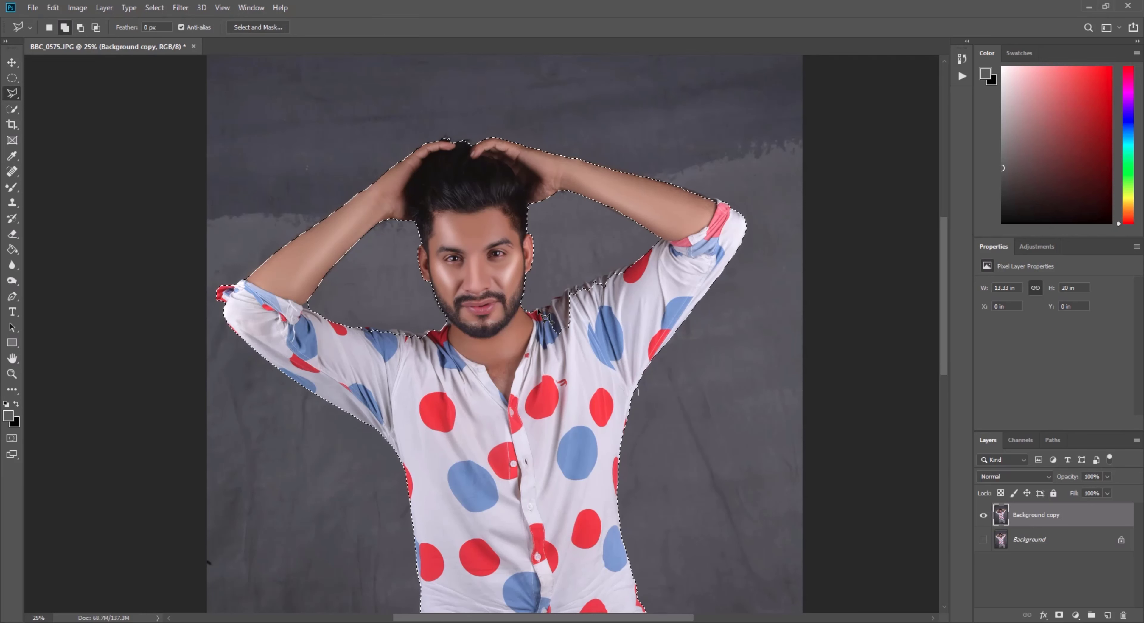
{"action": "left_click", "coordinate": [554, 300]}
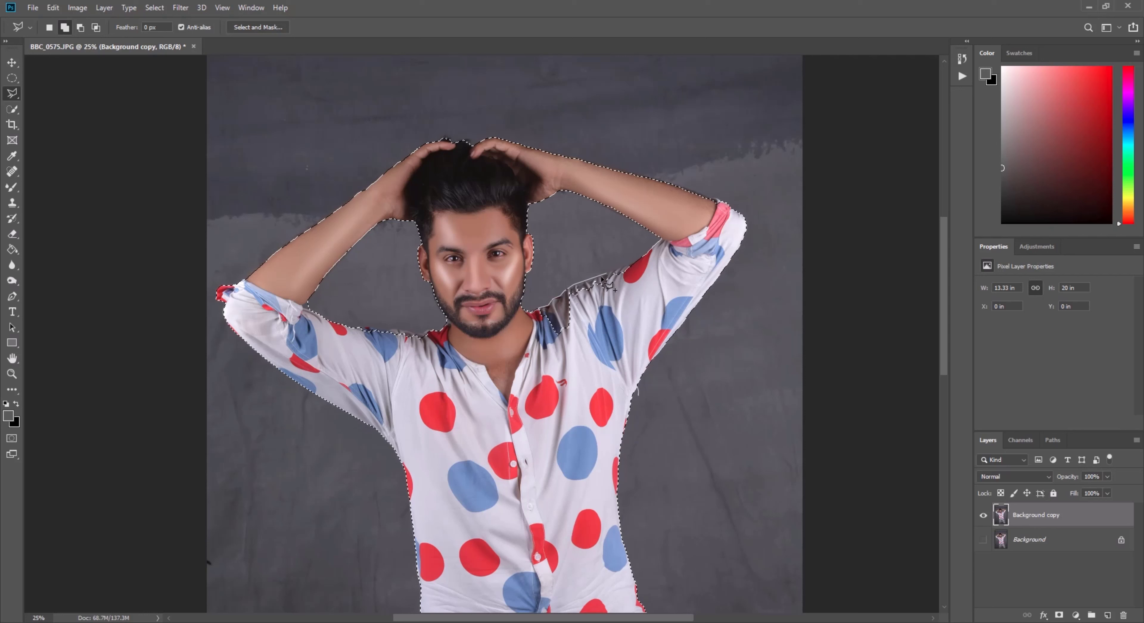
{"action": "left_click", "coordinate": [631, 284]}
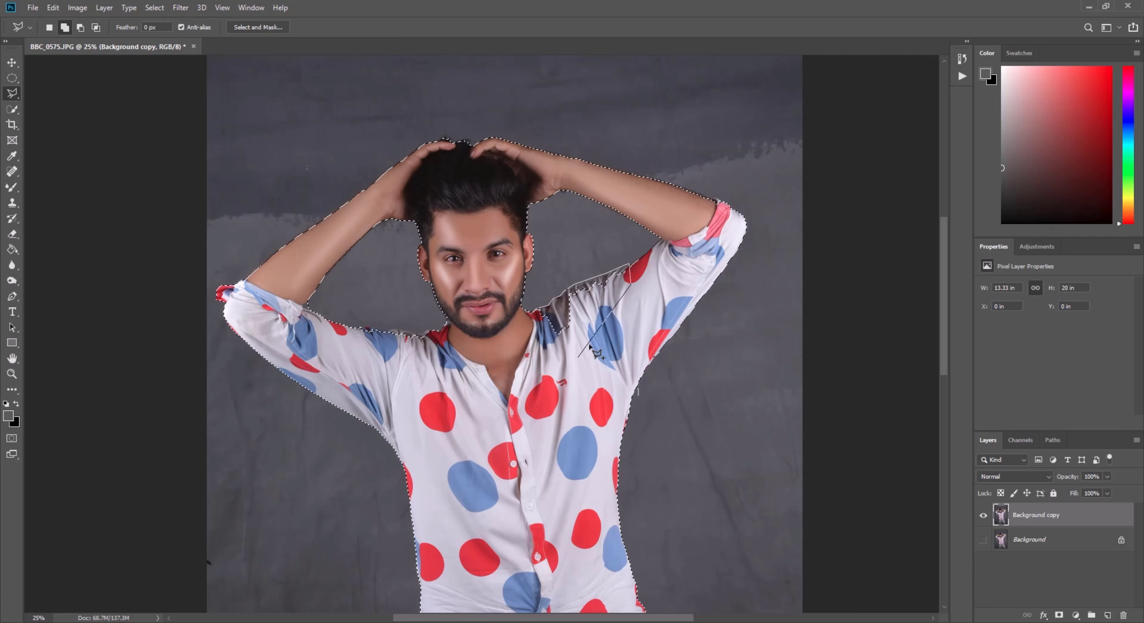
{"action": "left_click", "coordinate": [576, 357]}
{"action": "left_click", "coordinate": [547, 340]}
{"action": "left_click", "coordinate": [537, 321]}
{"action": "left_click", "coordinate": [540, 311]}
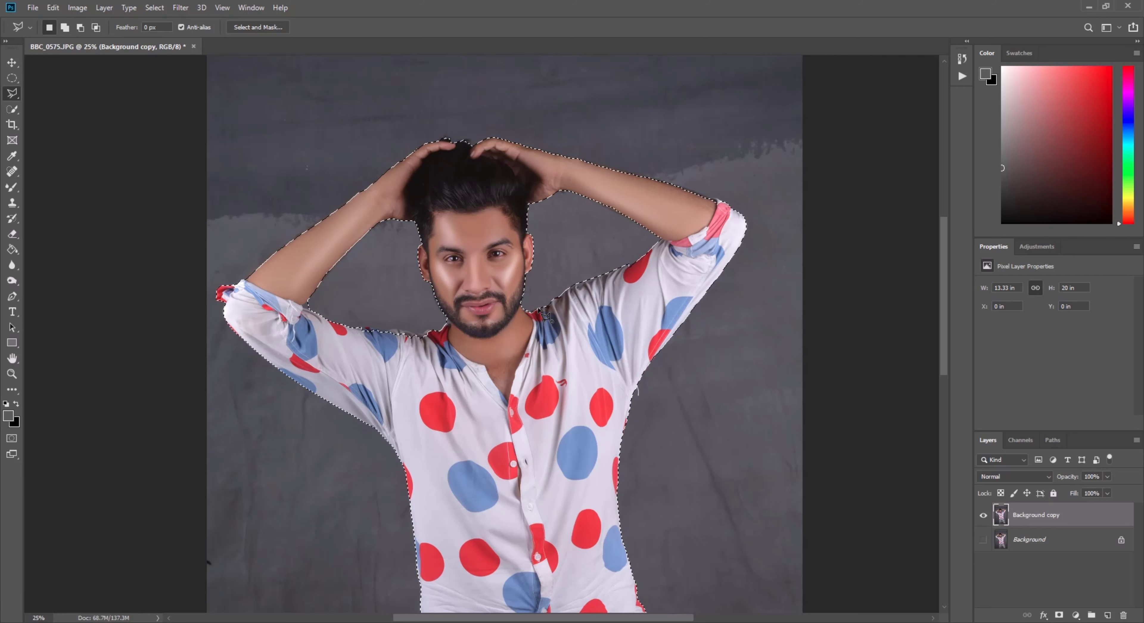
{"action": "scroll", "coordinate": [370, 328], "scroll_direction": "up", "scroll_amount": 2}
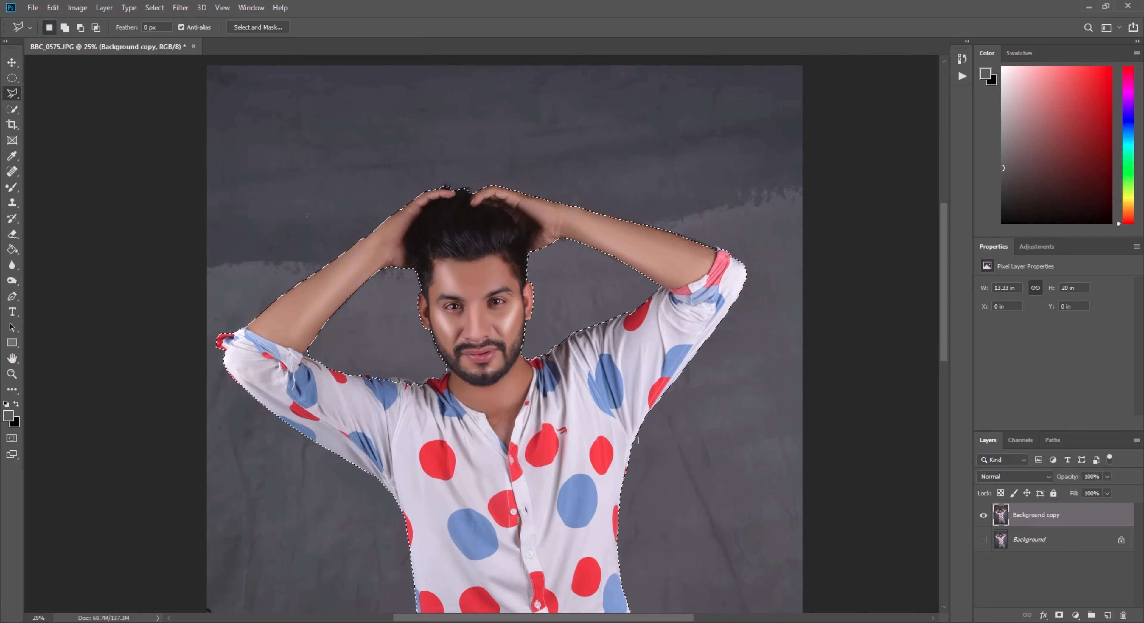
{"action": "left_click", "coordinate": [12, 109]}
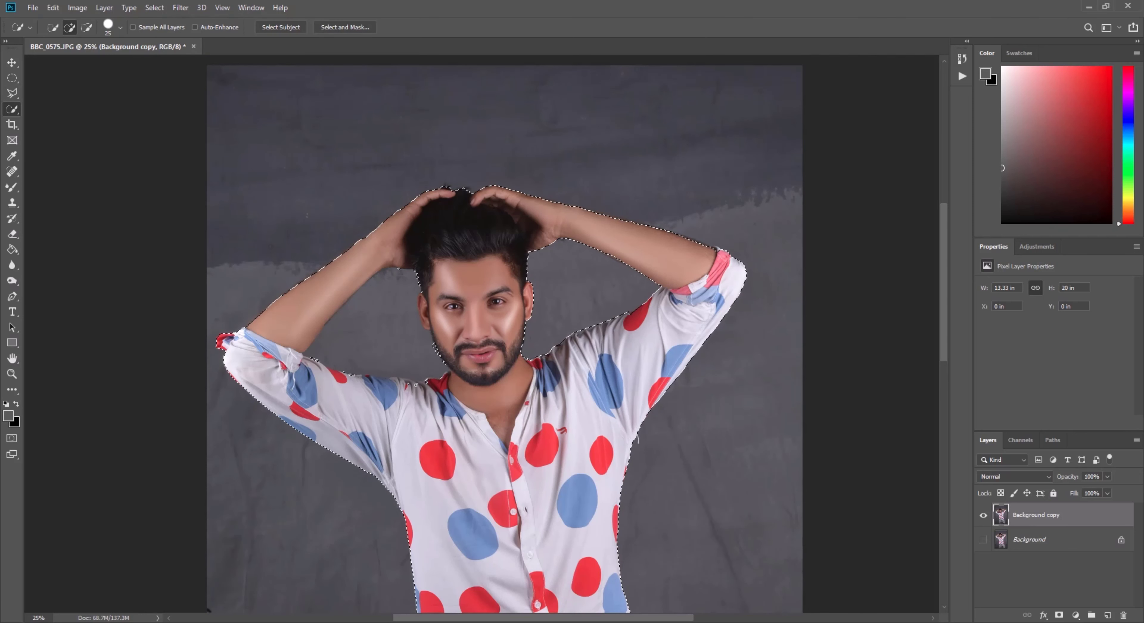
{"action": "key", "text": "ctrl+z"}
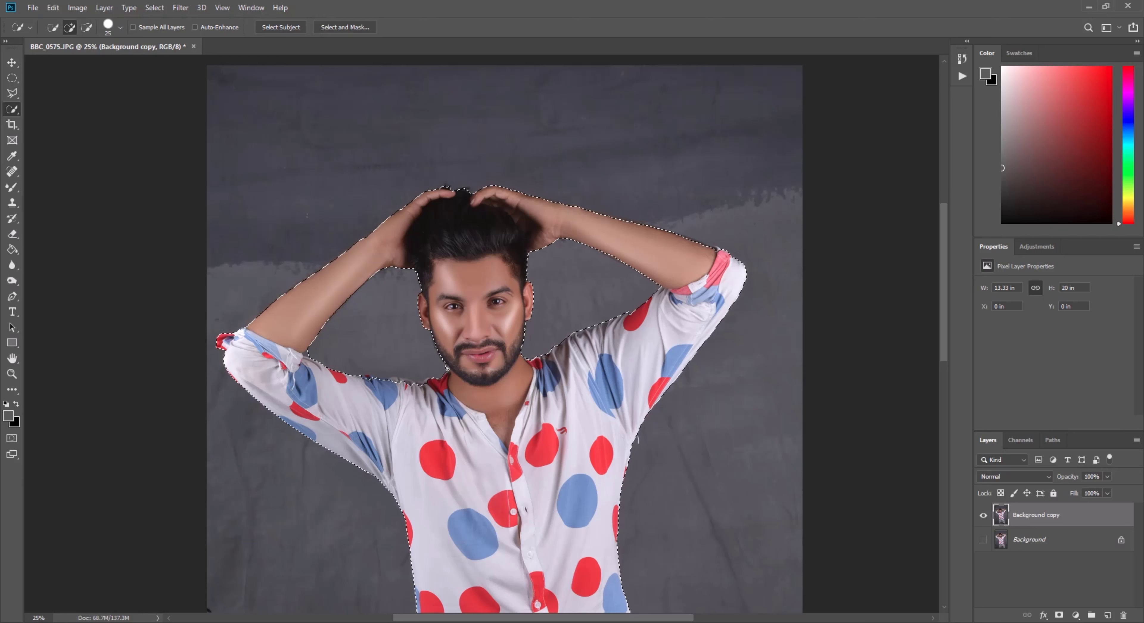
{"action": "key", "text": "alt"}
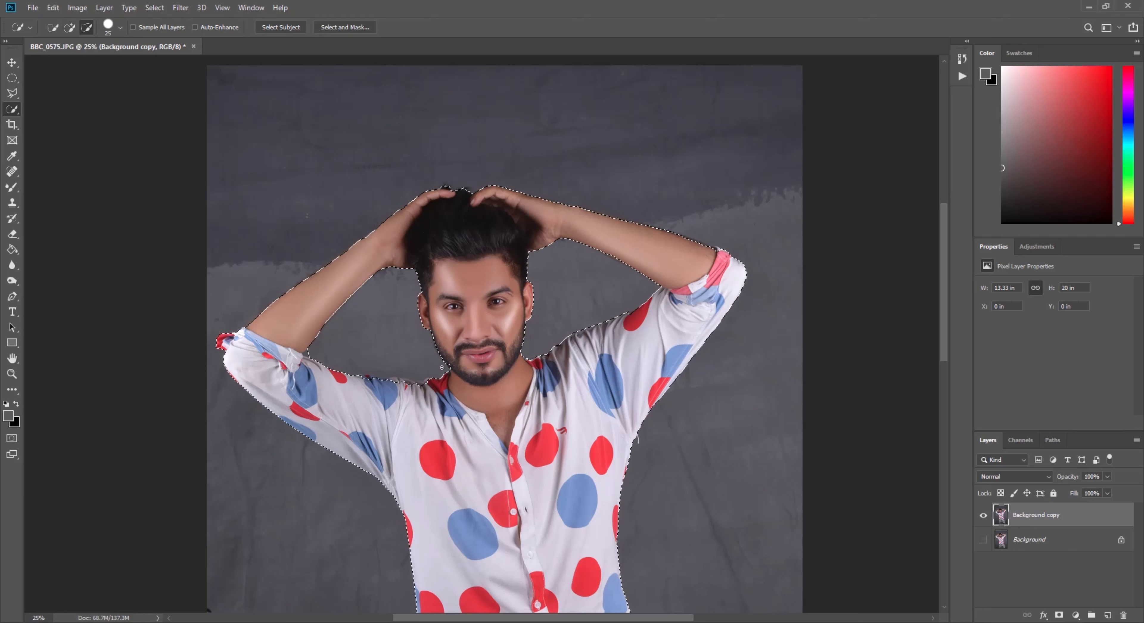
{"action": "left_click", "coordinate": [87, 27]}
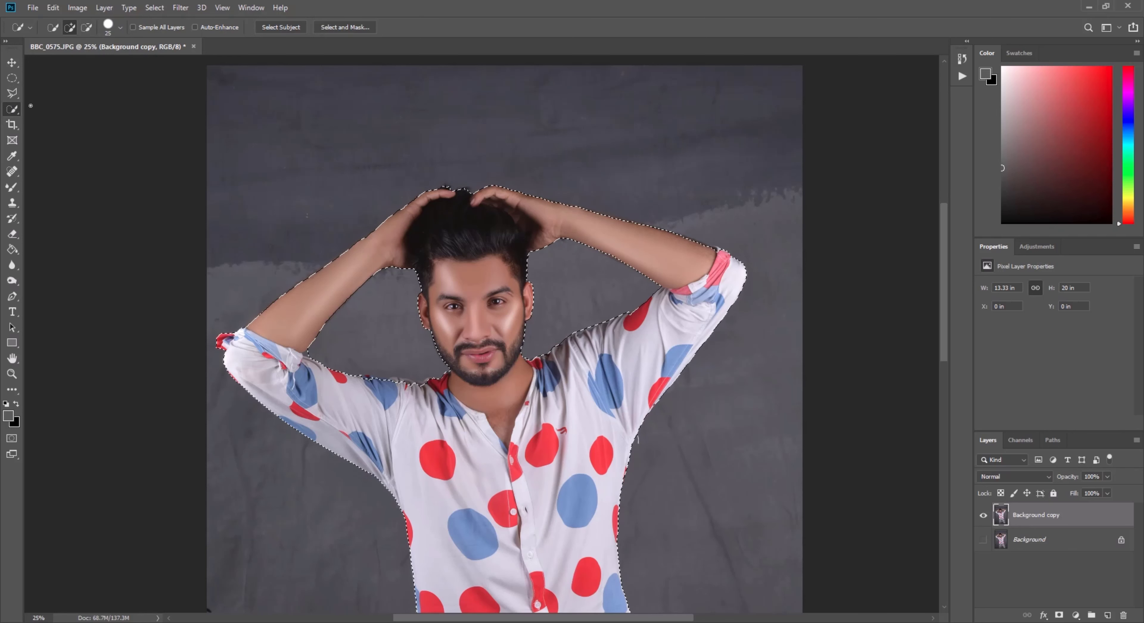
- Add the shirt's opposite shoulder, around the blue dot beside the collar, to the selection with the Polygonal Lasso
{"action": "left_click", "coordinate": [12, 93]}
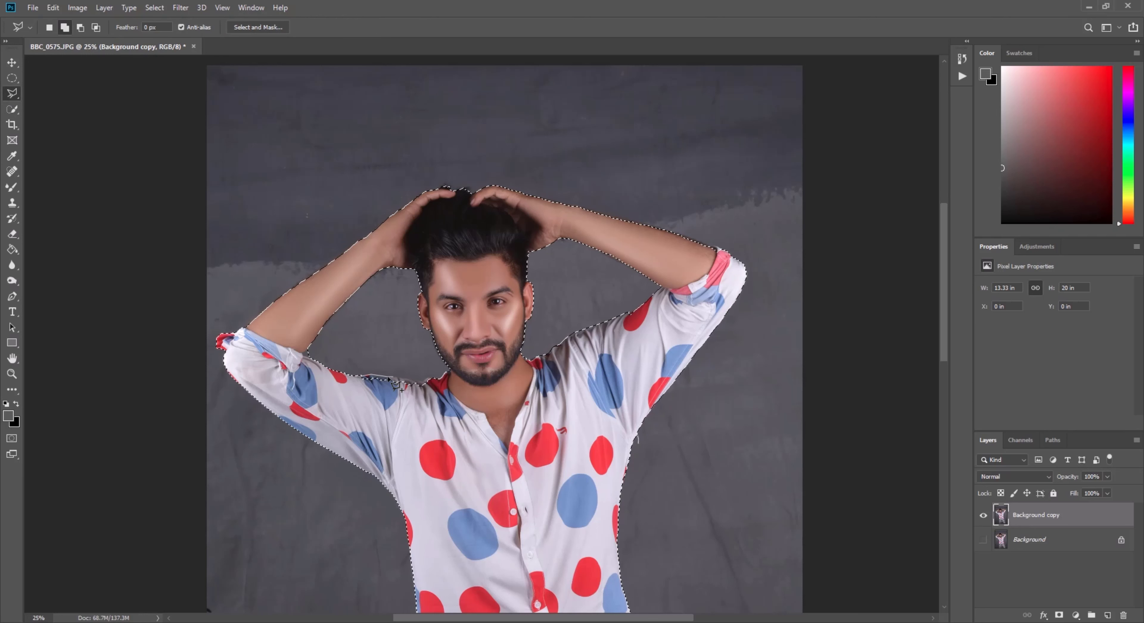
{"action": "left_click", "coordinate": [436, 394]}
{"action": "left_click", "coordinate": [412, 401]}
{"action": "left_click", "coordinate": [375, 394]}
{"action": "left_click", "coordinate": [358, 388]}
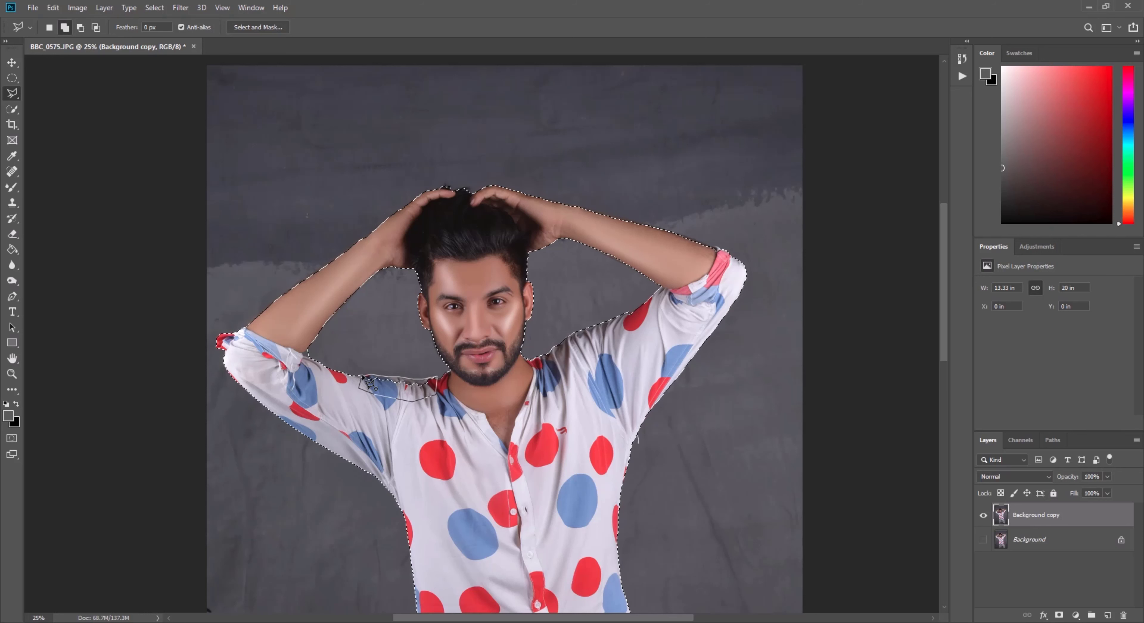
{"action": "left_click", "coordinate": [363, 378]}
- Open the selection in Select and Mask and preview it as a red Overlay at 75% opacity
{"action": "scroll", "coordinate": [351, 373], "scroll_direction": "up", "scroll_amount": 1}
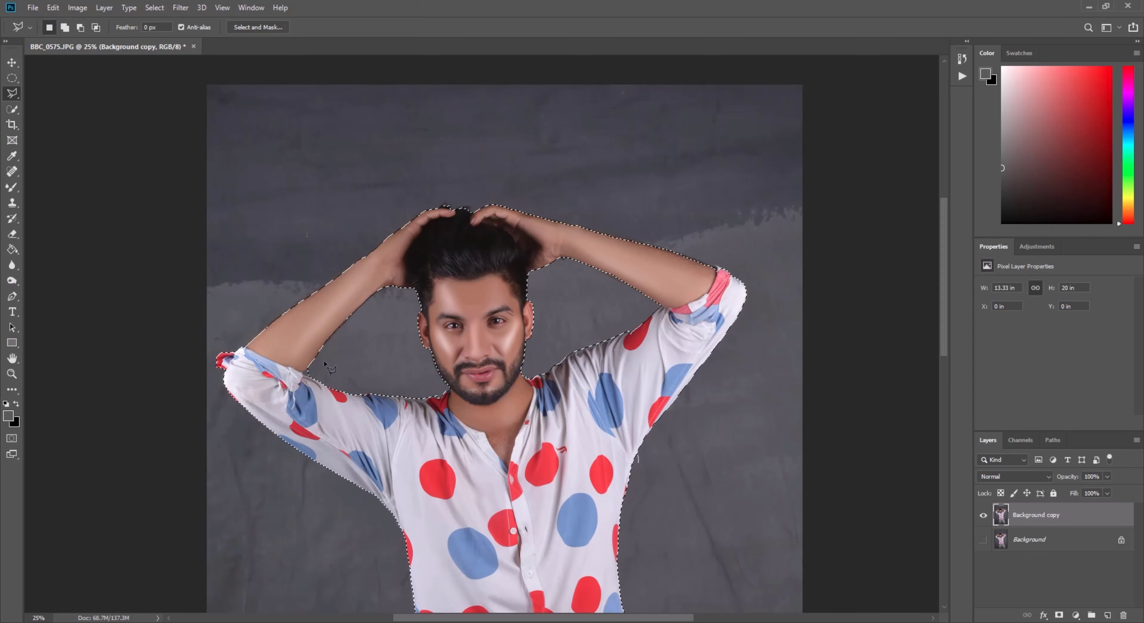
{"action": "scroll", "coordinate": [524, 478], "scroll_direction": "down", "scroll_amount": 6}
{"action": "scroll", "coordinate": [524, 479], "scroll_direction": "up", "scroll_amount": 6}
{"action": "left_click", "coordinate": [257, 27]}
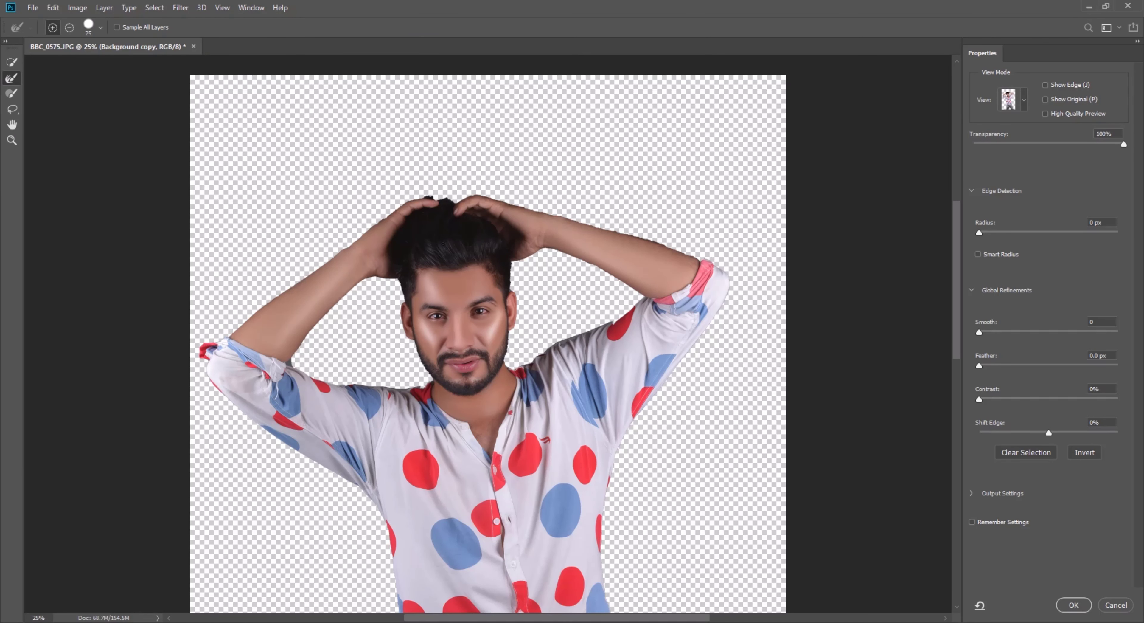
{"action": "left_click", "coordinate": [1024, 101]}
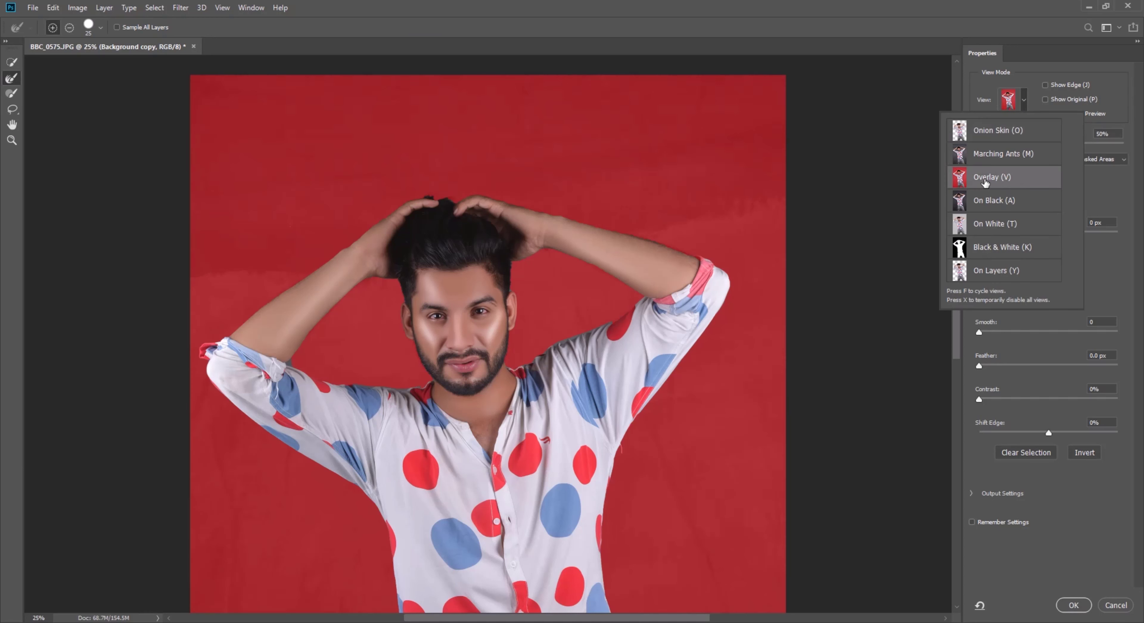
{"action": "left_click", "coordinate": [1091, 141]}
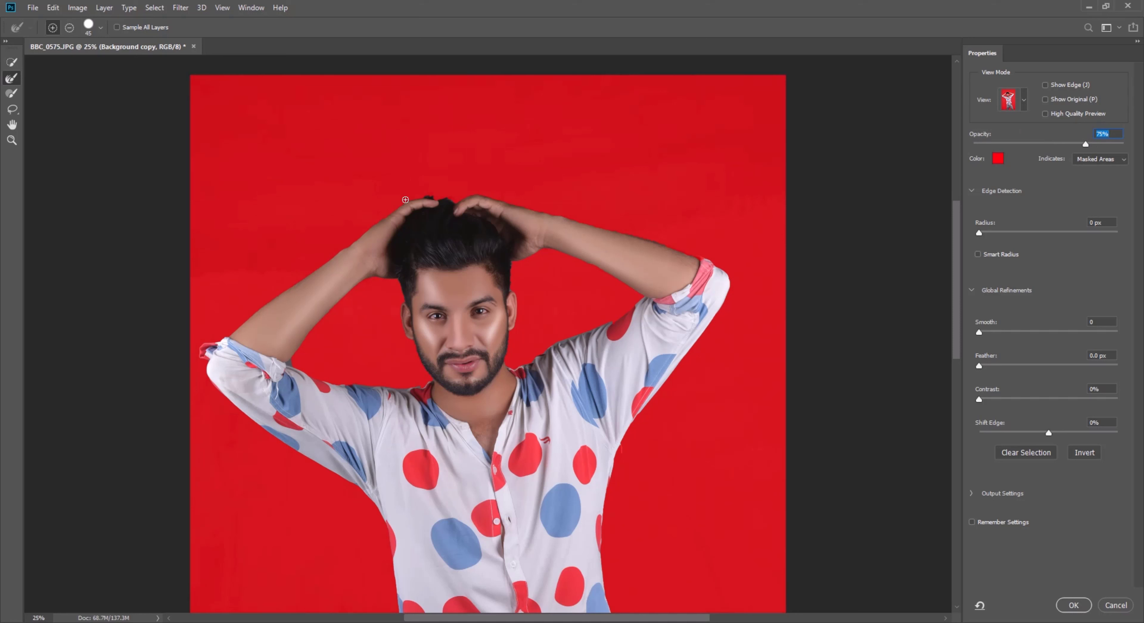
- Refine the edges along the arm and collar with the Refine Edge Brush and accept the selection with High Quality Preview on
{"action": "key", "text": "]"}
{"action": "left_click_drag", "start_coordinate": [281, 369], "coordinate": [291, 363]}
{"action": "left_click_drag", "start_coordinate": [429, 378], "coordinate": [425, 387]}
{"action": "left_click_drag", "start_coordinate": [492, 469], "coordinate": [407, 257]}
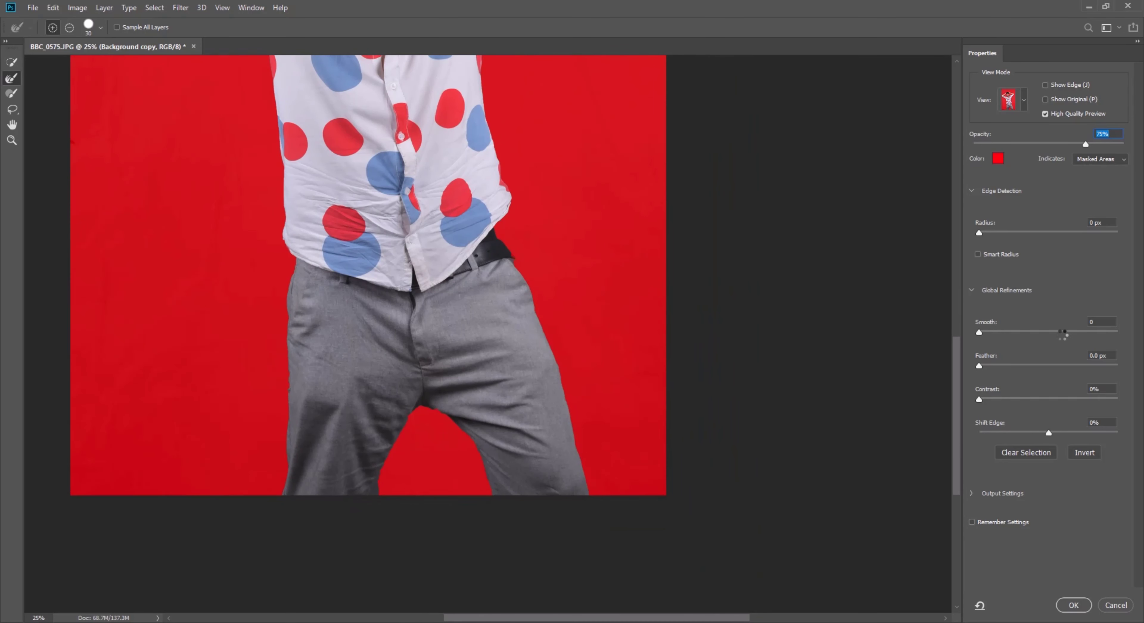
{"action": "left_click_drag", "start_coordinate": [979, 399], "coordinate": [984, 367]}
{"action": "left_click", "coordinate": [1073, 605]}
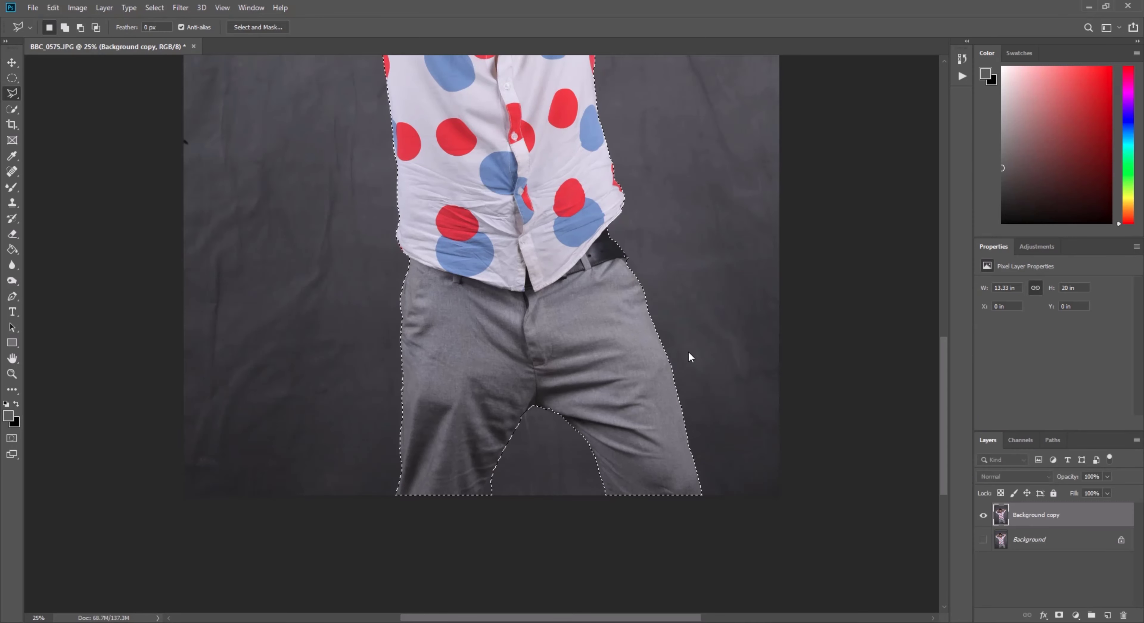
- Copy the selected man onto a new layer with Layer Via Copy
{"action": "scroll", "coordinate": [689, 351], "scroll_direction": "up", "scroll_amount": 5}
{"action": "scroll", "coordinate": [525, 335], "scroll_direction": "up", "scroll_amount": 4}
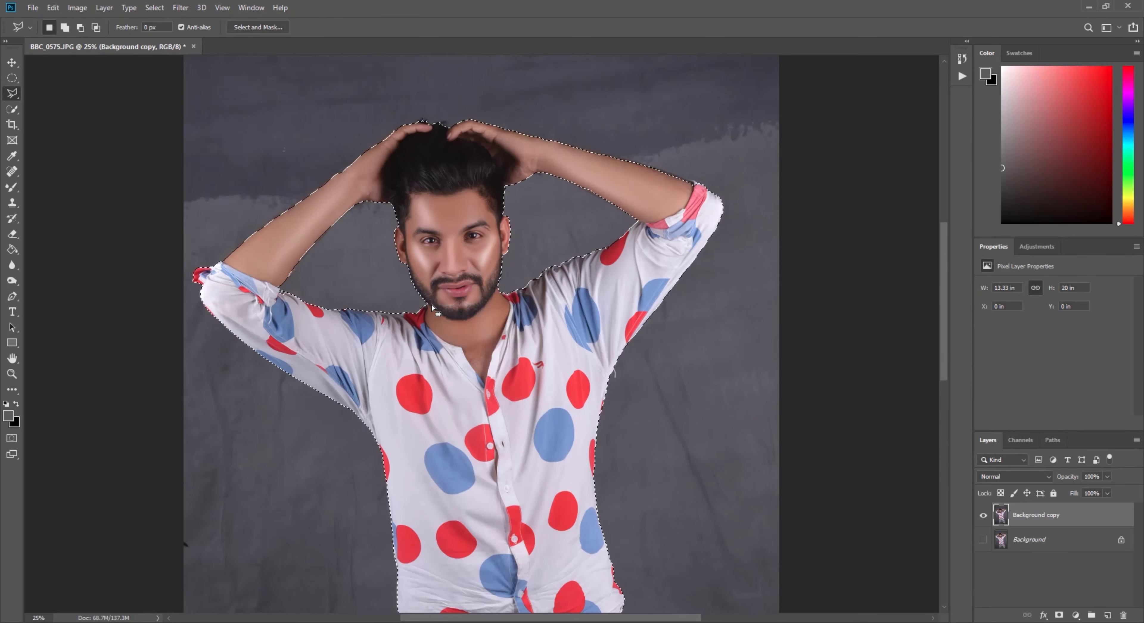
{"action": "right_click", "coordinate": [469, 354]}
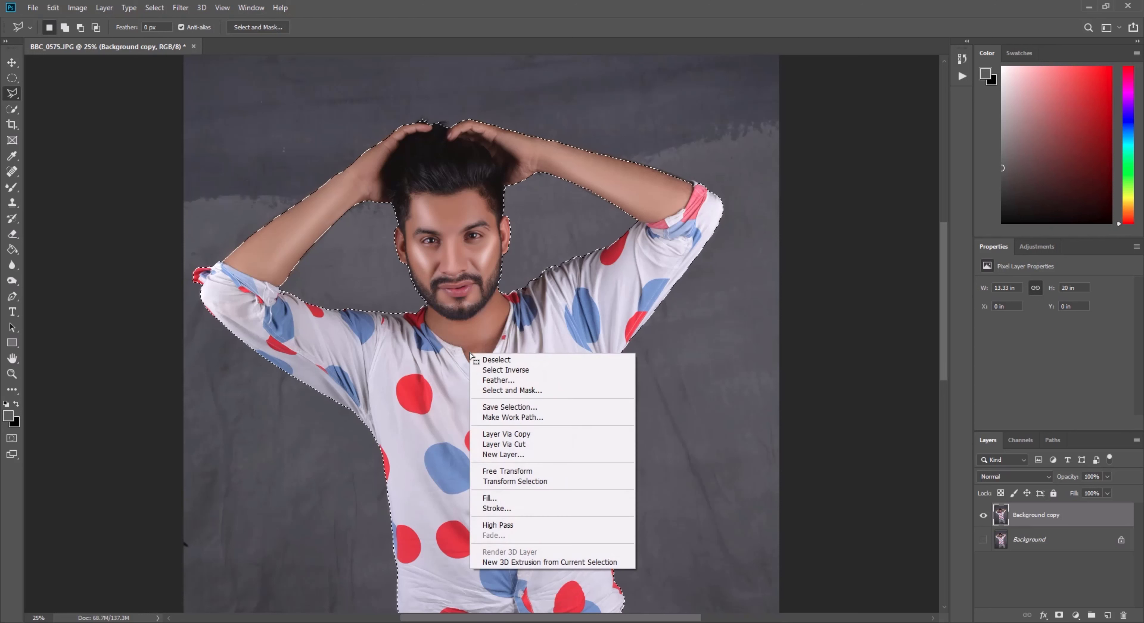
{"action": "left_click", "coordinate": [524, 437]}
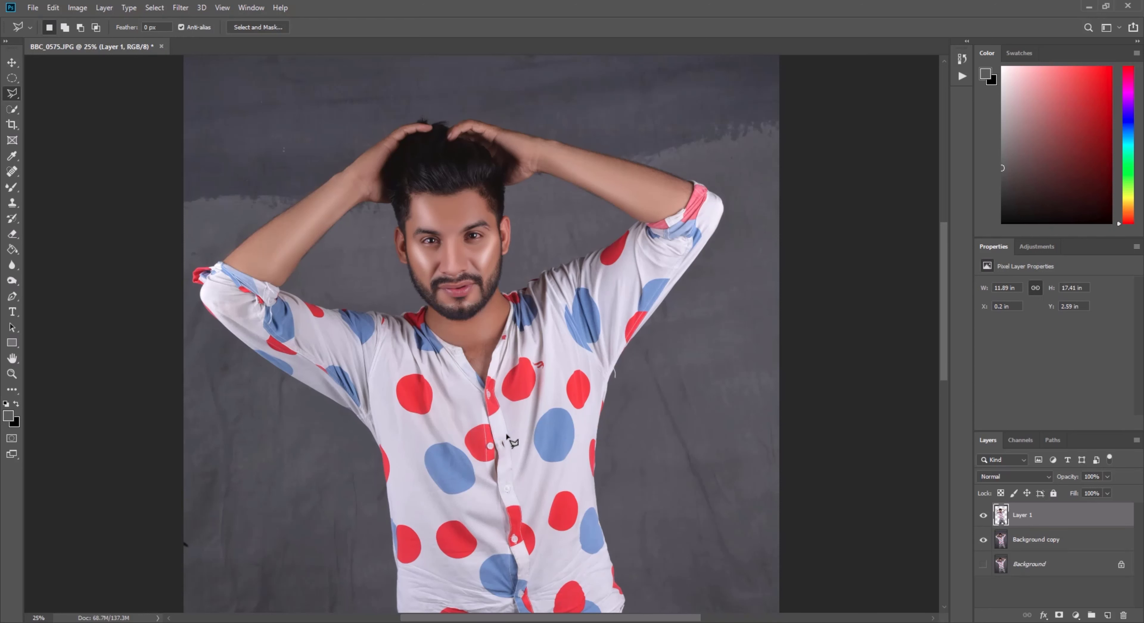
- Check the cut-out by hiding and showing the Background copy layer
{"action": "left_click", "coordinate": [983, 539]}
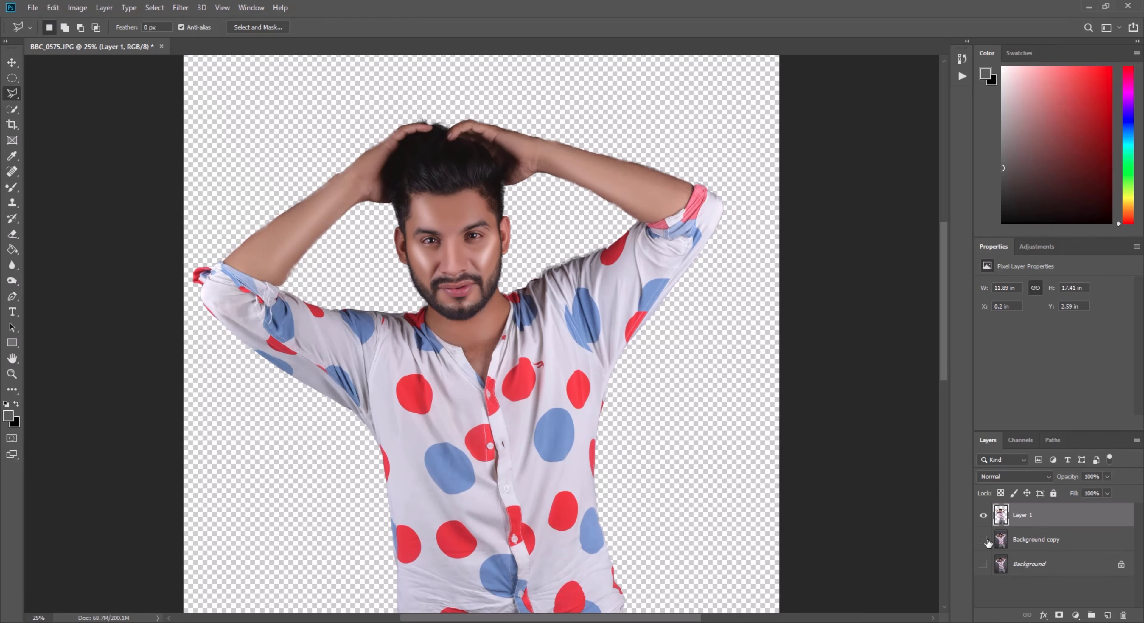
{"action": "left_click", "coordinate": [983, 539]}
{"action": "left_click", "coordinate": [983, 539]}
{"action": "left_click", "coordinate": [983, 540]}
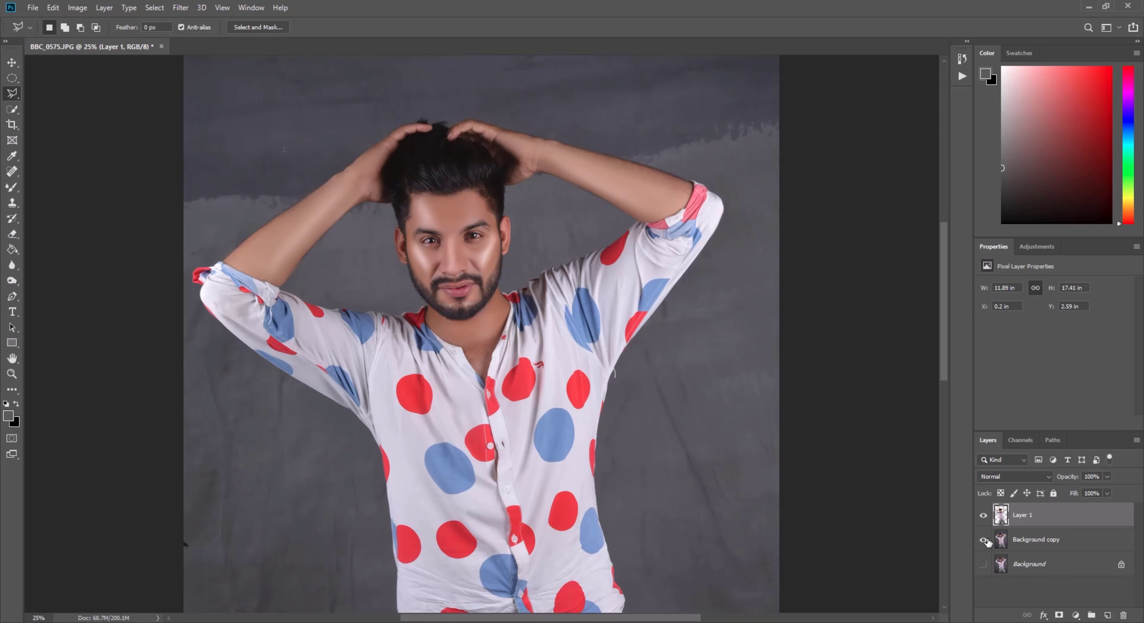
- Load the outline of Layer 1 as a selection and invert it to select the backdrop around the man
{"action": "left_click", "coordinate": [1001, 516], "text": "ctrl"}
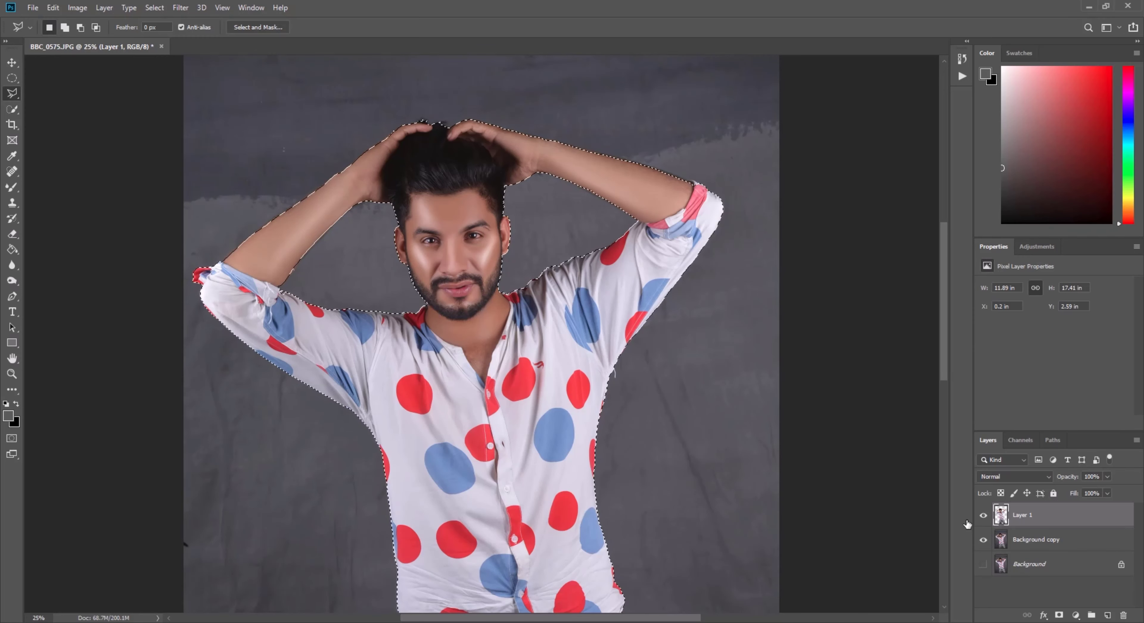
{"action": "left_click", "coordinate": [154, 7]}
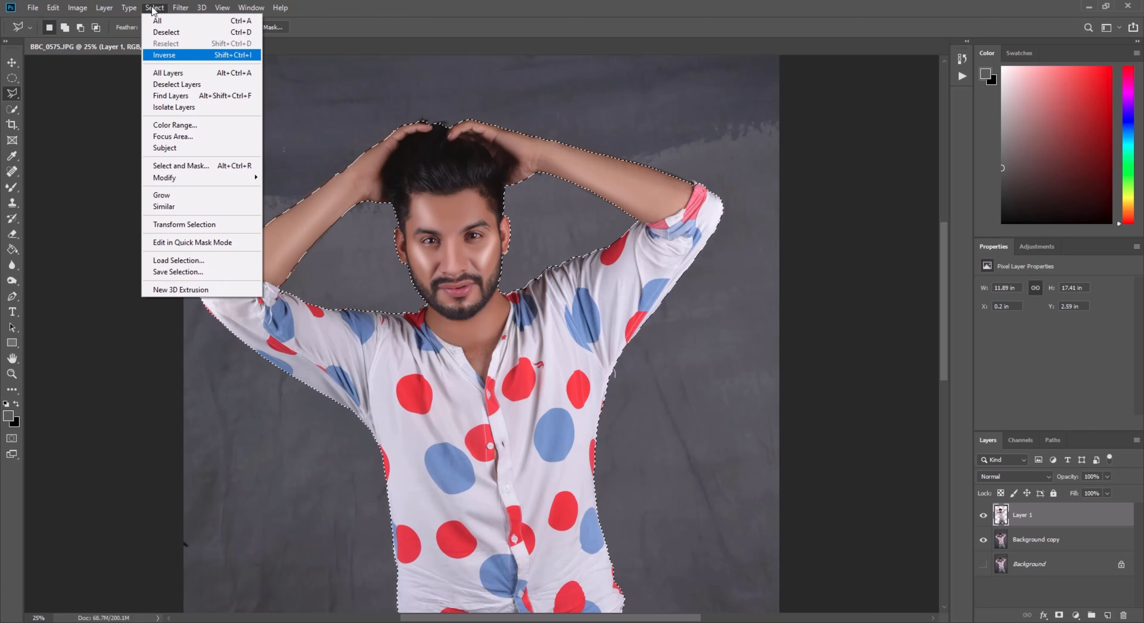
{"action": "left_click", "coordinate": [163, 55]}
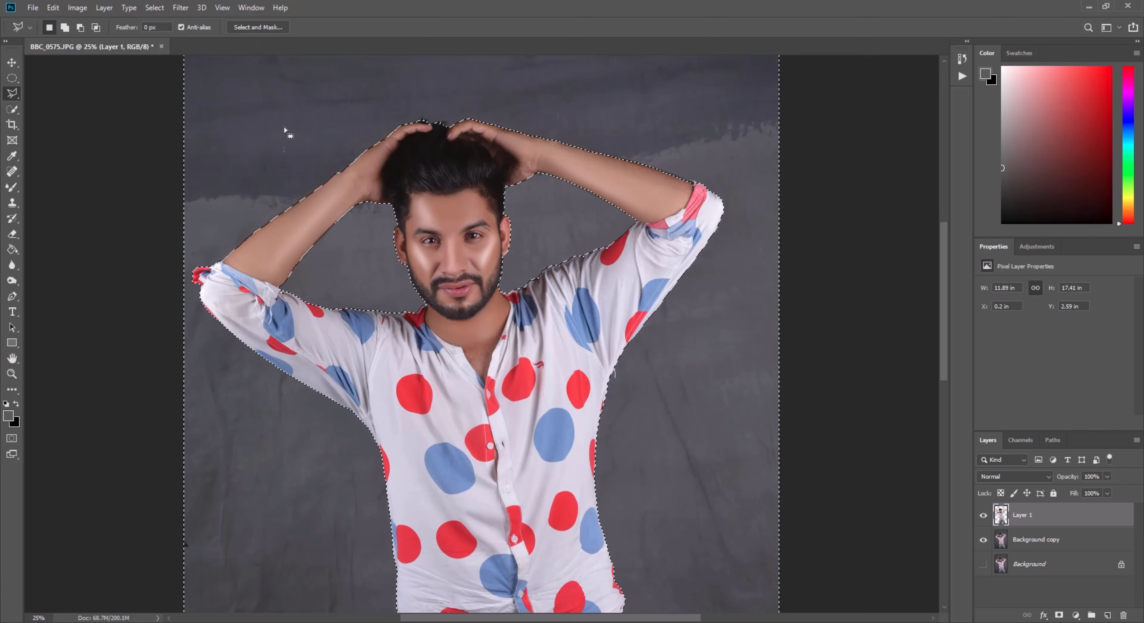
{"action": "scroll", "coordinate": [358, 145], "scroll_direction": "up", "scroll_amount": 5}
{"action": "scroll", "coordinate": [375, 151], "scroll_direction": "down", "scroll_amount": 2}
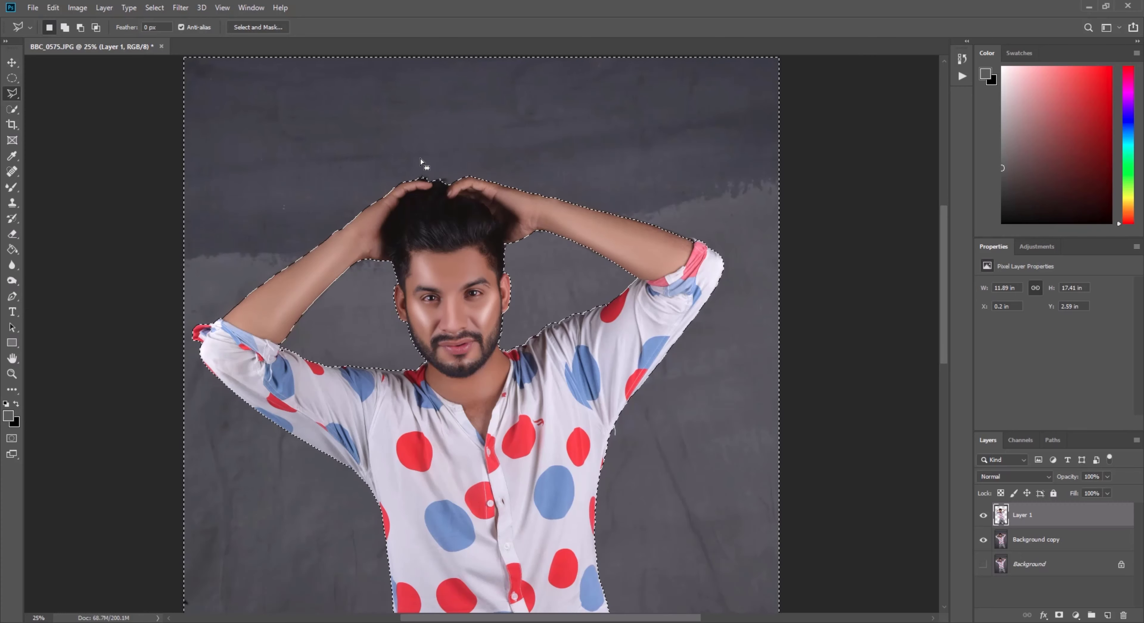
- Copy the selected backdrop from Background copy onto a new layer and check it by hiding and showing the layers
{"action": "left_click", "coordinate": [1115, 535]}
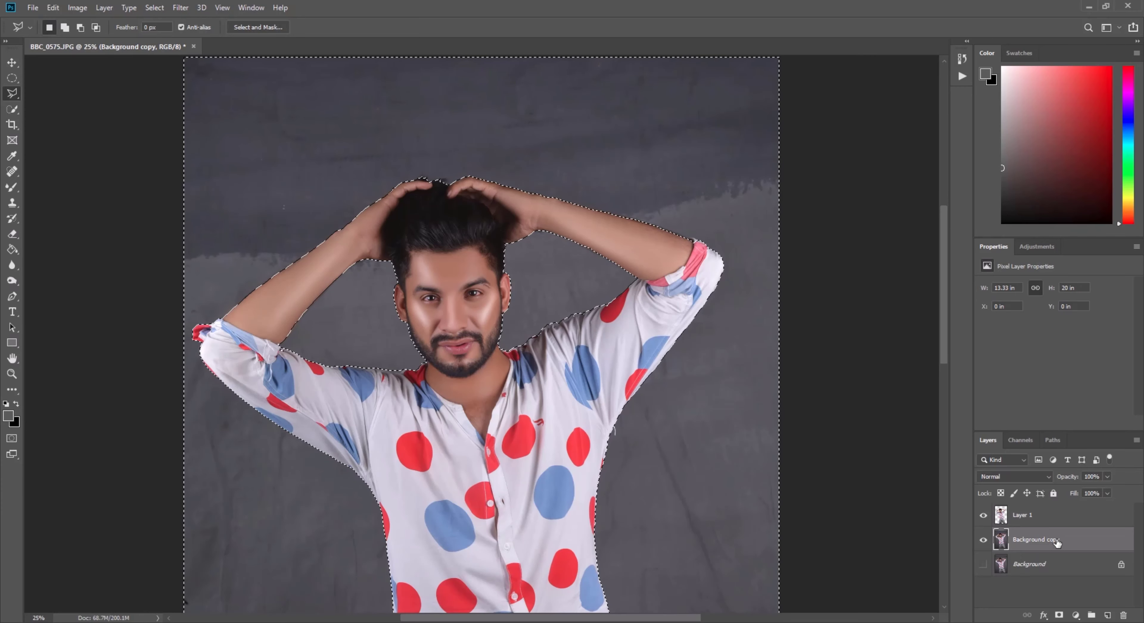
{"action": "key", "text": "ctrl+shift+alt+n"}
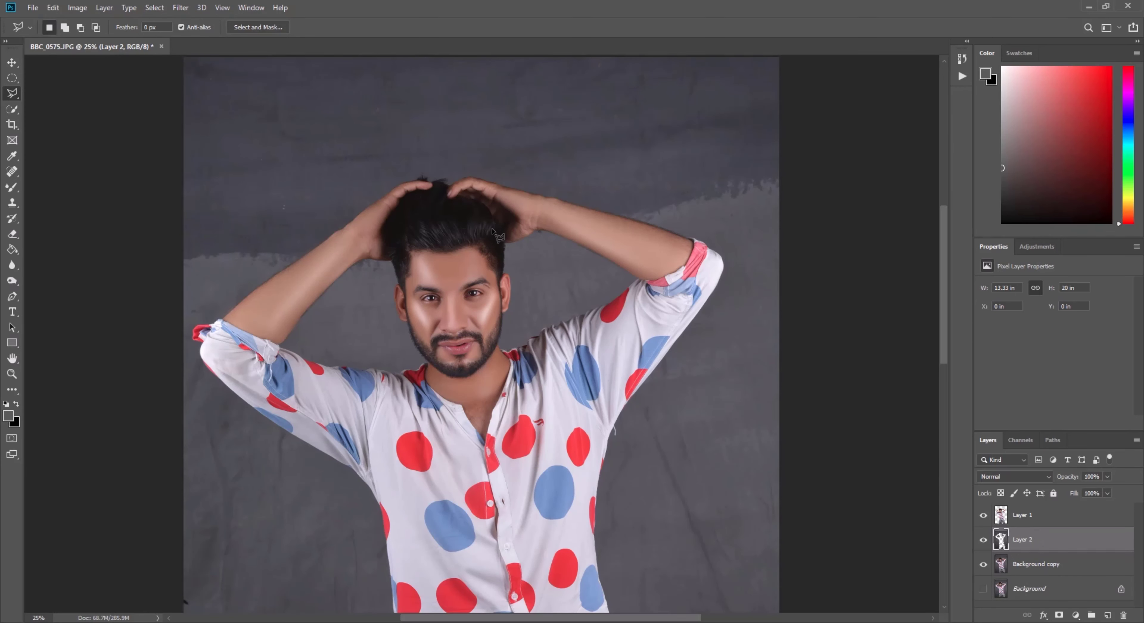
{"action": "left_click", "coordinate": [983, 515]}
{"action": "left_click", "coordinate": [987, 564]}
{"action": "left_click", "coordinate": [984, 564]}
{"action": "left_click", "coordinate": [983, 514]}
{"action": "left_click", "coordinate": [983, 538]}
{"action": "left_click", "coordinate": [983, 564]}
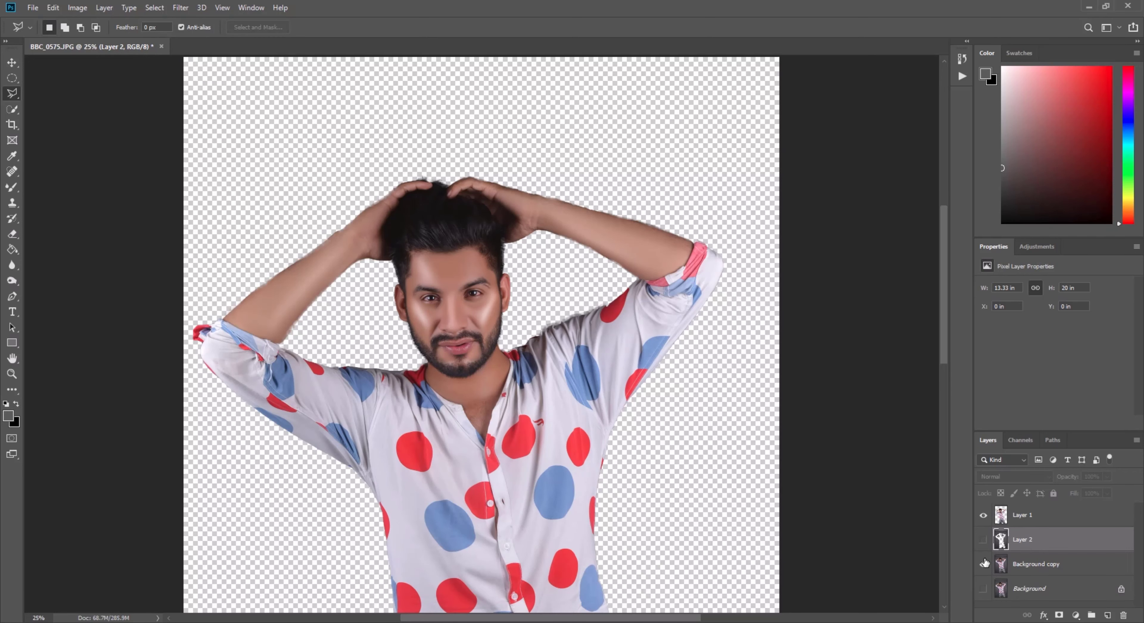
{"action": "left_click", "coordinate": [984, 563]}
{"action": "left_click", "coordinate": [983, 539]}
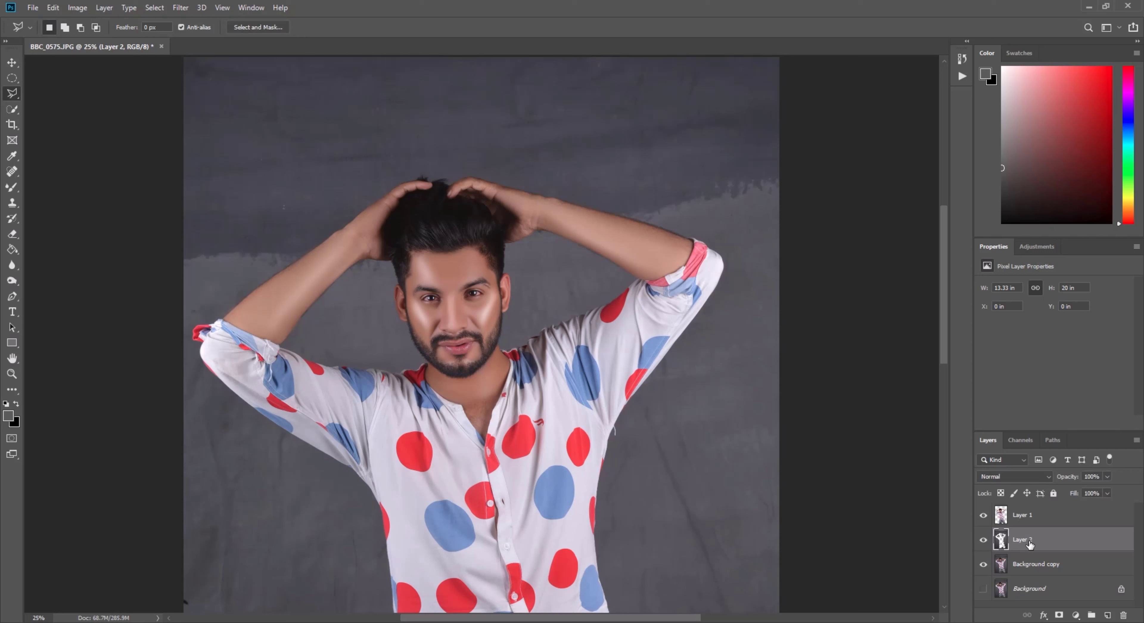
- Apply a Gaussian Blur with a 250-pixel radius to the backdrop on Layer 2
{"action": "left_click", "coordinate": [180, 7]}
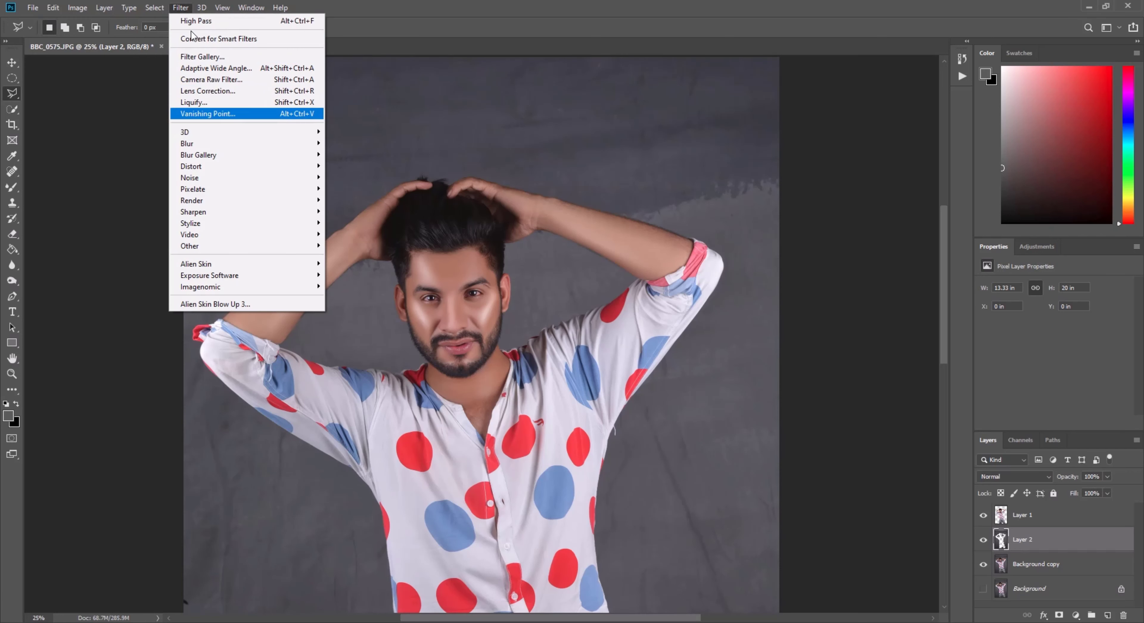
{"action": "mouse_move", "coordinate": [216, 142]}
{"action": "left_click", "coordinate": [378, 188]}
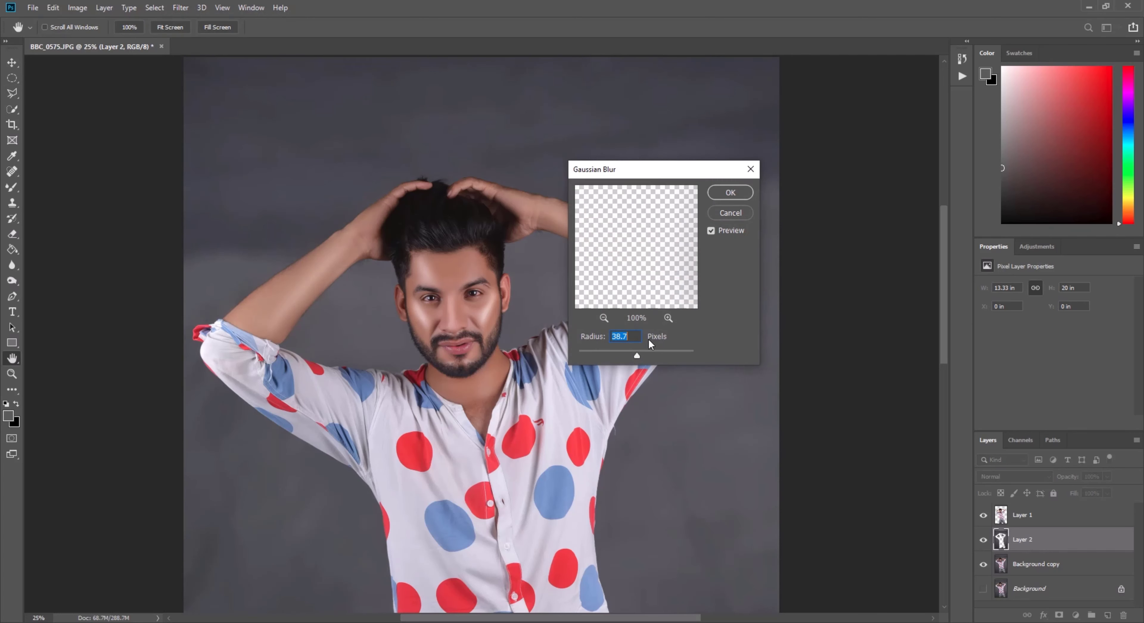
{"action": "type", "text": "250"}
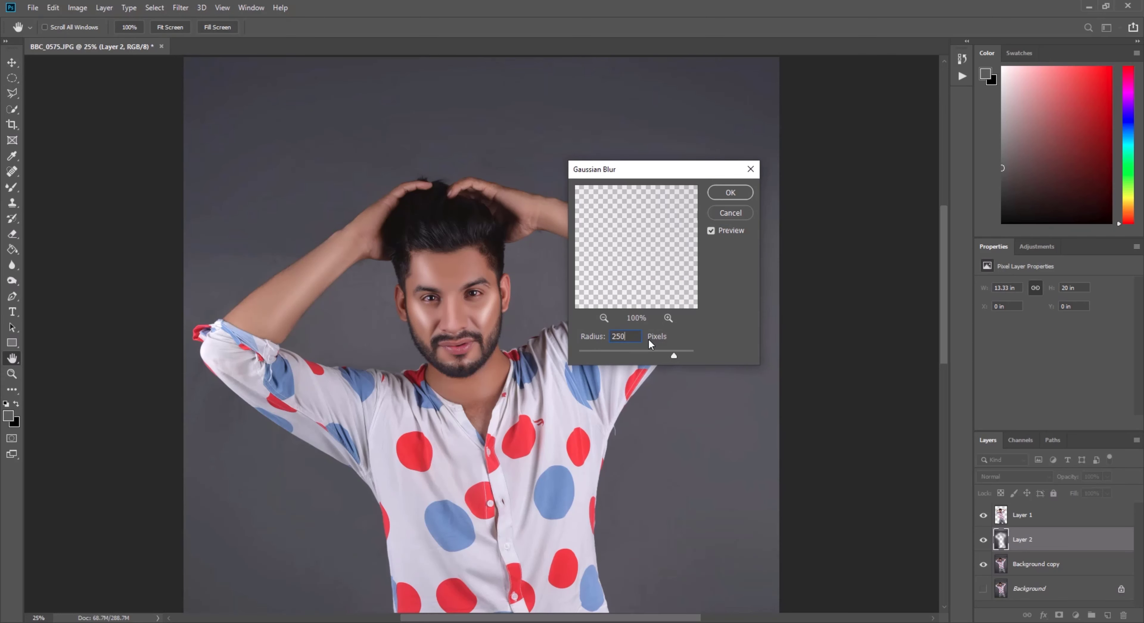
{"action": "key", "text": "Return"}
- Set up the Mixer Brush with a size of 1300 pixels for smoothing the backdrop on Layer 2
{"action": "key", "text": "l"}
{"action": "key", "text": "z"}
{"action": "right_click", "coordinate": [550, 305]}
{"action": "left_click", "coordinate": [558, 313]}
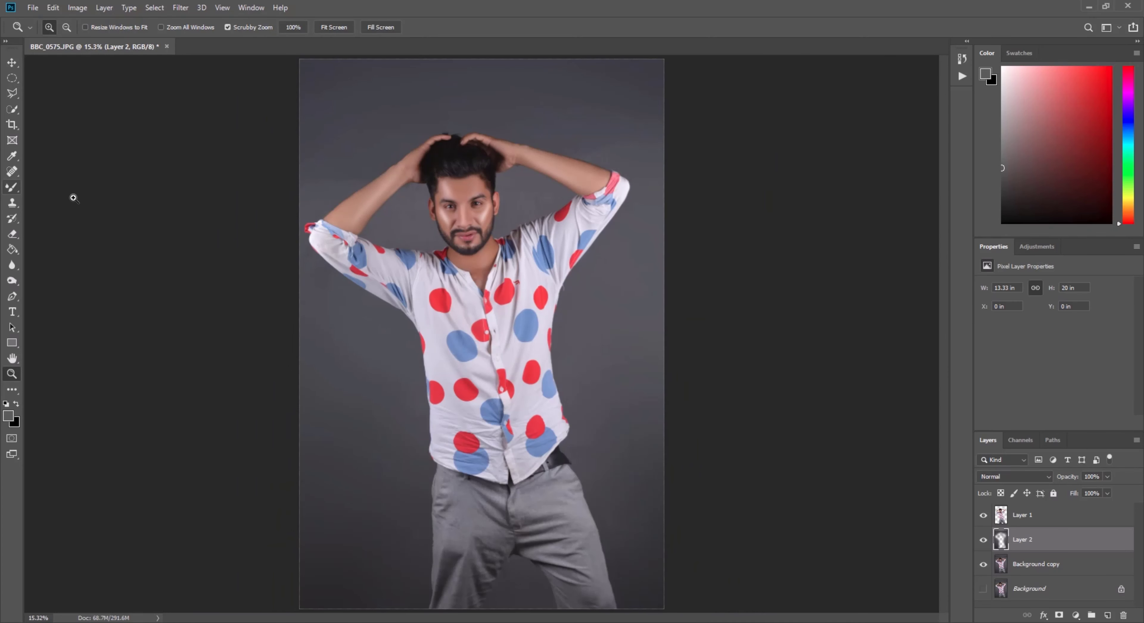
{"action": "left_click", "coordinate": [7, 190]}
{"action": "key", "text": "bracketright"}
{"action": "key", "text": "bracketright"}
{"action": "key", "text": "bracketright"}
{"action": "key", "text": "bracketright"}
{"action": "key", "text": "bracketright"}
{"action": "key", "text": "bracketright"}
{"action": "key", "text": "bracketright"}
{"action": "key", "text": "bracketright"}
{"action": "key", "text": "bracketright"}
{"action": "key", "text": "bracketright"}
{"action": "key", "text": "bracketright"}
{"action": "key", "text": "bracketright"}
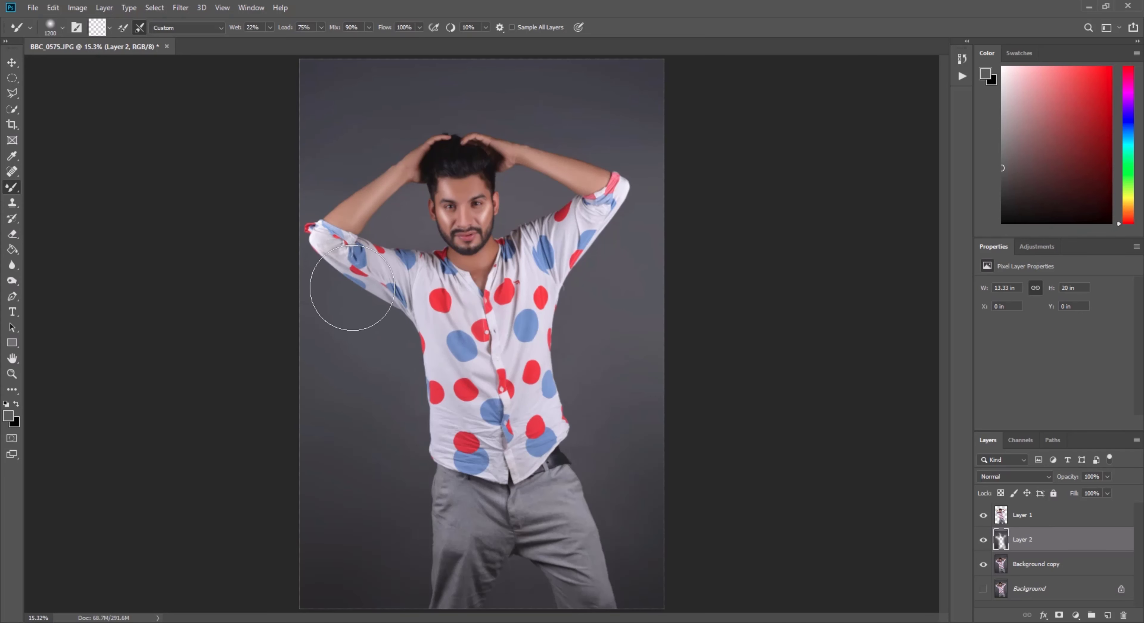
{"action": "key", "text": "bracketright"}
- Open the desktop images background.jpg and b.jpeg in Photoshop as separate documents
{"action": "left_click", "coordinate": [33, 8]}
{"action": "left_click", "coordinate": [805, 6]}
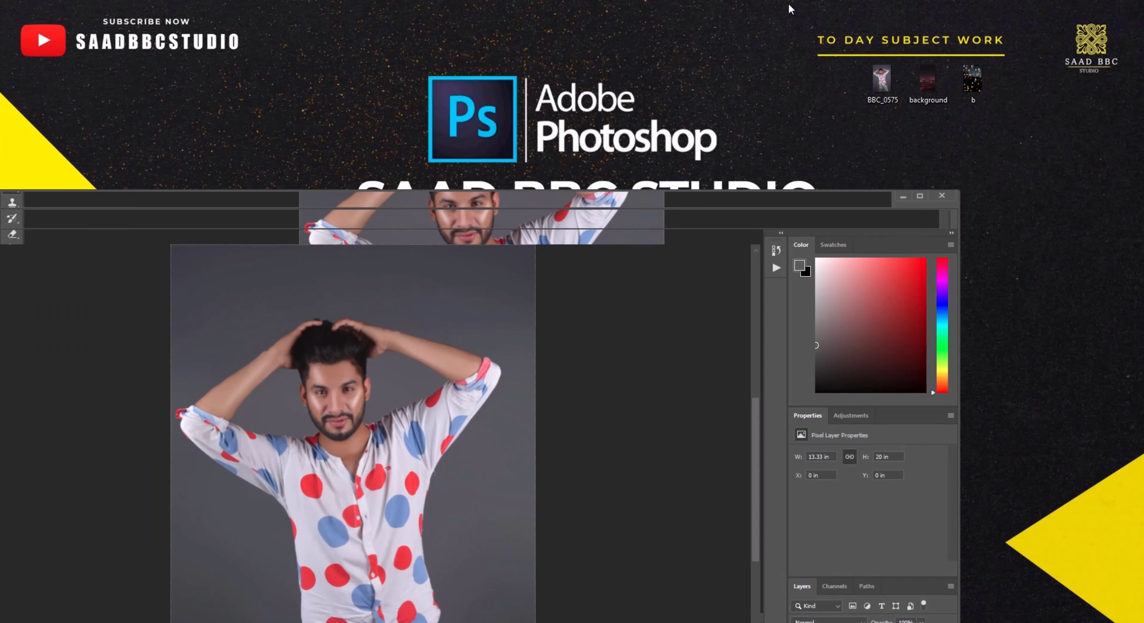
{"action": "left_click_drag", "start_coordinate": [997, 113], "coordinate": [600, 235]}
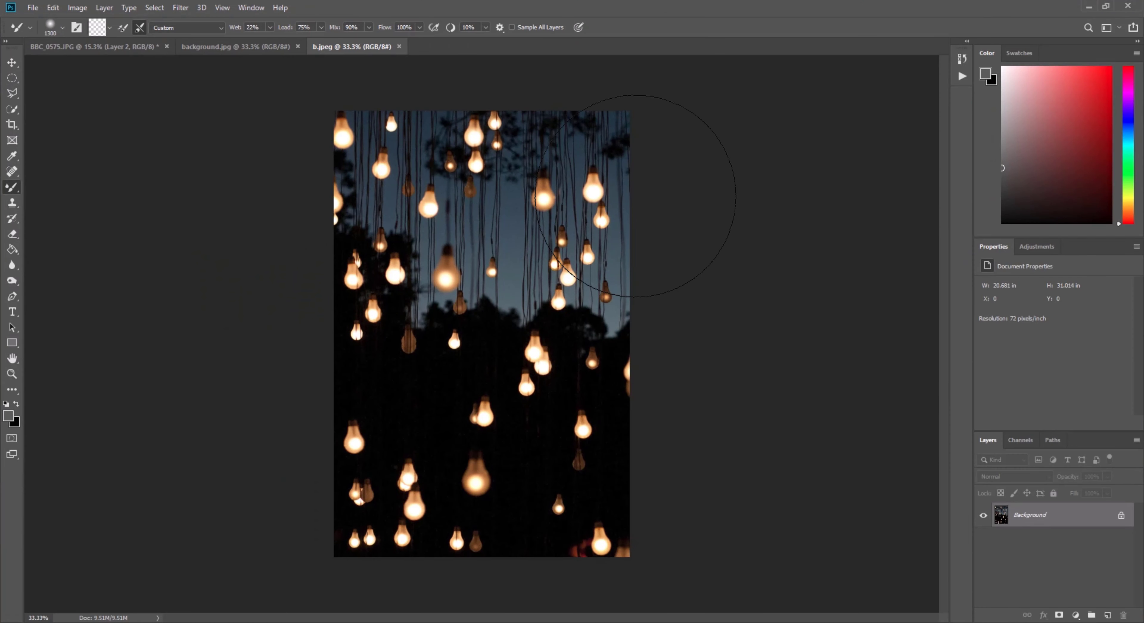
- Unlock the city skyline layer in background.jpg and bring it into the BBC_0575.JPG portrait above Layer 2
{"action": "left_click", "coordinate": [231, 47]}
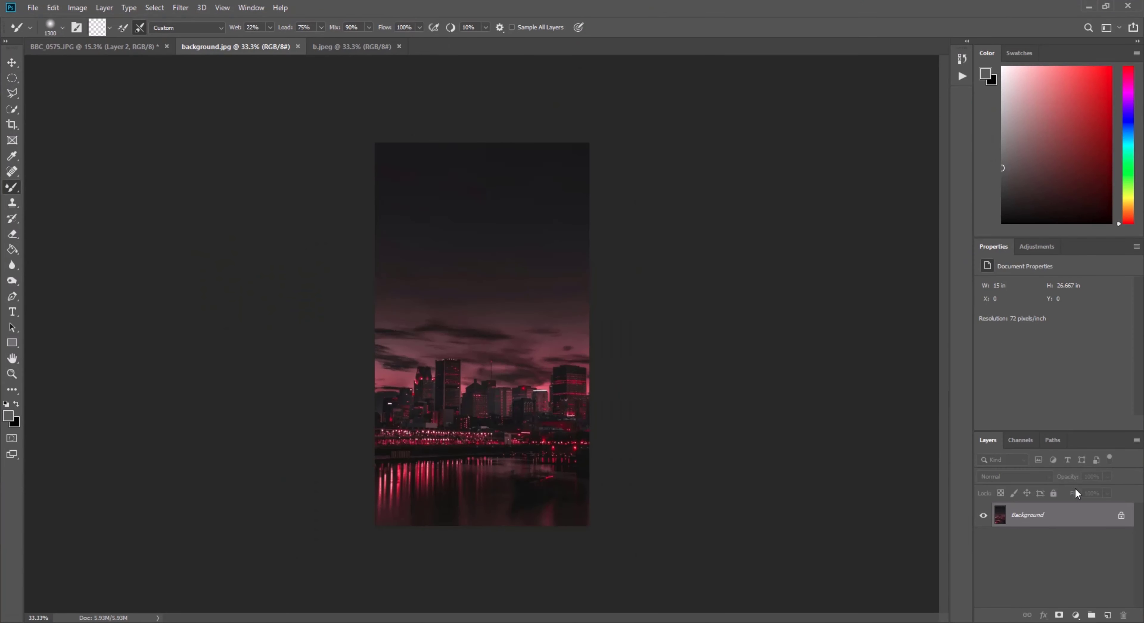
{"action": "left_click", "coordinate": [1121, 515]}
{"action": "left_click", "coordinate": [12, 62]}
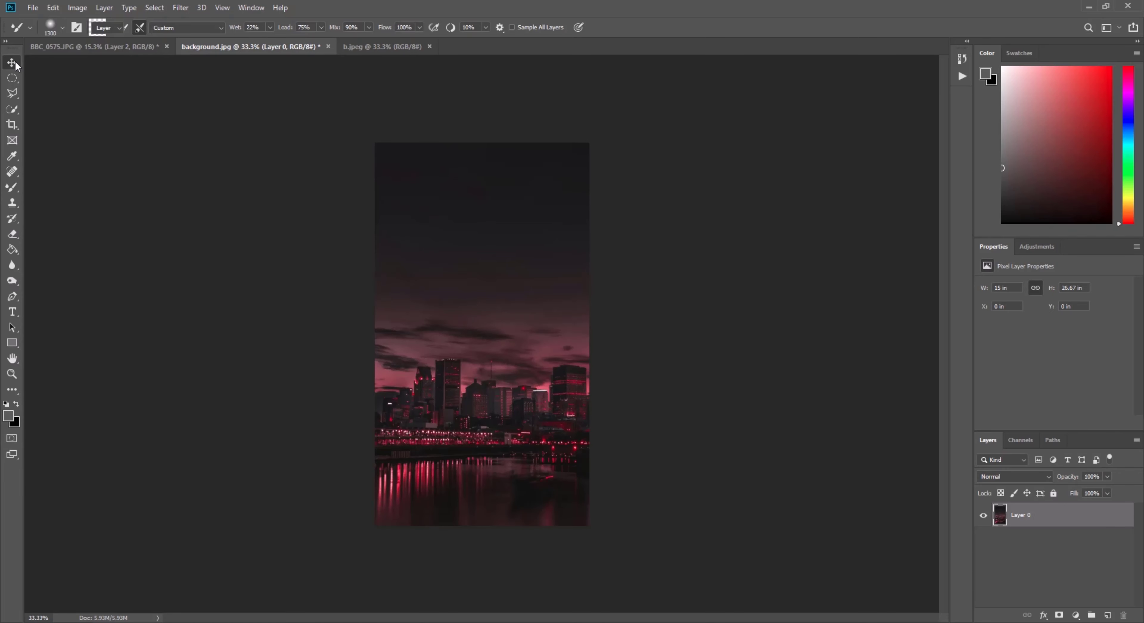
{"action": "left_click_drag", "start_coordinate": [504, 328], "coordinate": [408, 213]}
- Scale the city skyline to about 370% and move it down so it covers the whole portrait canvas
{"action": "left_click_drag", "start_coordinate": [455, 210], "coordinate": [665, 247]}
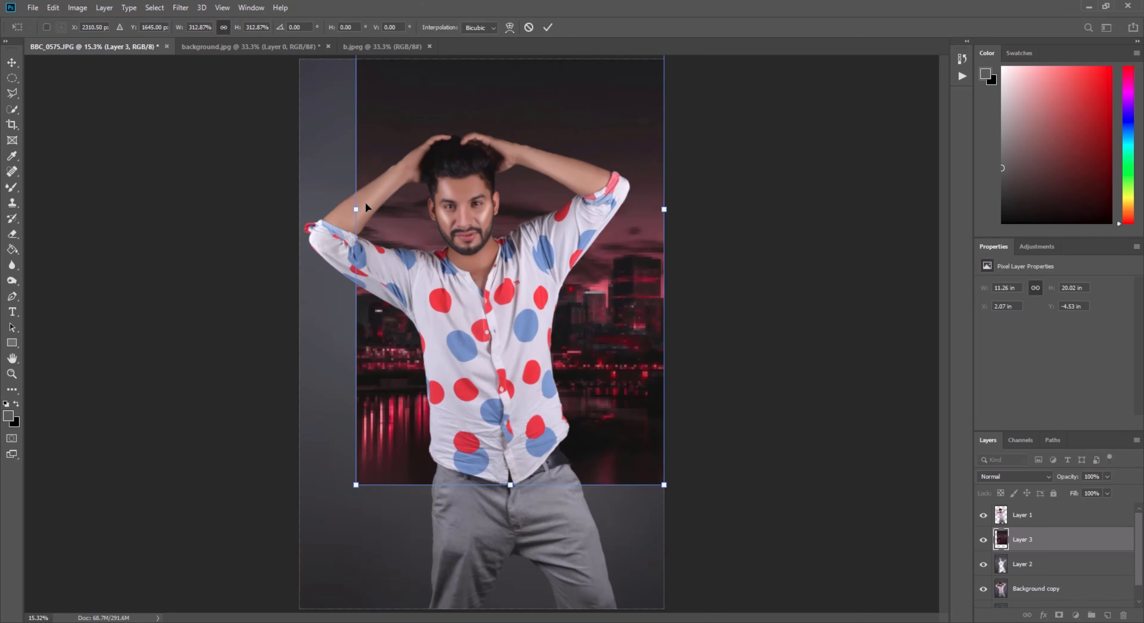
{"action": "left_click_drag", "start_coordinate": [356, 209], "coordinate": [300, 208]}
{"action": "left_click_drag", "start_coordinate": [338, 341], "coordinate": [339, 417]}
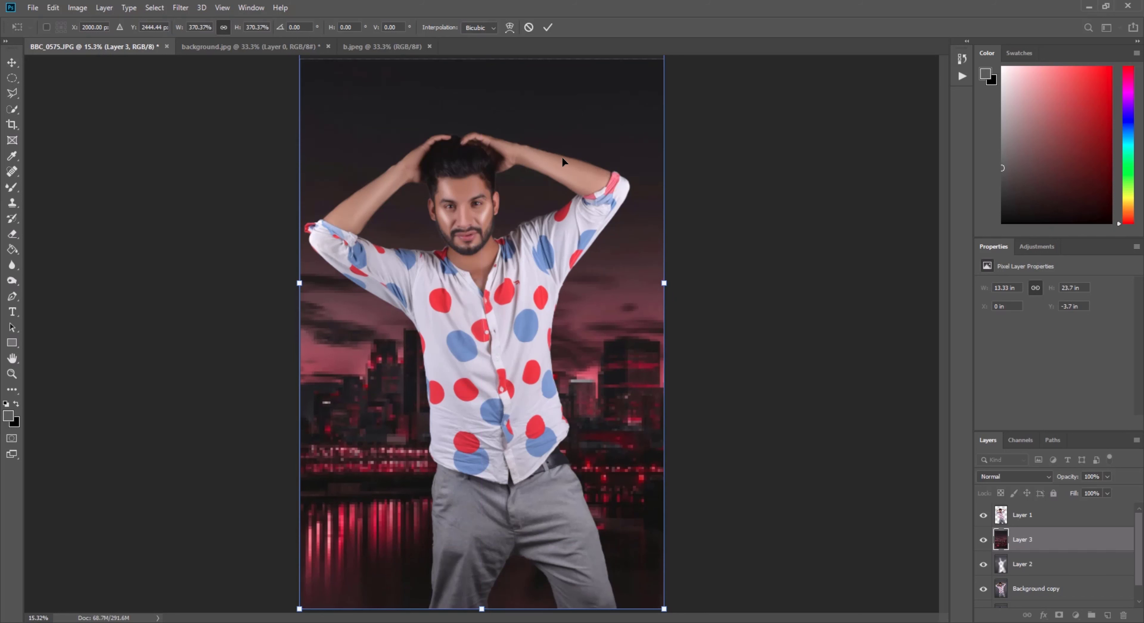
{"action": "left_click", "coordinate": [548, 27]}
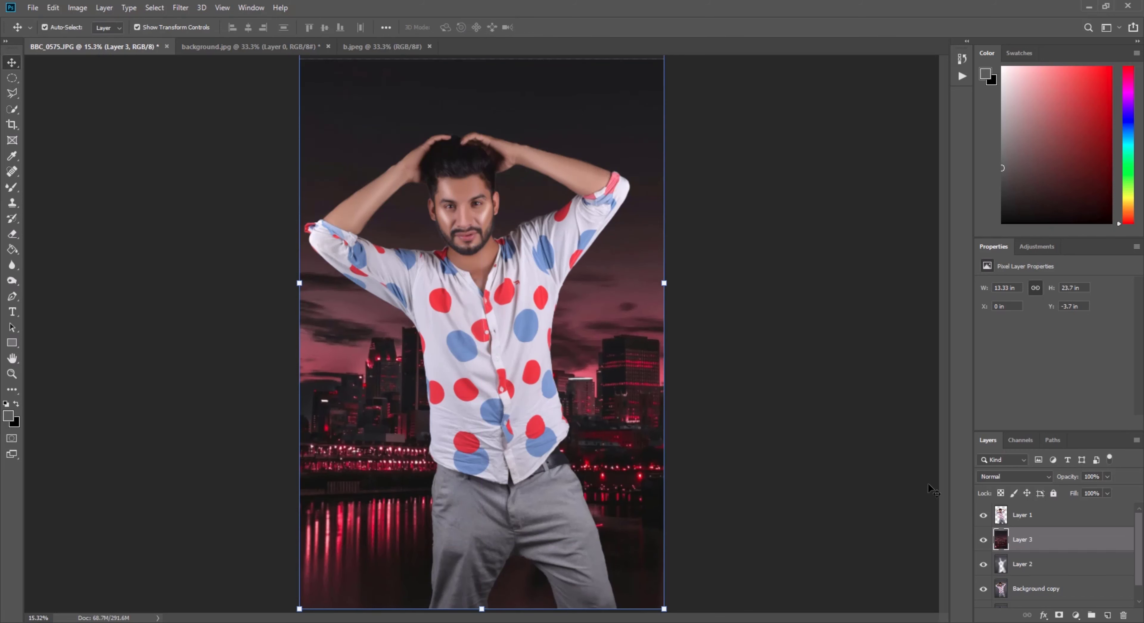
- Try the Multiply blend mode on the city skyline layer and set it to Soft Light instead
{"action": "left_click", "coordinate": [1002, 477]}
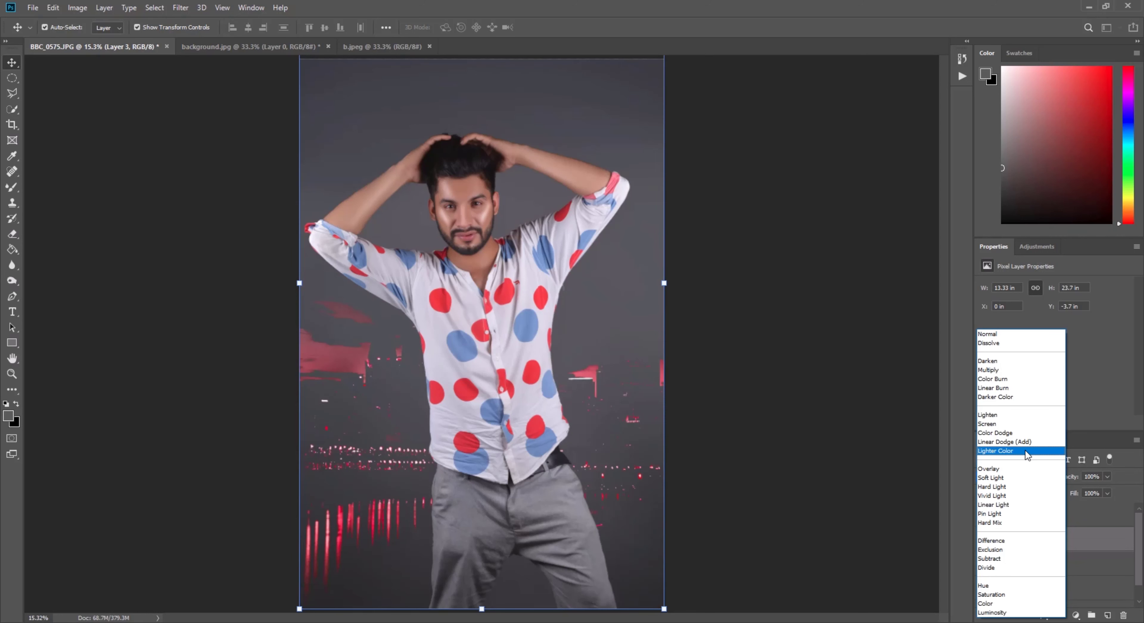
{"action": "left_click", "coordinate": [1006, 371]}
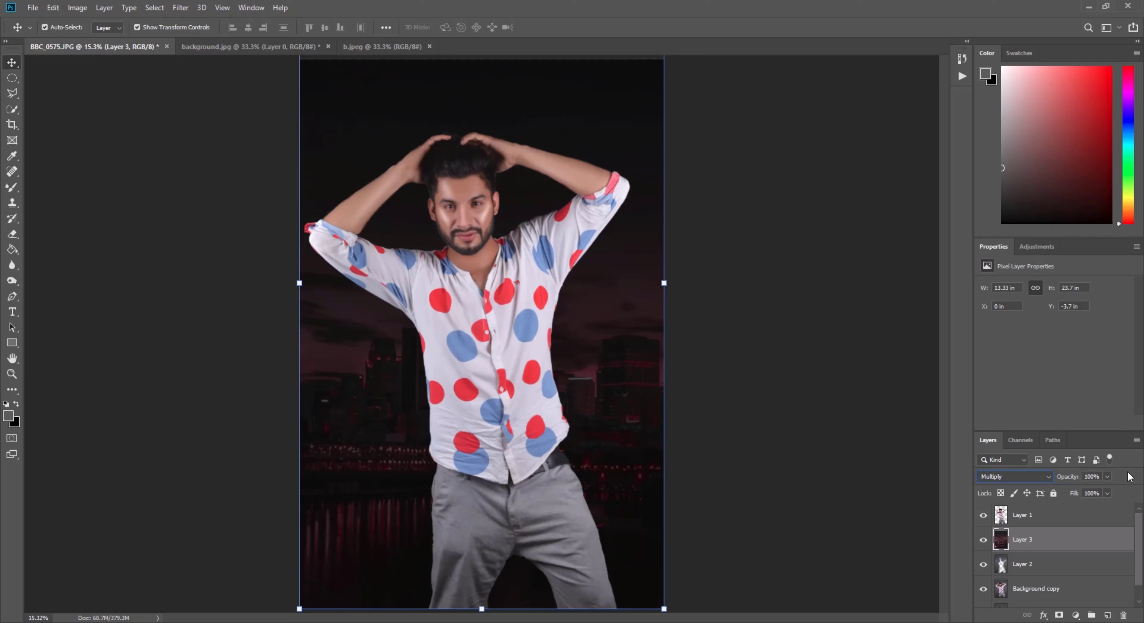
{"action": "left_click", "coordinate": [1107, 476]}
{"action": "mouse_move", "coordinate": [1105, 489]}
{"action": "left_mouse_down"}
{"action": "mouse_move", "coordinate": [1087, 493]}
{"action": "mouse_move", "coordinate": [1111, 490]}
{"action": "left_mouse_up"}
{"action": "left_click", "coordinate": [1008, 476]}
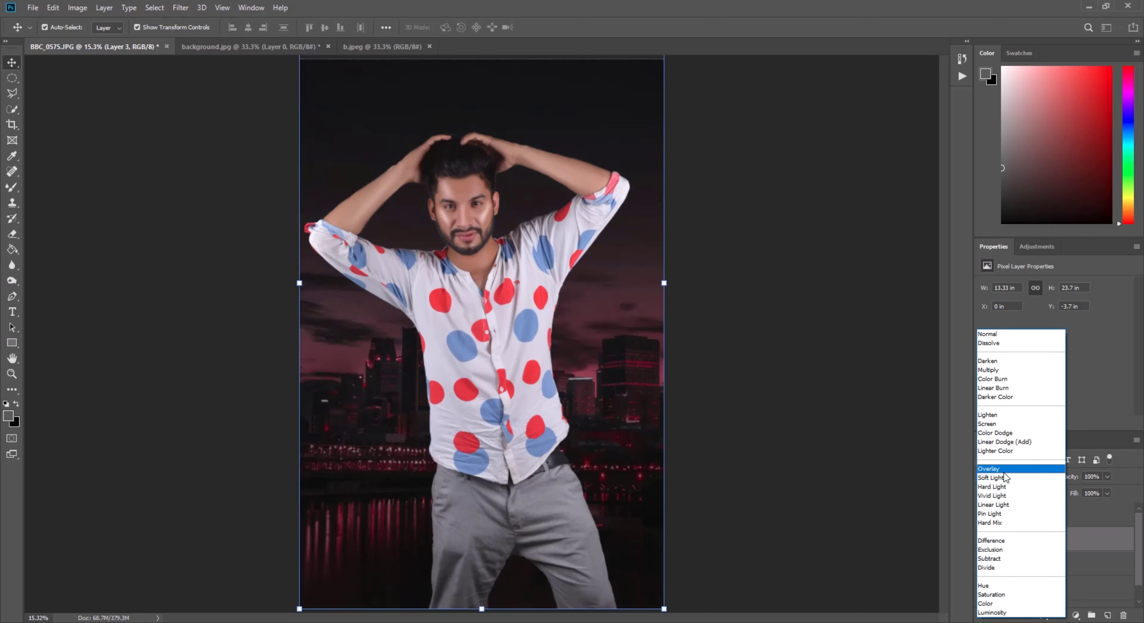
{"action": "left_click", "coordinate": [1004, 477]}
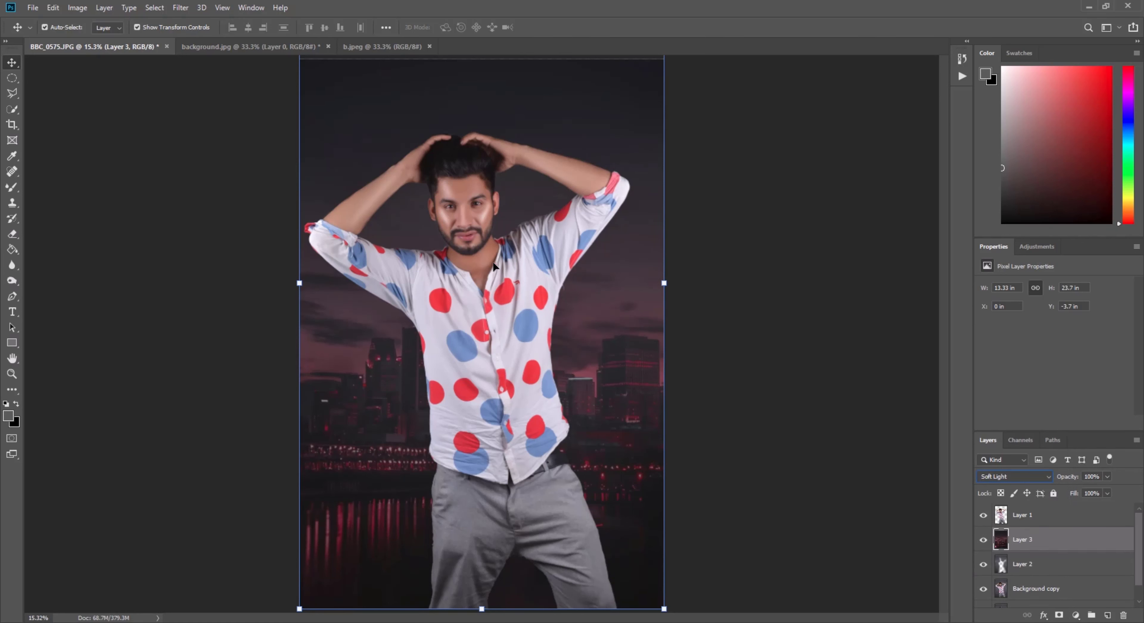
- Examine the cut-out edges around the man's beard, collar, arms and shoulders against the new skyline
{"action": "left_click", "coordinate": [12, 374]}
{"action": "left_click", "coordinate": [453, 198]}
{"action": "left_click", "coordinate": [453, 198]}
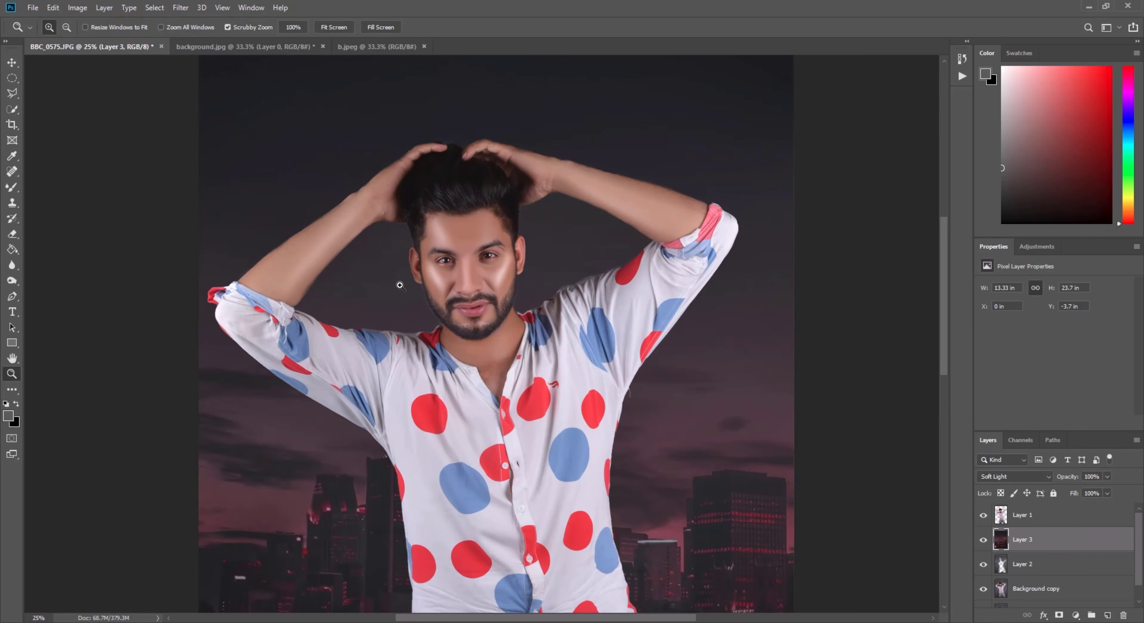
{"action": "right_click", "coordinate": [396, 274]}
{"action": "left_click", "coordinate": [402, 283]}
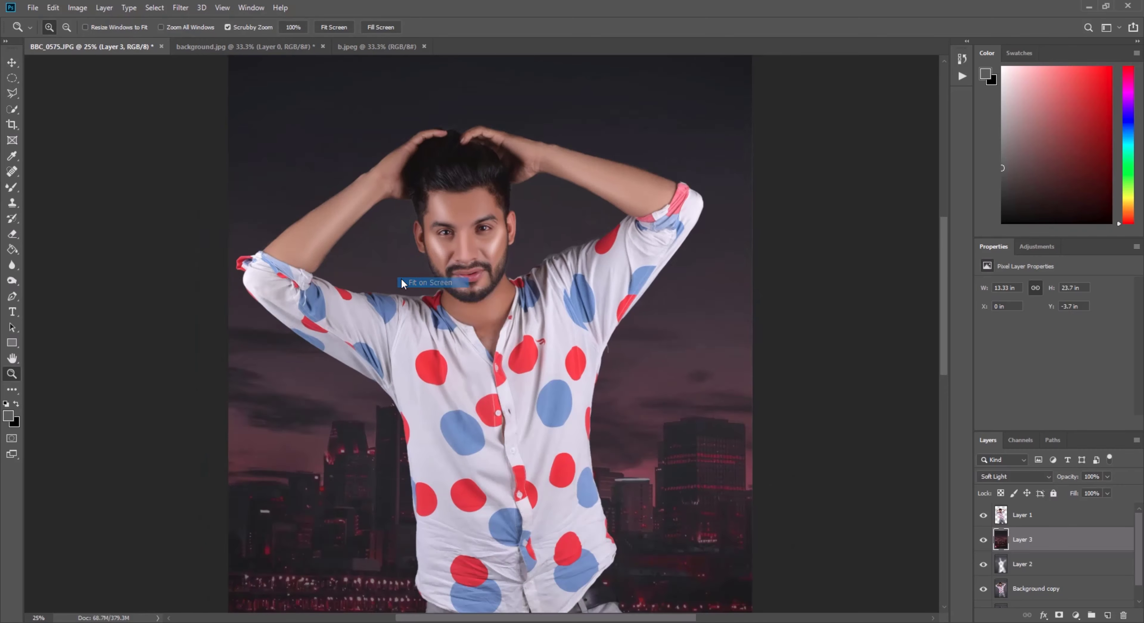
{"action": "left_click", "coordinate": [434, 226]}
{"action": "left_click", "coordinate": [434, 226]}
{"action": "left_click", "coordinate": [434, 226]}
{"action": "left_click", "coordinate": [433, 226]}
{"action": "left_click", "coordinate": [434, 226]}
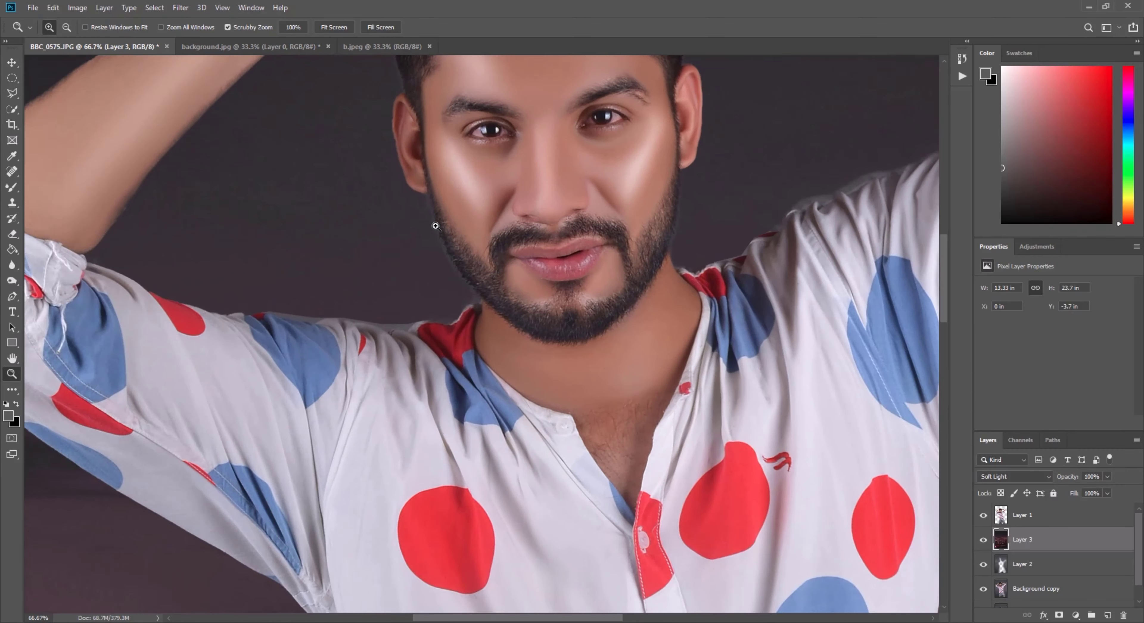
{"action": "left_click", "coordinate": [433, 226]}
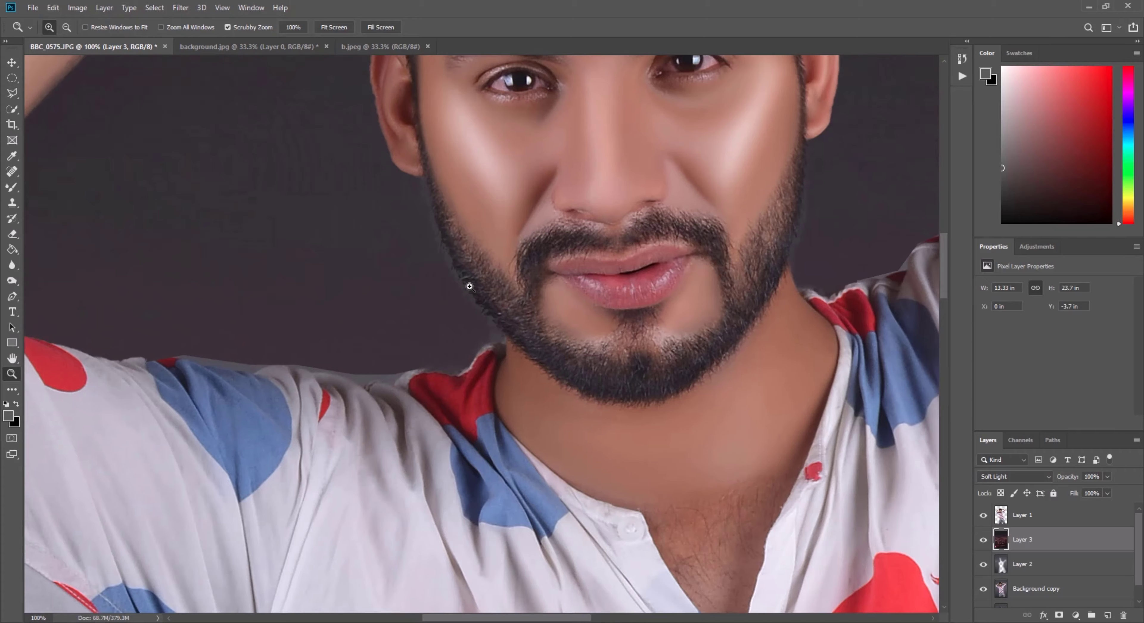
{"action": "left_click", "coordinate": [466, 291]}
{"action": "left_click", "coordinate": [467, 290]}
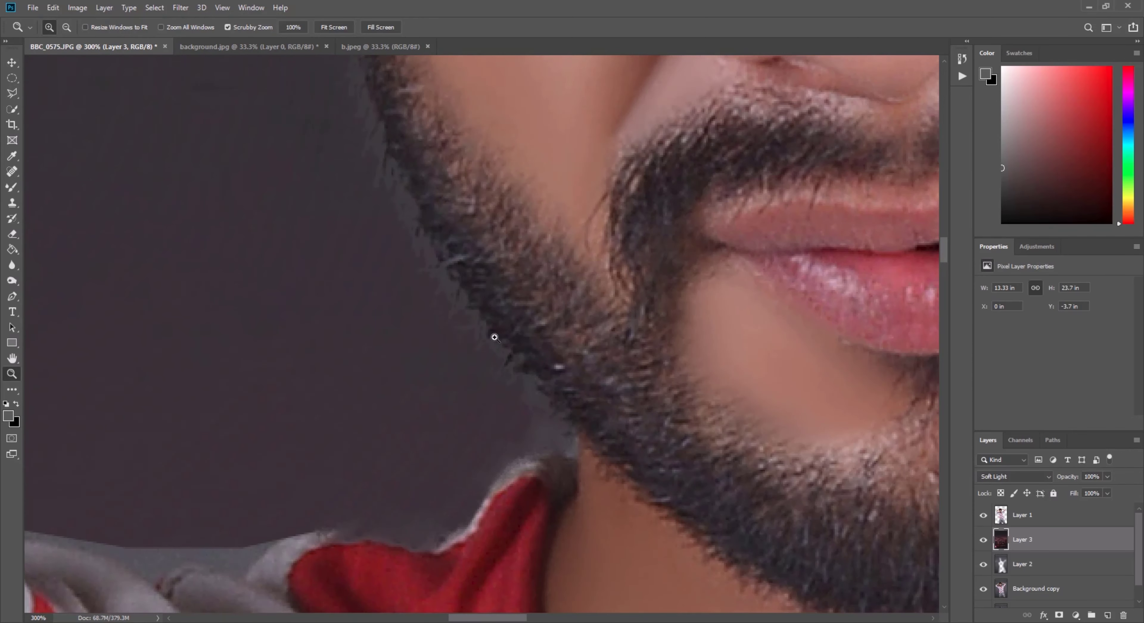
{"action": "right_click", "coordinate": [490, 241]}
{"action": "left_click", "coordinate": [493, 251]}
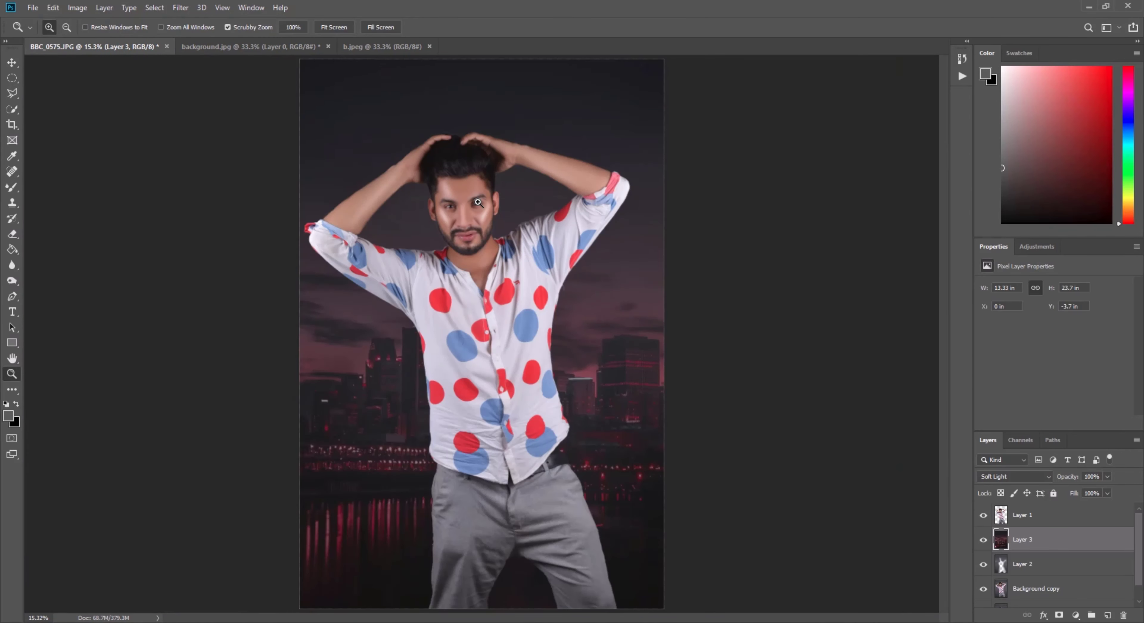
{"action": "left_click", "coordinate": [472, 215]}
{"action": "left_click", "coordinate": [471, 215]}
{"action": "left_click", "coordinate": [471, 215]}
{"action": "left_click", "coordinate": [472, 216]}
{"action": "left_click", "coordinate": [417, 217]}
{"action": "scroll", "coordinate": [329, 160], "scroll_direction": "up", "scroll_amount": 1}
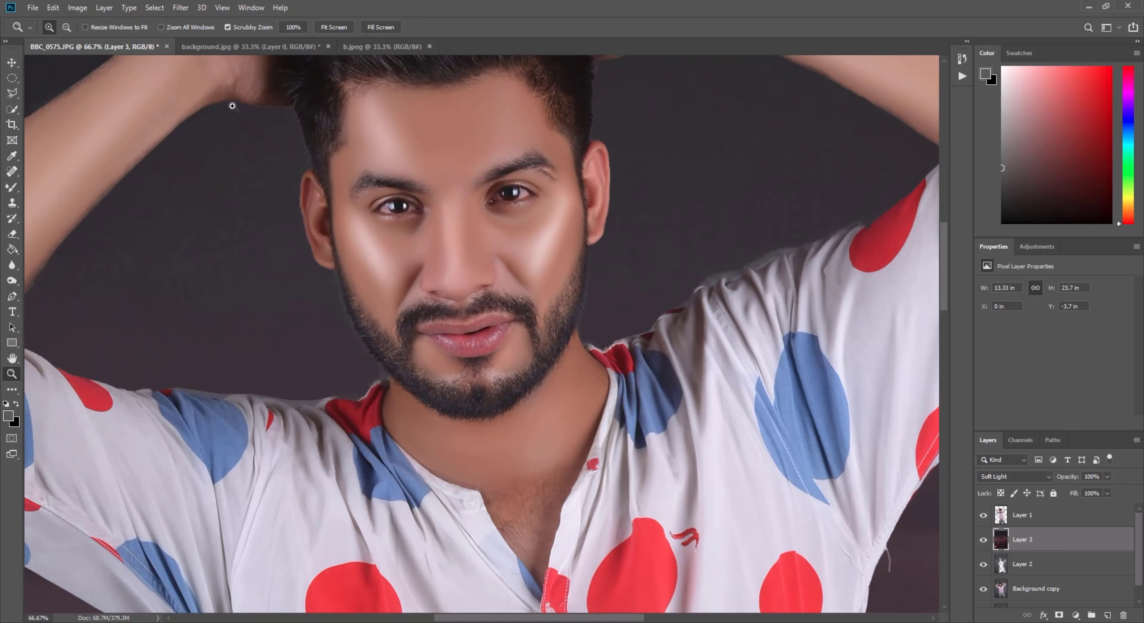
- Defringe the cut-out man on Layer 1 with a width of 1 pixel
{"action": "left_click", "coordinate": [1078, 515]}
{"action": "left_click", "coordinate": [104, 7]}
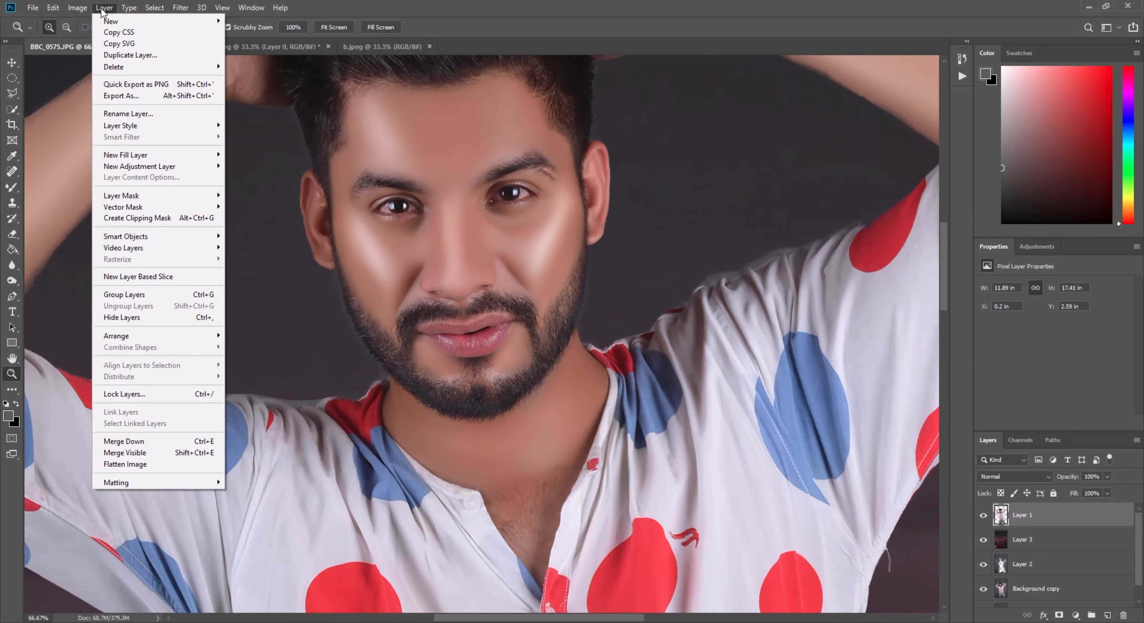
{"action": "mouse_move", "coordinate": [187, 483]}
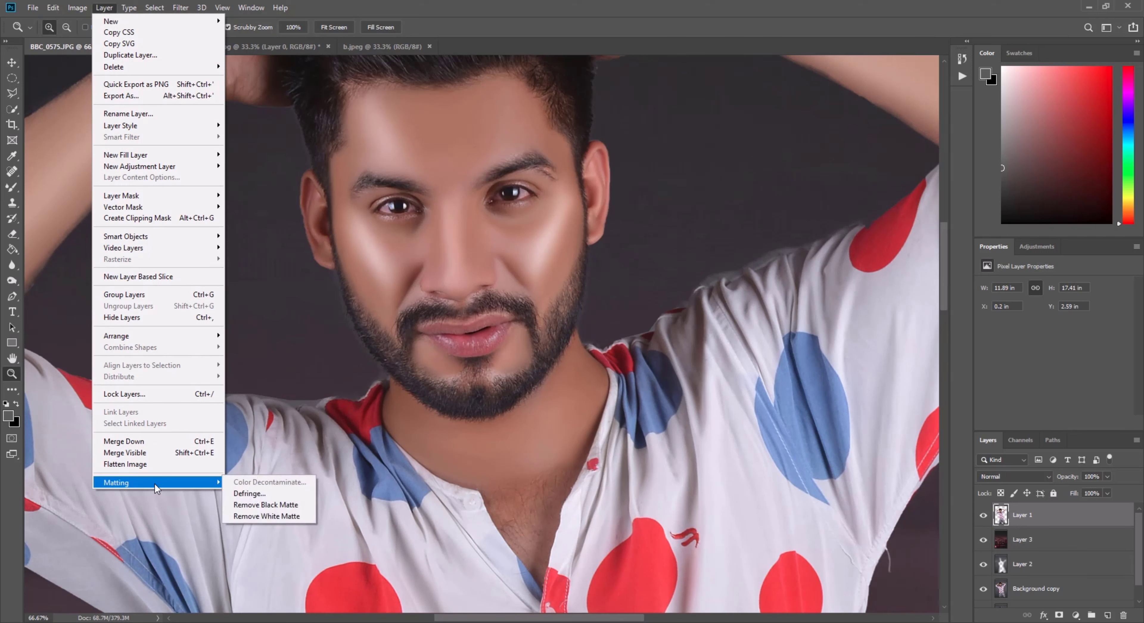
{"action": "left_click", "coordinate": [259, 495]}
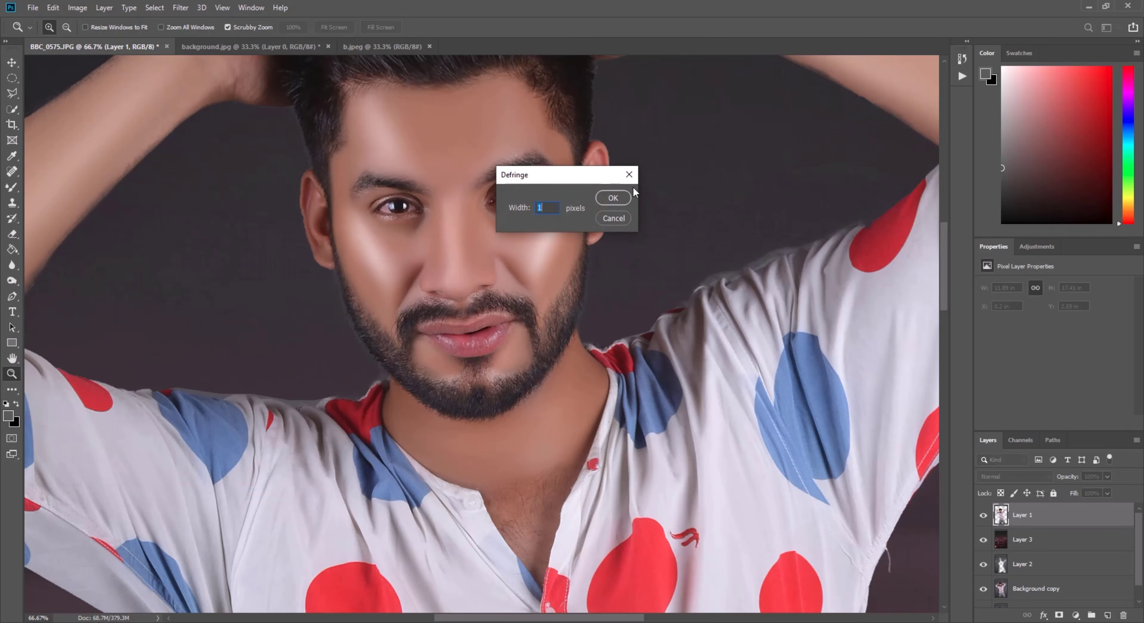
{"action": "key", "text": "Return"}
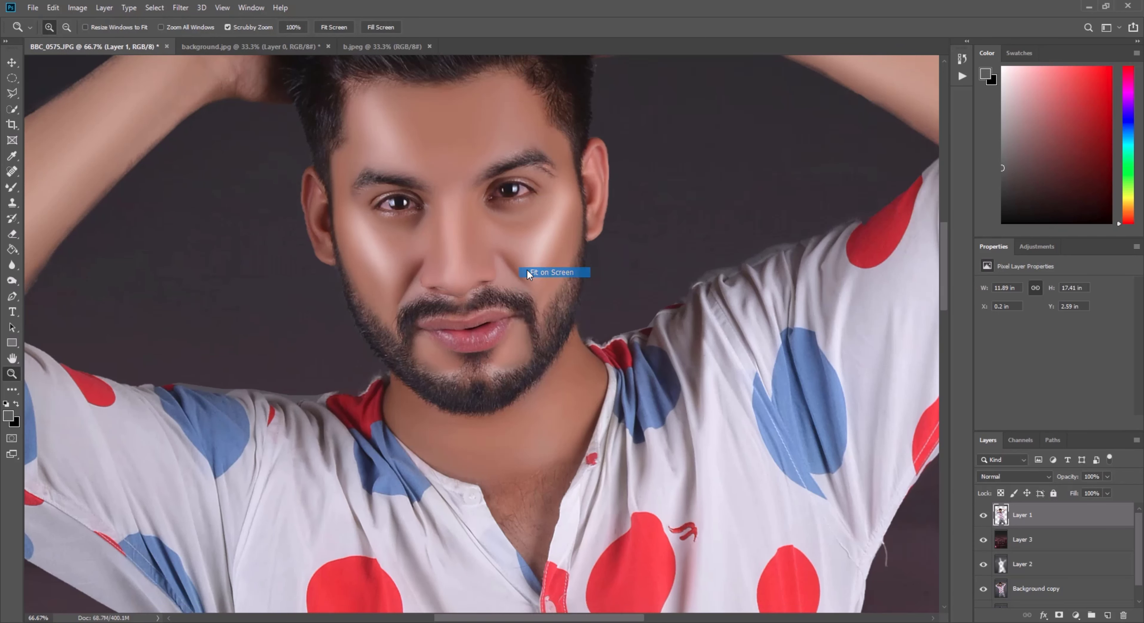
{"action": "key", "text": "ctrl+0"}
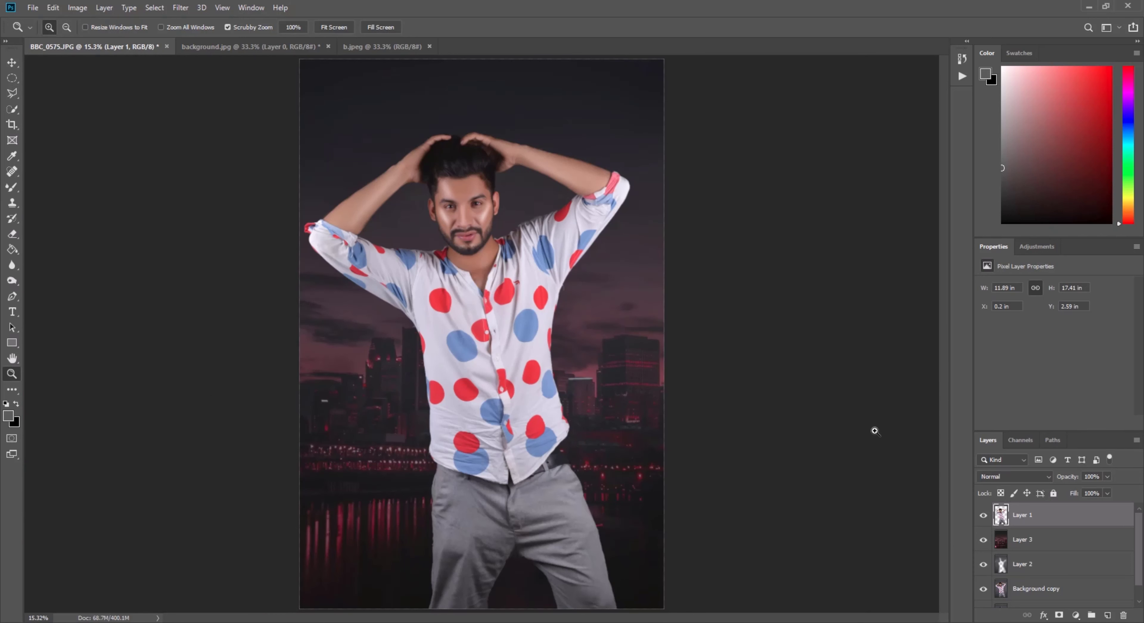
- Merge the visible layers and compare the composite with the original Background by toggling its visibility
{"action": "right_click", "coordinate": [1037, 518]}
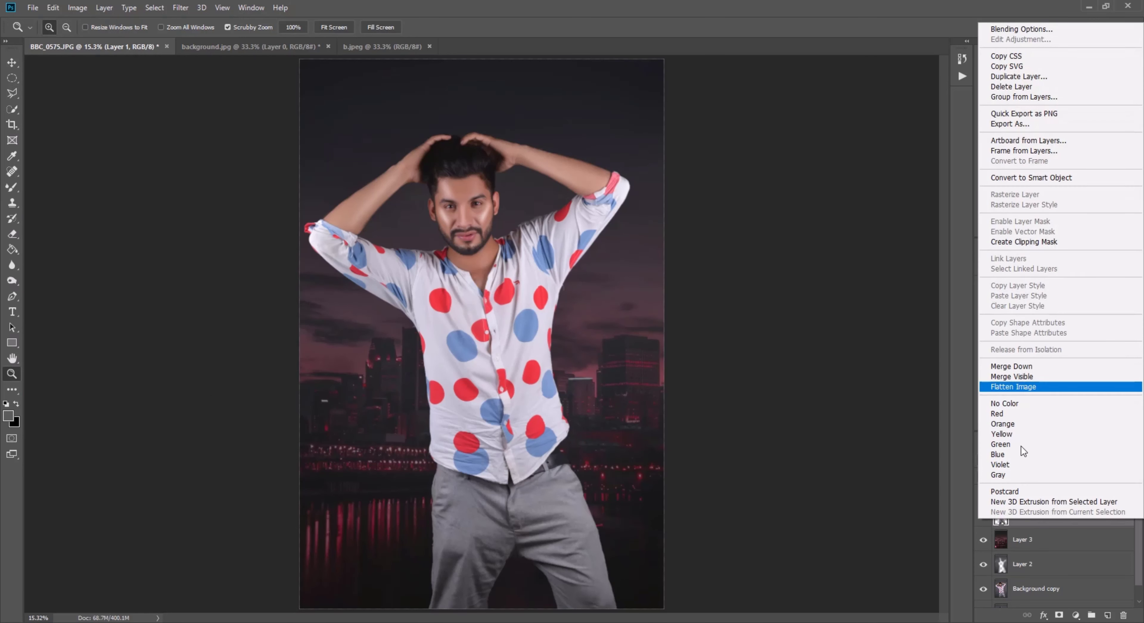
{"action": "left_click", "coordinate": [1016, 377]}
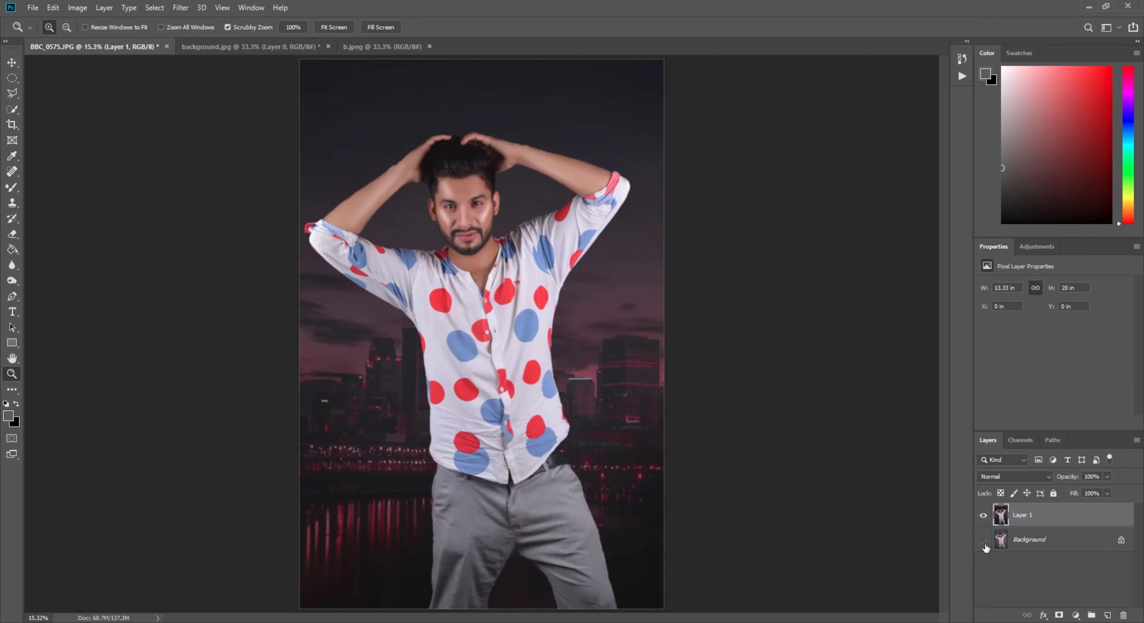
{"action": "left_click", "coordinate": [983, 539]}
{"action": "left_click", "coordinate": [984, 515]}
{"action": "left_click", "coordinate": [983, 515]}
{"action": "left_click", "coordinate": [983, 515]}
{"action": "left_click", "coordinate": [983, 515]}
{"action": "scroll", "coordinate": [427, 150], "scroll_direction": "up", "scroll_amount": 3}
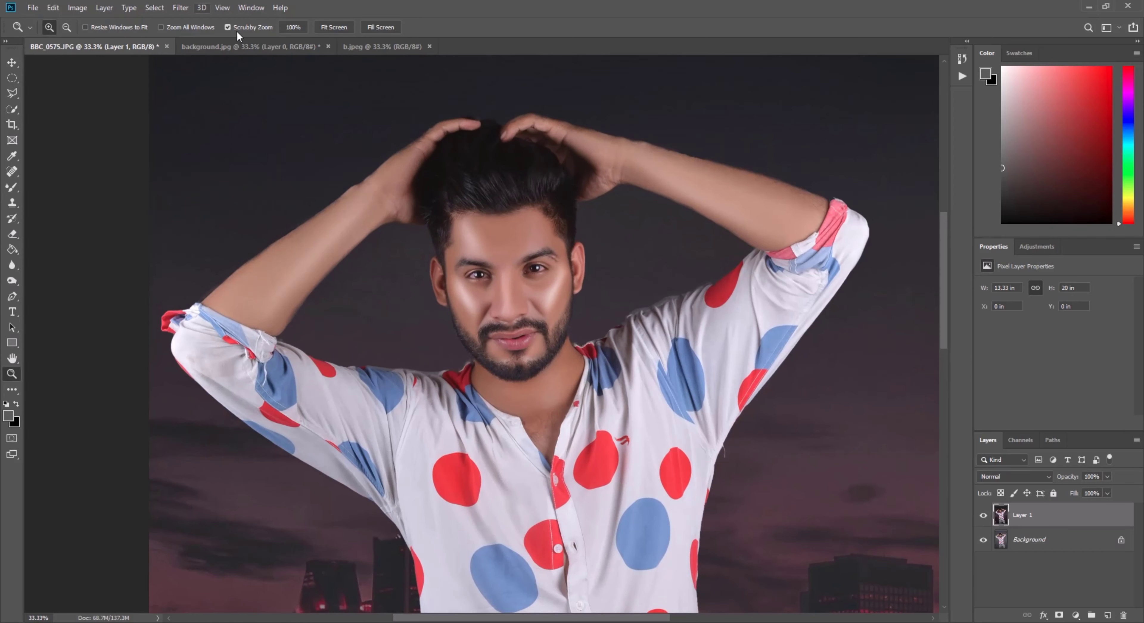
- Start the Camera Raw Filter on Layer 1 and set Highlights to -83, Vibrance to +43 and Whites to -37
{"action": "left_click", "coordinate": [180, 8]}
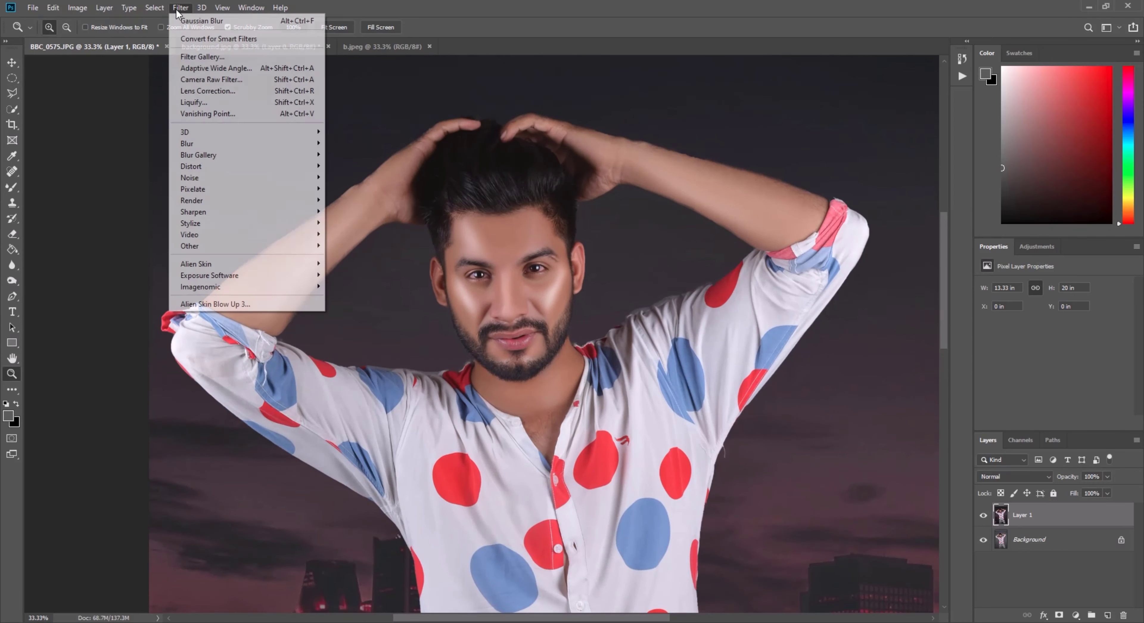
{"action": "left_click", "coordinate": [213, 81]}
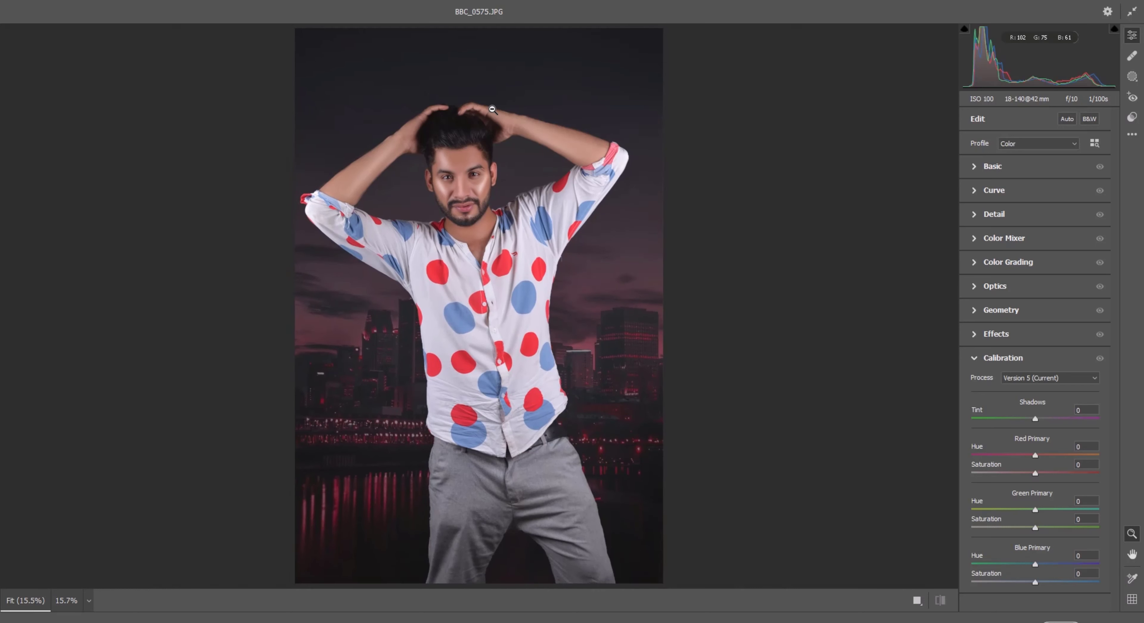
{"action": "left_click", "coordinate": [89, 601]}
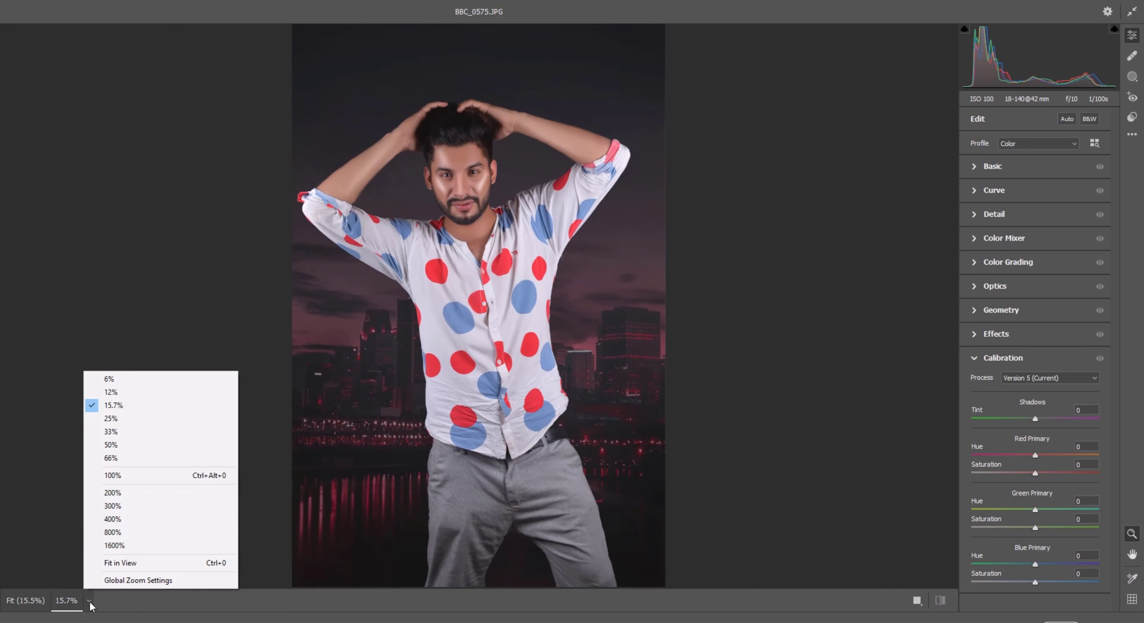
{"action": "left_click", "coordinate": [116, 444]}
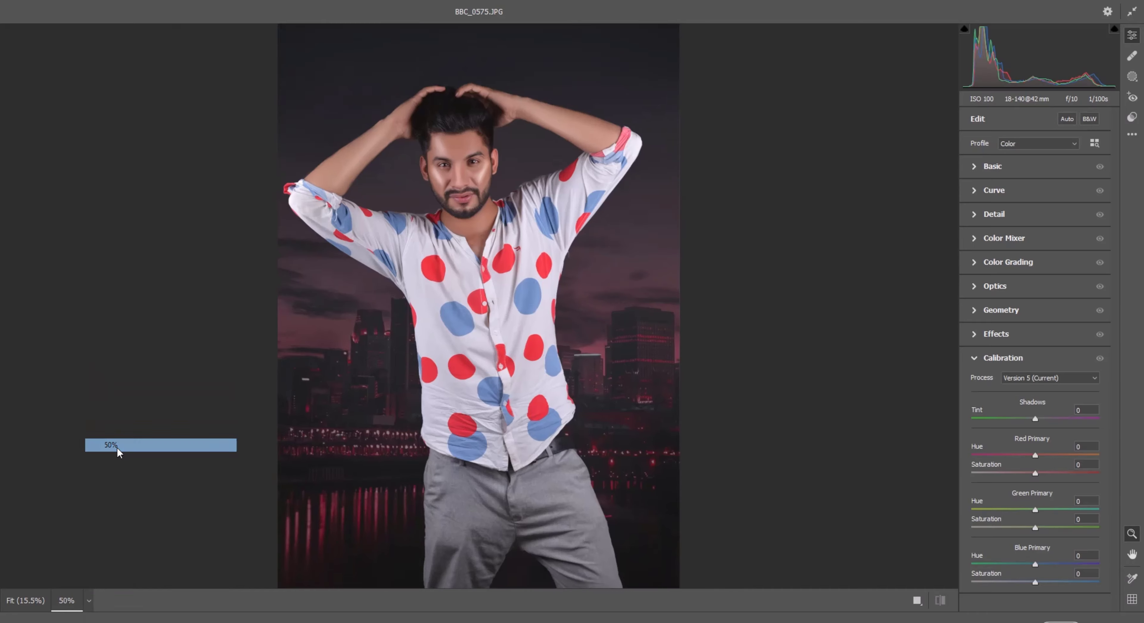
{"action": "scroll", "coordinate": [276, 467], "scroll_direction": "up", "scroll_amount": 5}
{"action": "scroll", "coordinate": [279, 462], "scroll_direction": "down", "scroll_amount": 6}
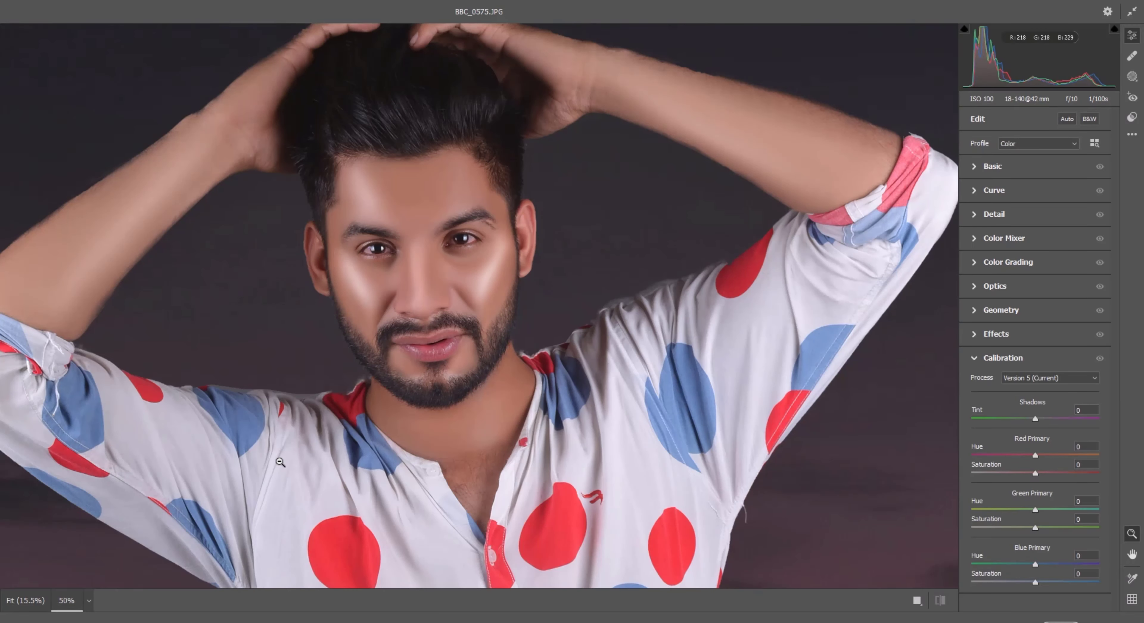
{"action": "left_click", "coordinate": [982, 169]}
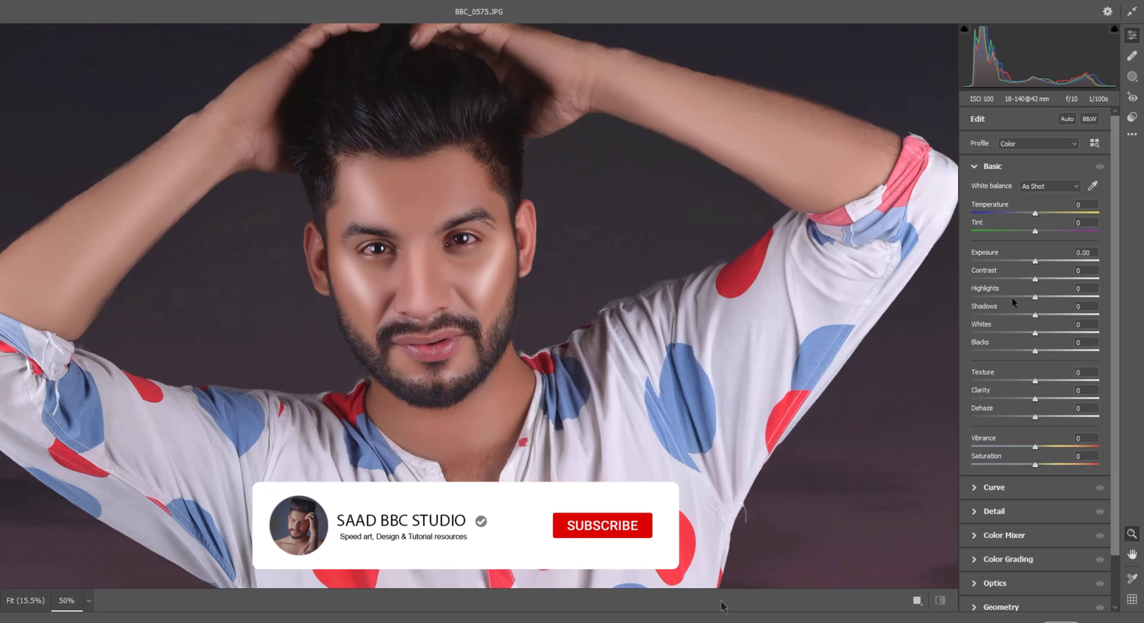
{"action": "left_click_drag", "start_coordinate": [1010, 298], "coordinate": [983, 301]}
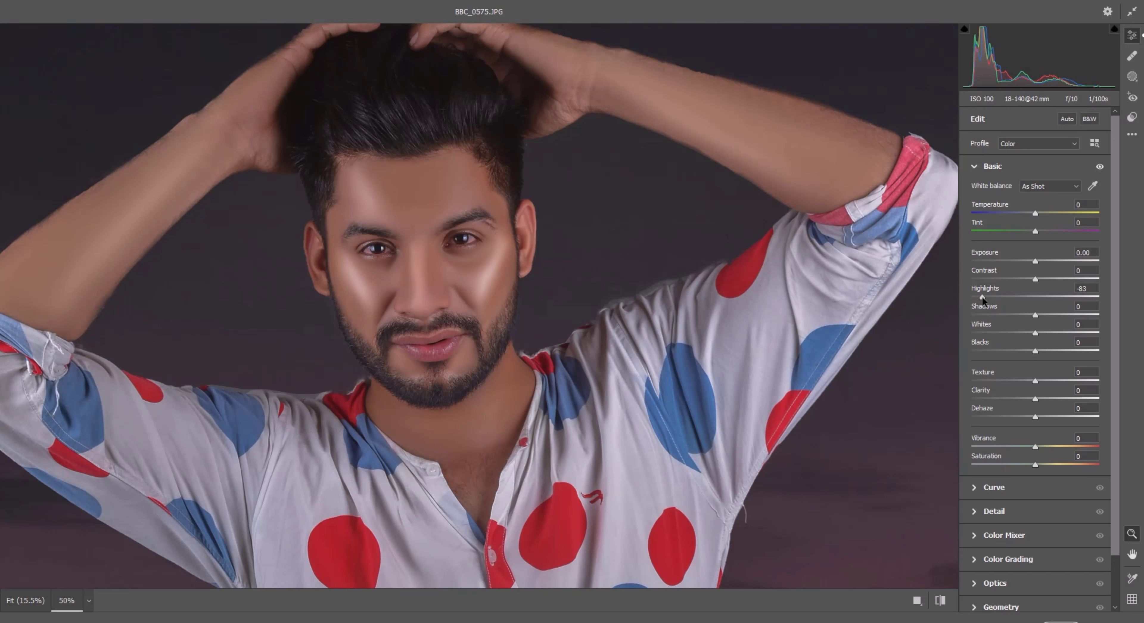
{"action": "left_click_drag", "start_coordinate": [1040, 450], "coordinate": [1063, 448]}
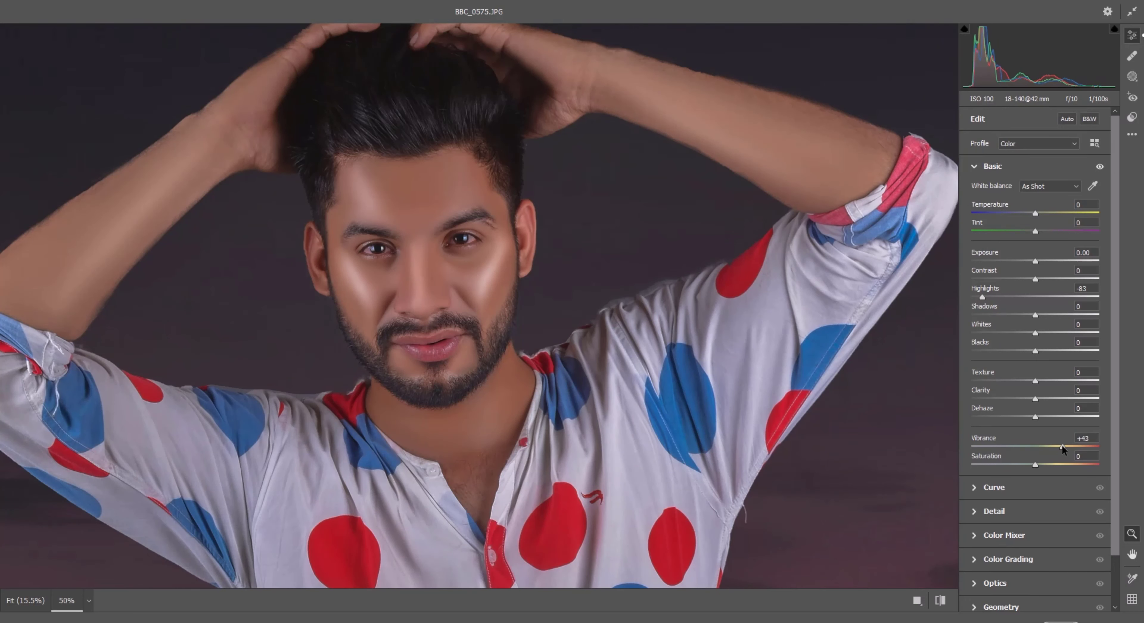
{"action": "left_click_drag", "start_coordinate": [1035, 332], "coordinate": [1011, 335]}
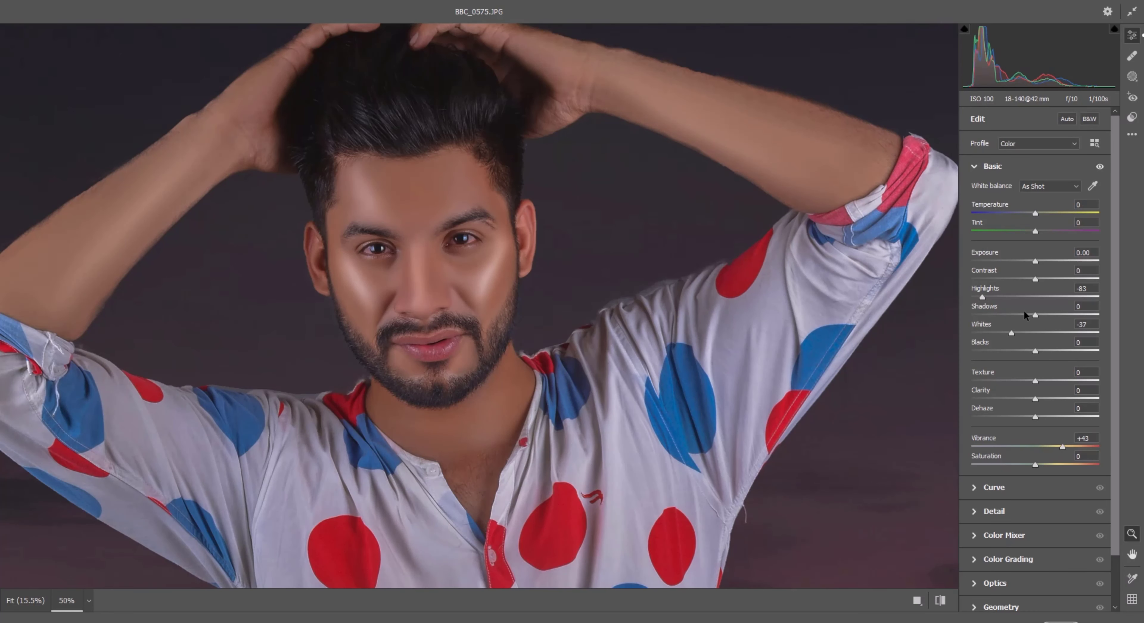
- Set Exposure to +0.05, Contrast to +3, Blacks to -9 and Clarity to +5 in the Basic adjustments
{"action": "left_click_drag", "start_coordinate": [1036, 261], "coordinate": [1036, 279]}
{"action": "left_click_drag", "start_coordinate": [1035, 351], "coordinate": [1030, 353]}
{"action": "left_click_drag", "start_coordinate": [1035, 399], "coordinate": [1038, 399]}
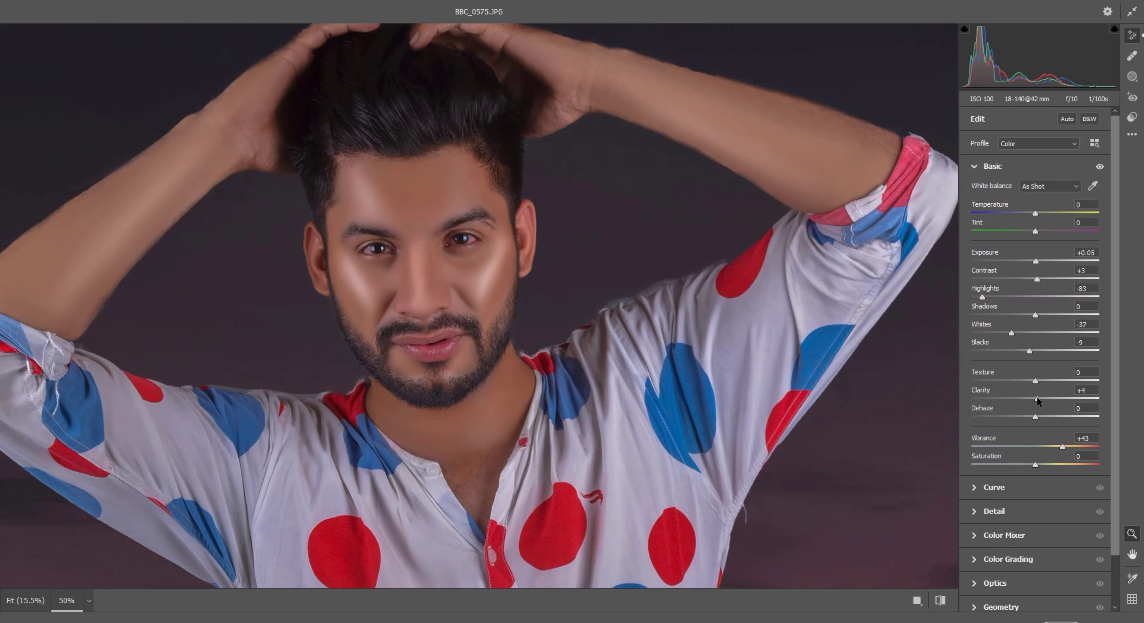
- Compare the whole composite before and after the Basic adjustments by toggling the preview
{"action": "right_click", "coordinate": [618, 211]}
{"action": "left_click", "coordinate": [640, 217]}
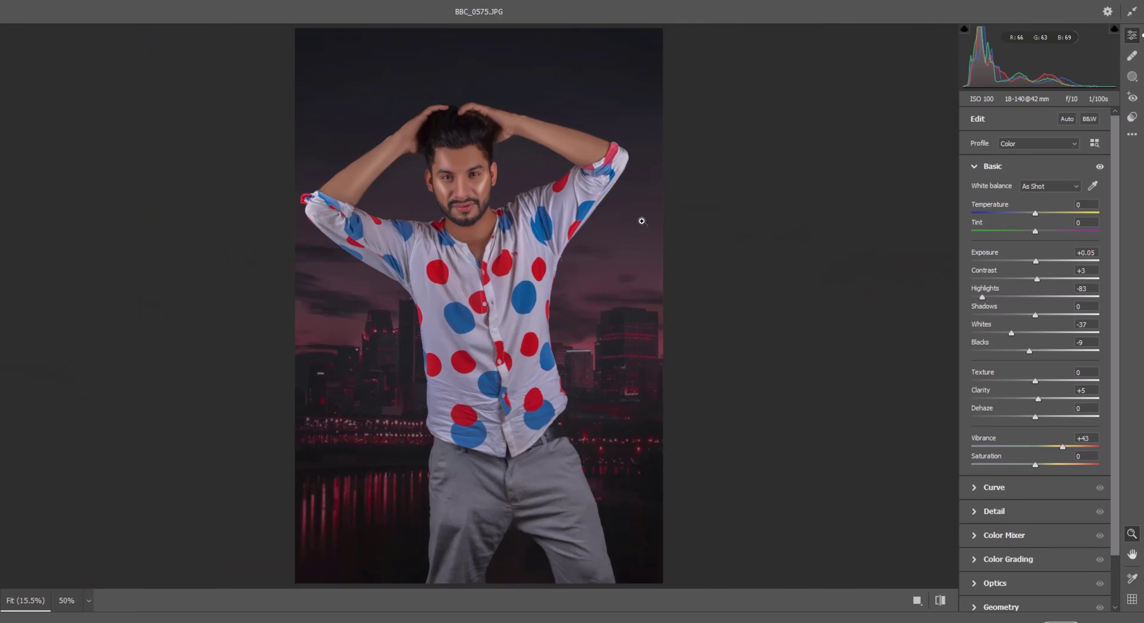
{"action": "key", "text": "p"}
{"action": "key", "text": "p"}
{"action": "key", "text": "p"}
{"action": "key", "text": "p"}
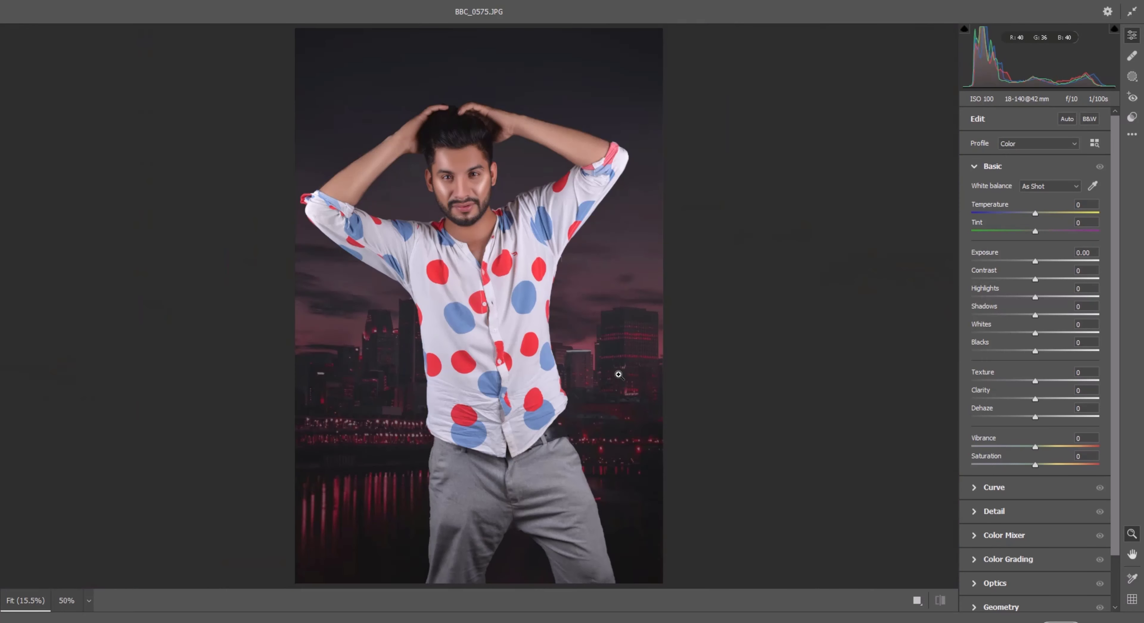
{"action": "key", "text": "p"}
{"action": "key", "text": "p"}
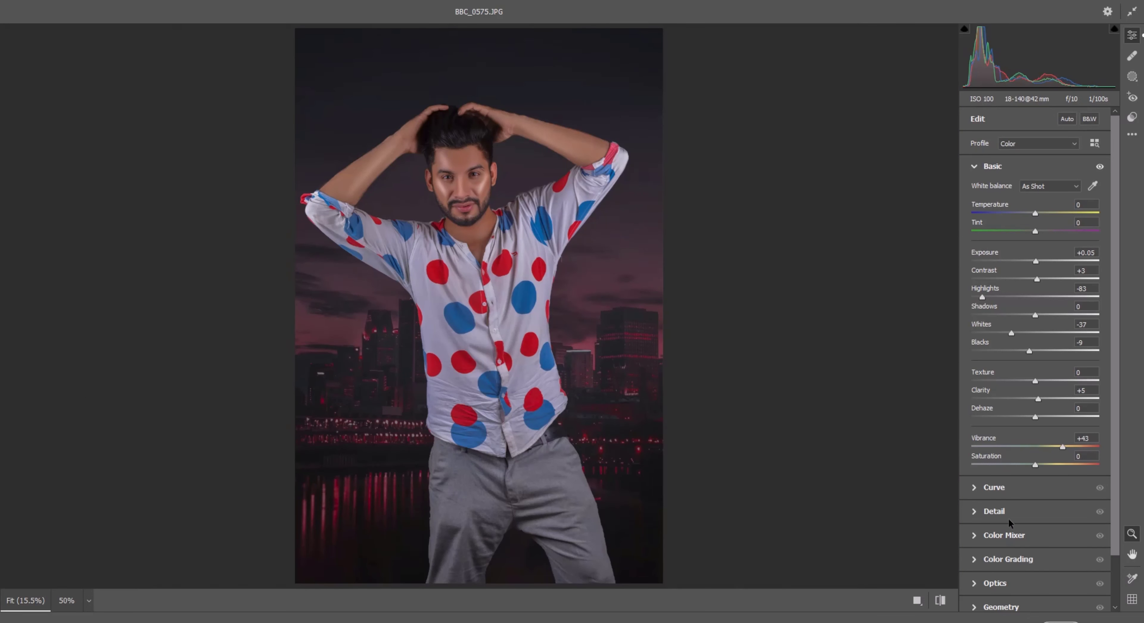
- Try reducing the saturation of the Oranges and raising their luminance to +21, and reset both to 0
{"action": "left_click", "coordinate": [1004, 538]}
{"action": "left_click", "coordinate": [1013, 279]}
{"action": "left_click_drag", "start_coordinate": [1035, 323], "coordinate": [1009, 322]}
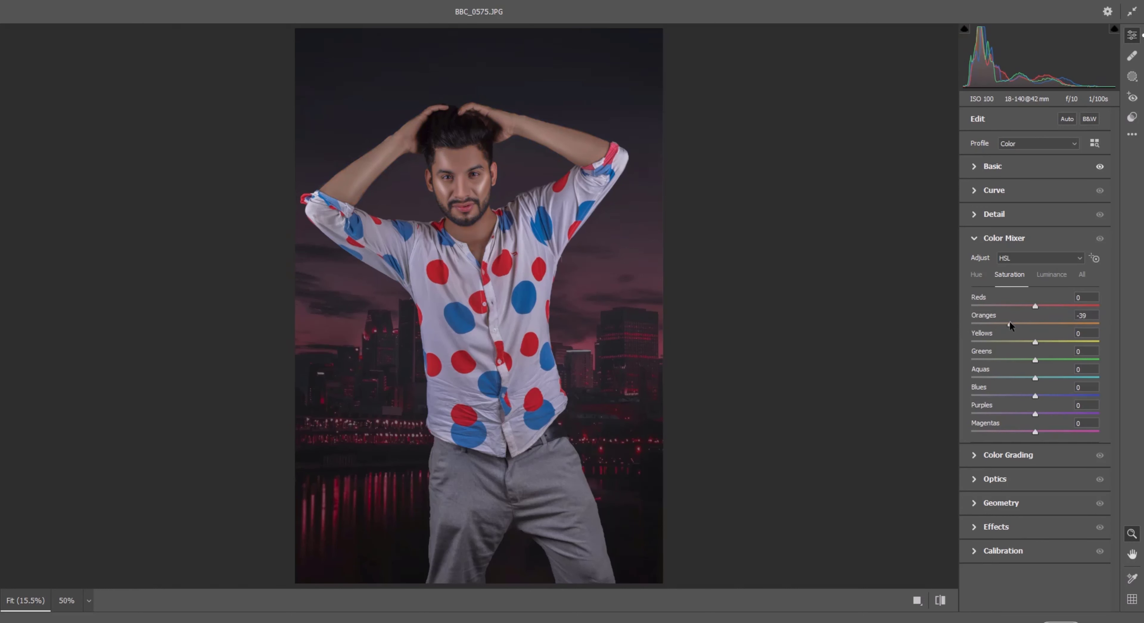
{"action": "left_click", "coordinate": [1048, 279]}
{"action": "left_click_drag", "start_coordinate": [1035, 323], "coordinate": [1051, 327]}
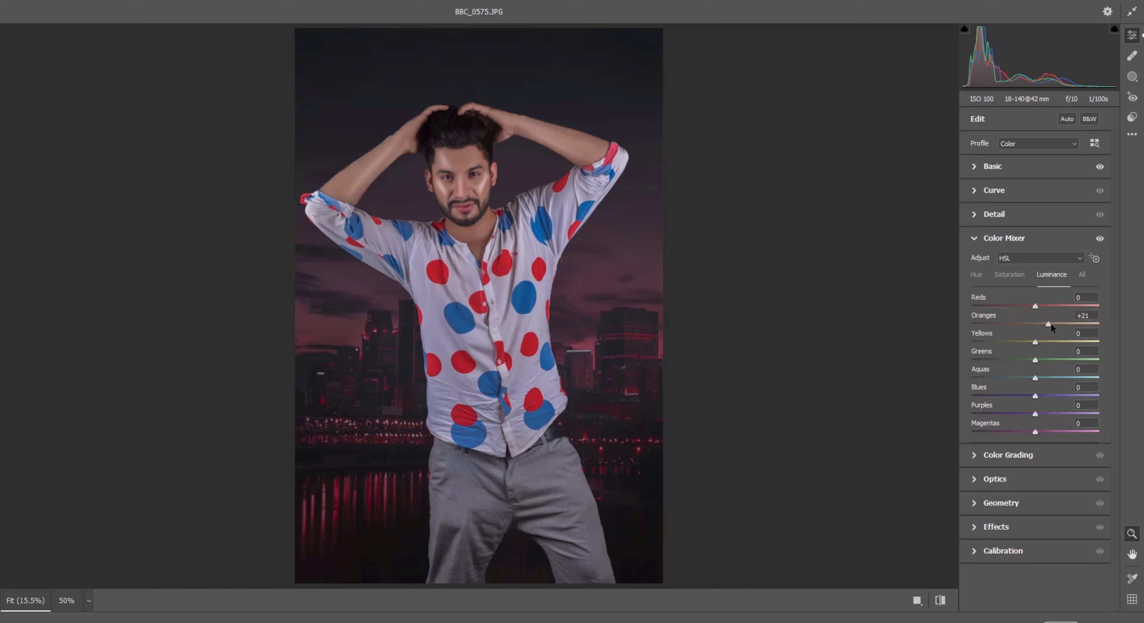
{"action": "double_click", "coordinate": [1051, 324]}
{"action": "left_click", "coordinate": [1012, 276]}
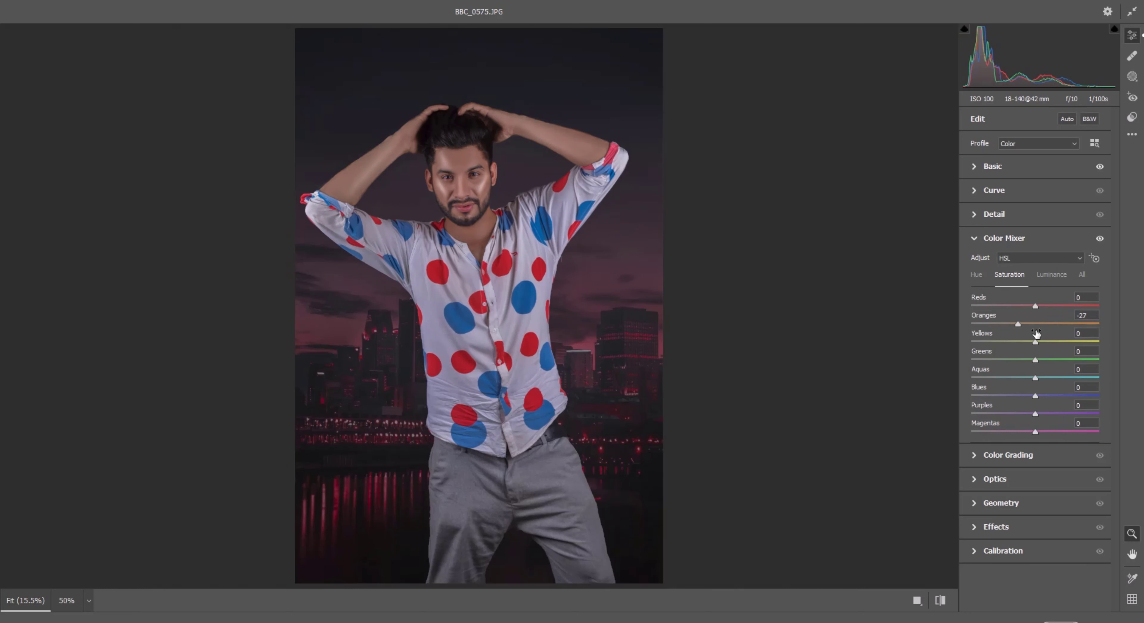
{"action": "double_click", "coordinate": [1019, 324]}
- Set the saturation of the Reds to +20 and the hue of the Blues to -23 in the Color Mixer
{"action": "left_click_drag", "start_coordinate": [1035, 306], "coordinate": [1047, 307]}
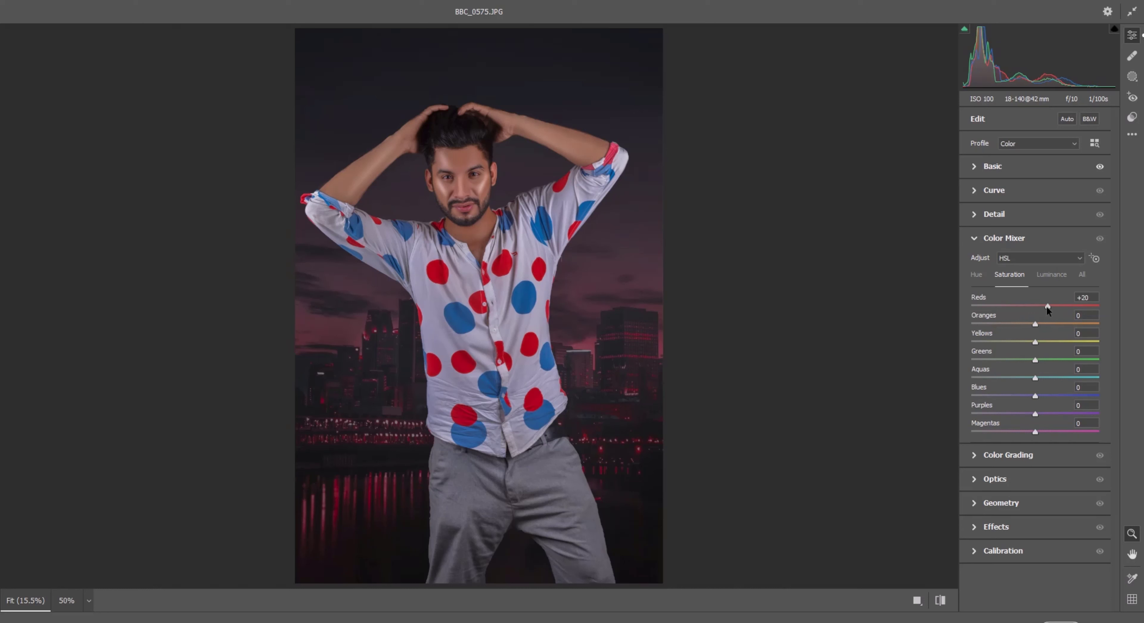
{"action": "mouse_move", "coordinate": [1035, 395]}
{"action": "left_mouse_down"}
{"action": "mouse_move", "coordinate": [1048, 395]}
{"action": "mouse_move", "coordinate": [1026, 395]}
{"action": "left_mouse_up"}
{"action": "left_click", "coordinate": [976, 274]}
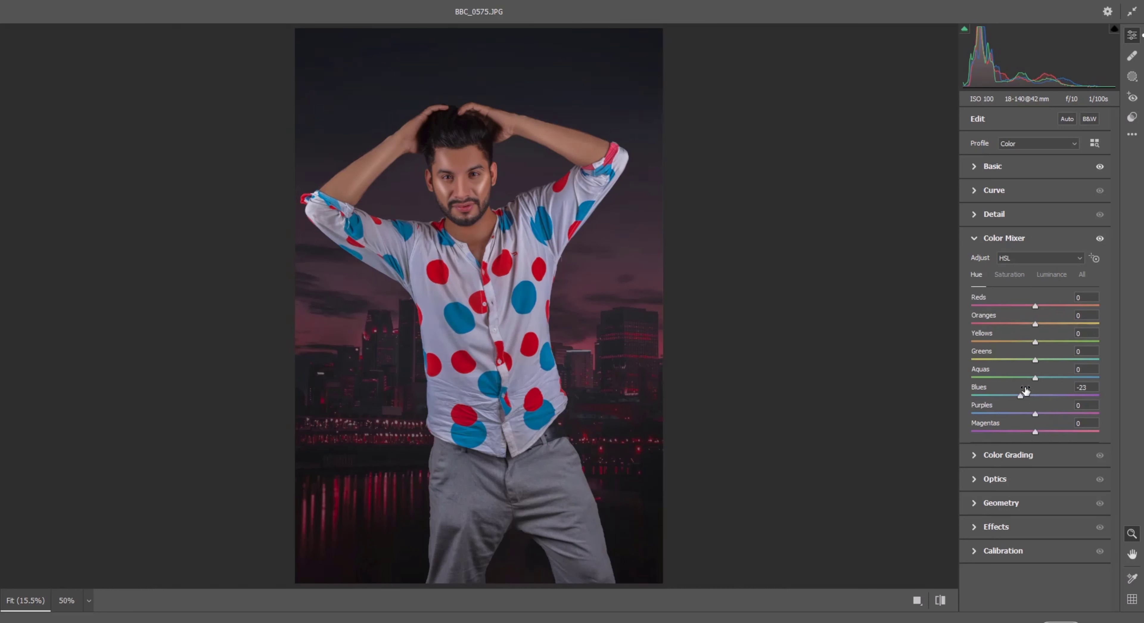
- Add a slight dark vignette, raise the red, green and blue primary saturation slightly in Calibration, and apply the filter
{"action": "left_click", "coordinate": [997, 527]}
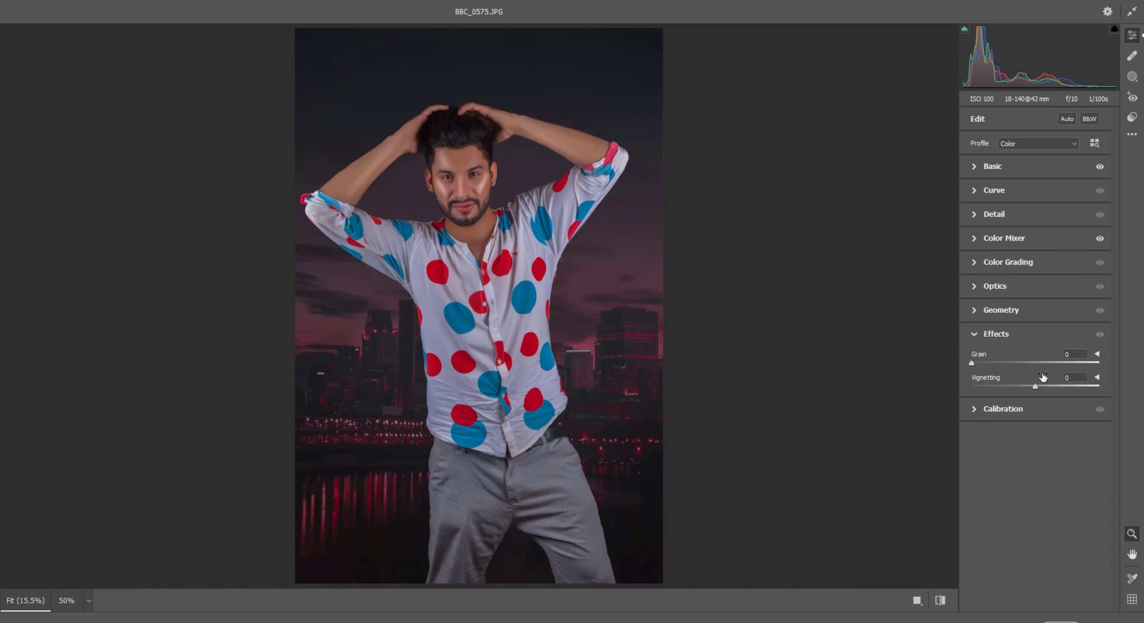
{"action": "left_click_drag", "start_coordinate": [1035, 386], "coordinate": [1021, 386]}
{"action": "left_click", "coordinate": [1003, 411]}
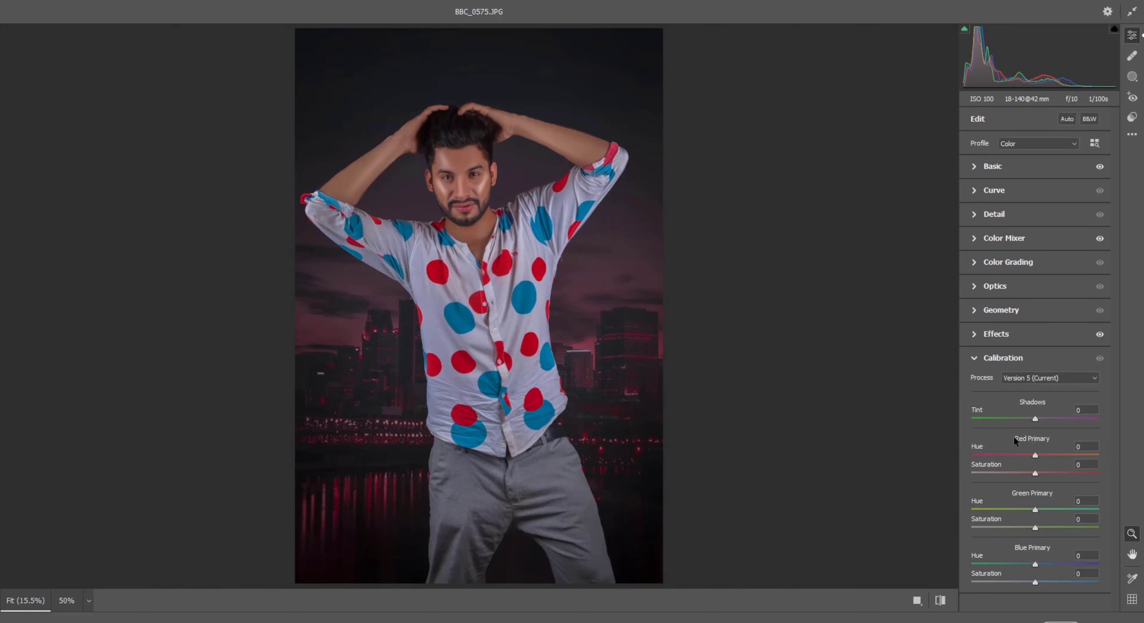
{"action": "left_click_drag", "start_coordinate": [1031, 580], "coordinate": [1039, 582]}
{"action": "left_click_drag", "start_coordinate": [1035, 528], "coordinate": [1038, 528]}
{"action": "left_click_drag", "start_coordinate": [1031, 476], "coordinate": [1037, 474]}
{"action": "left_click", "coordinate": [1075, 617]}
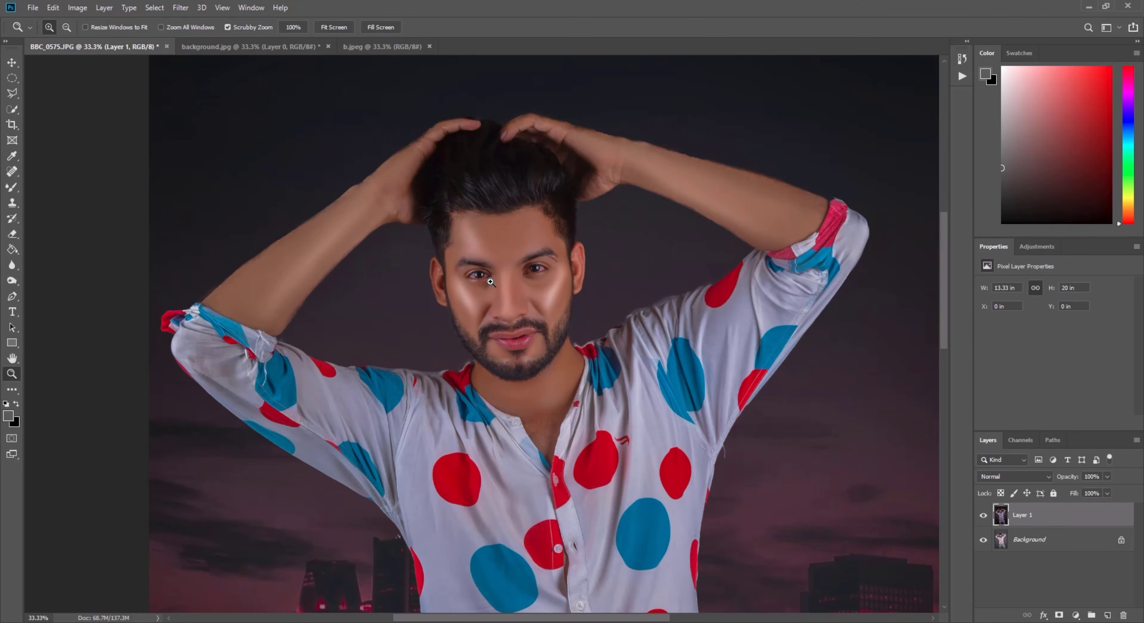
- Compare the graded Layer 1 with the original Background around the man's face by toggling the layer's visibility
{"action": "left_click", "coordinate": [524, 265]}
{"action": "scroll", "coordinate": [535, 255], "scroll_direction": "up", "scroll_amount": 1}
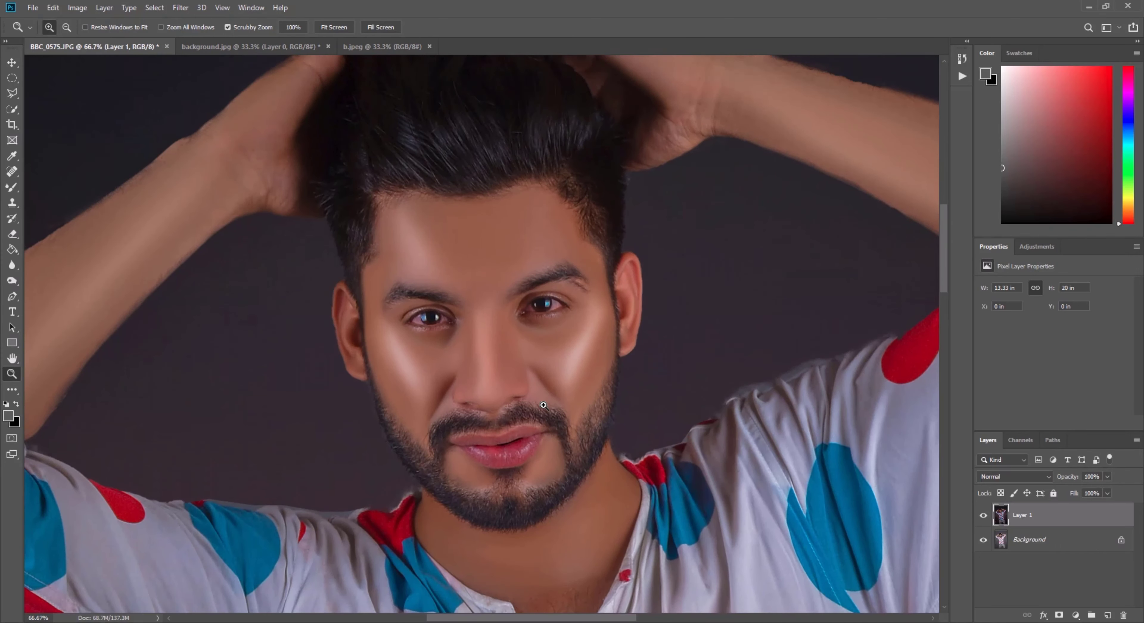
{"action": "left_click", "coordinate": [591, 342]}
{"action": "scroll", "coordinate": [595, 355], "scroll_direction": "down", "scroll_amount": 2}
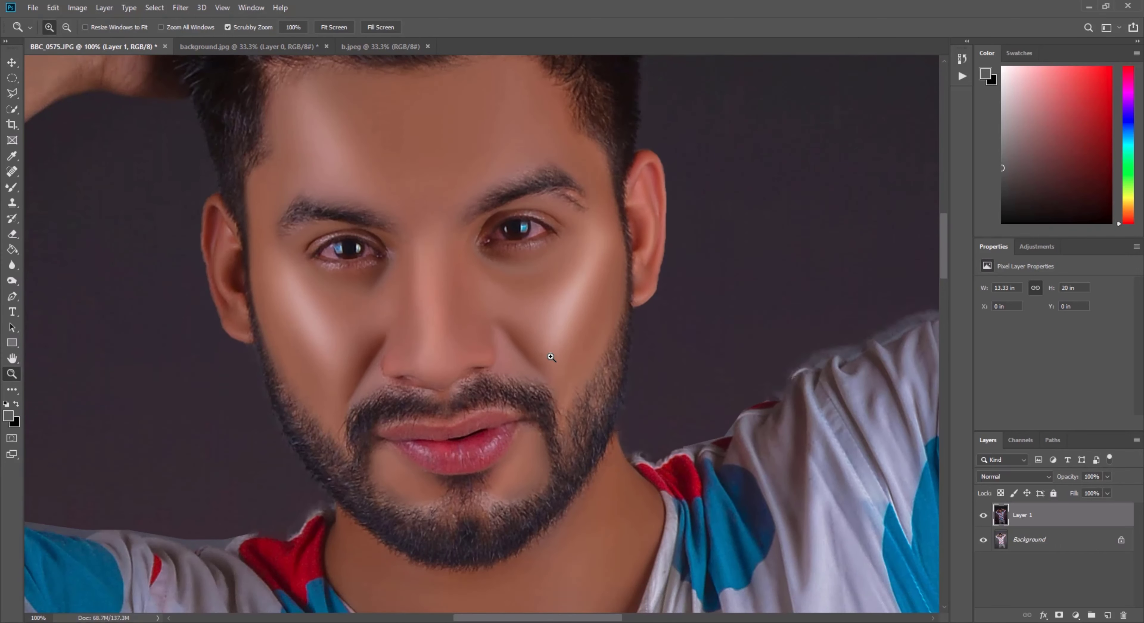
{"action": "left_click", "coordinate": [983, 515]}
{"action": "left_click", "coordinate": [983, 514]}
{"action": "left_click", "coordinate": [983, 515]}
{"action": "left_click", "coordinate": [983, 515]}
{"action": "left_click", "coordinate": [983, 514]}
{"action": "left_click", "coordinate": [983, 514]}
{"action": "left_click", "coordinate": [983, 515]}
{"action": "left_click", "coordinate": [983, 514]}
- Review the finished composite as a whole and check the man's face once more up close
{"action": "right_click", "coordinate": [710, 379]}
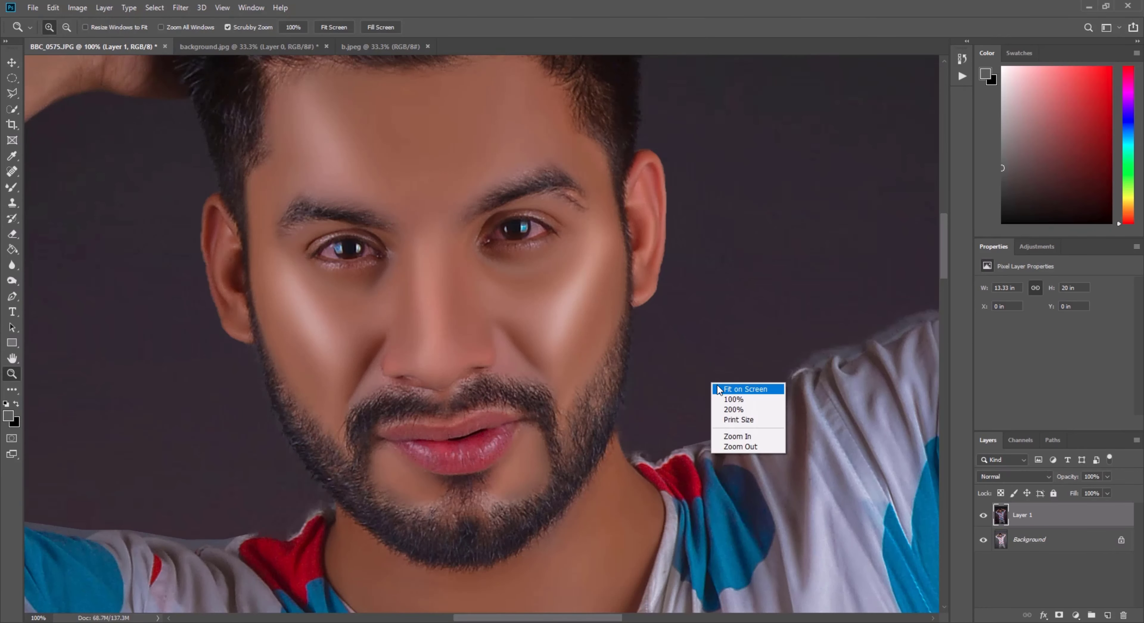
{"action": "left_click", "coordinate": [720, 387]}
{"action": "left_click", "coordinate": [449, 164]}
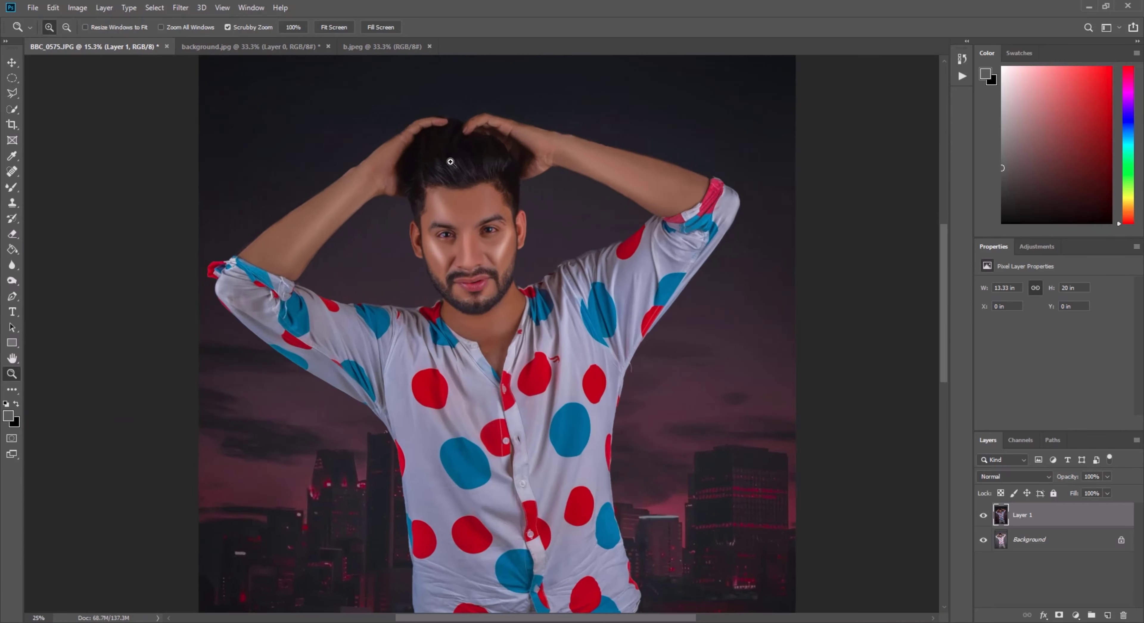
{"action": "left_click", "coordinate": [457, 203]}
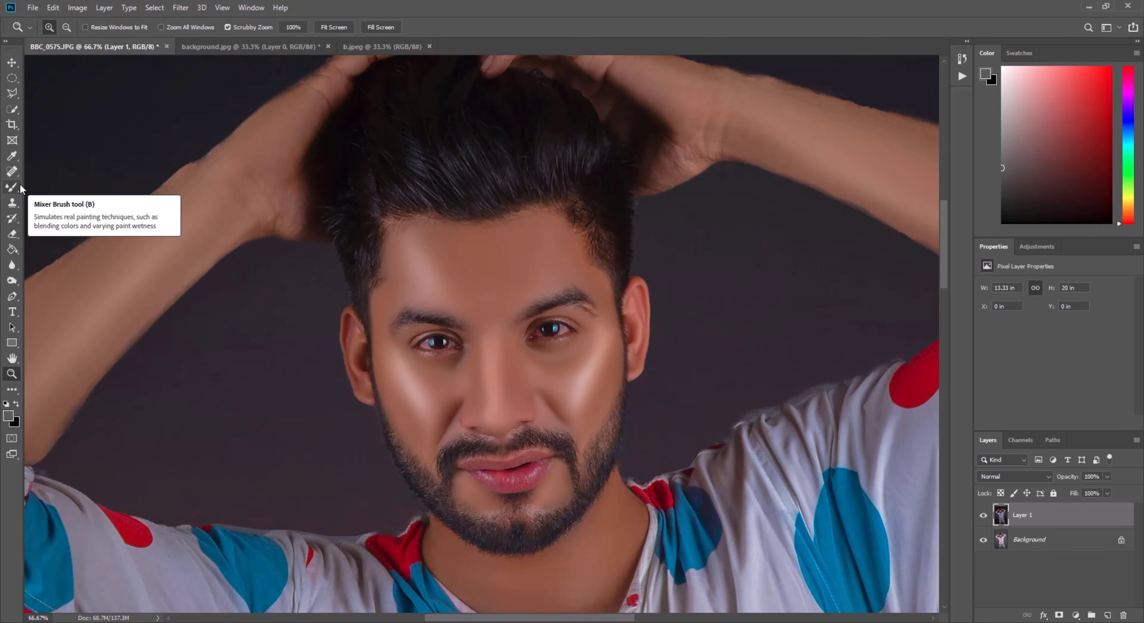
{"action": "right_click", "coordinate": [454, 248]}
{"action": "left_click", "coordinate": [475, 262]}
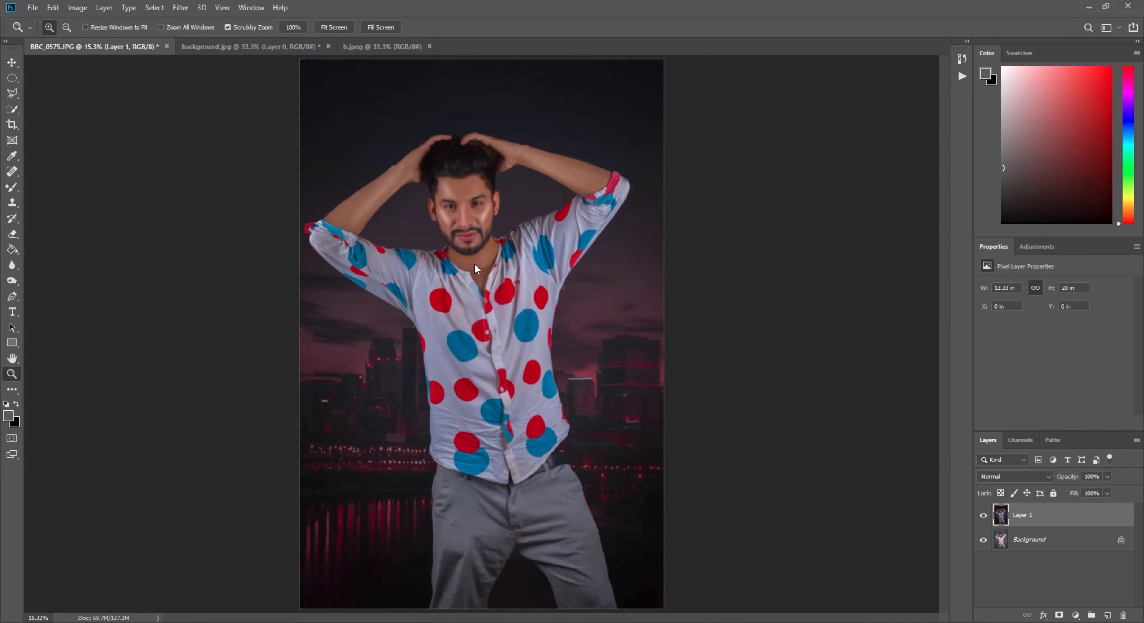
- Switch to the desktop and select the BBC_0575, background and b image files
{"action": "left_click", "coordinate": [1088, 6]}
{"action": "left_click_drag", "start_coordinate": [997, 63], "coordinate": [861, 119]}
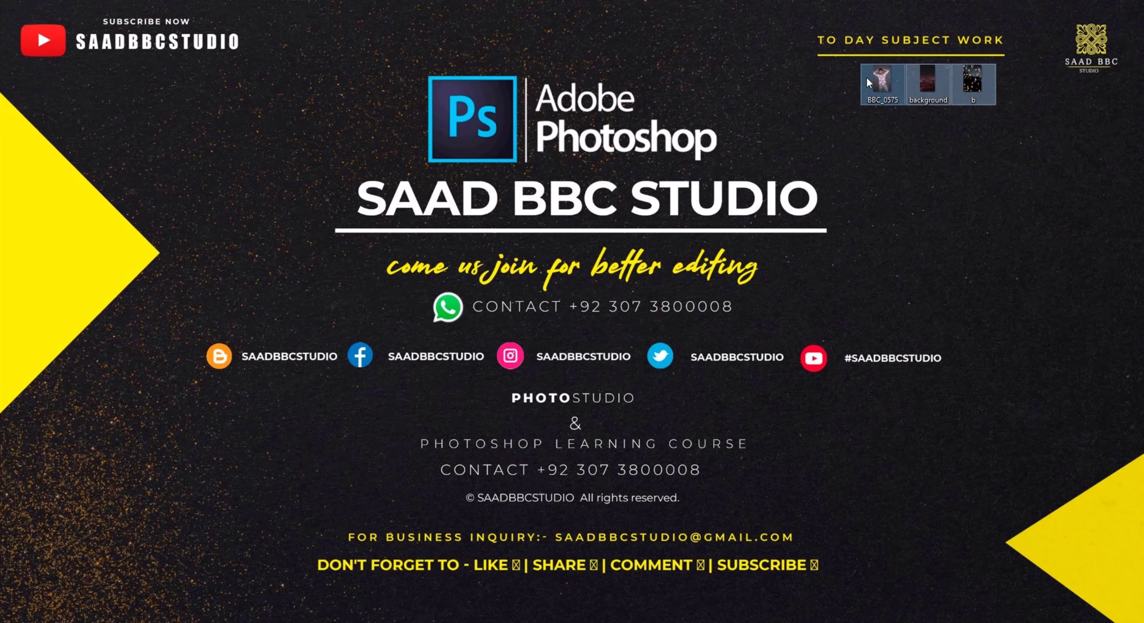